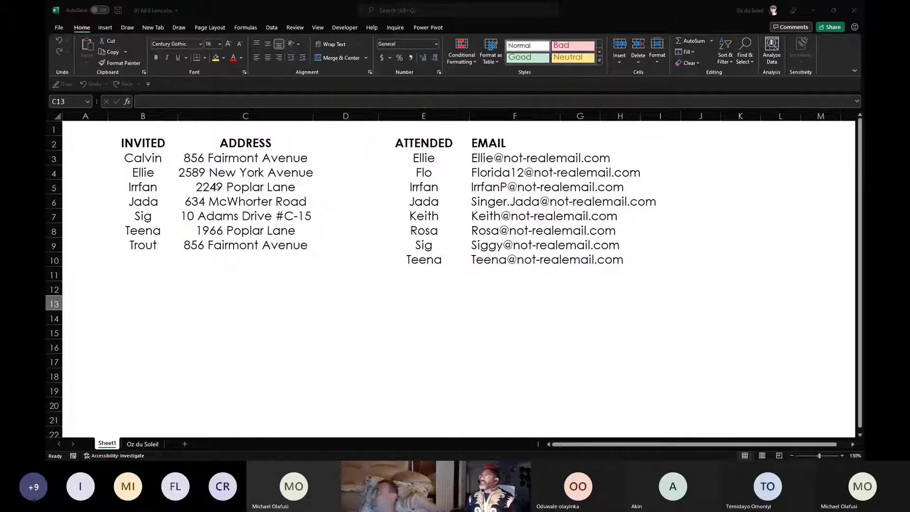
- Show the workbook's queries and connections, and import the INVITED/ADDRESS range B2:C9 into Power Query as a table with headers
left_click(269, 27)
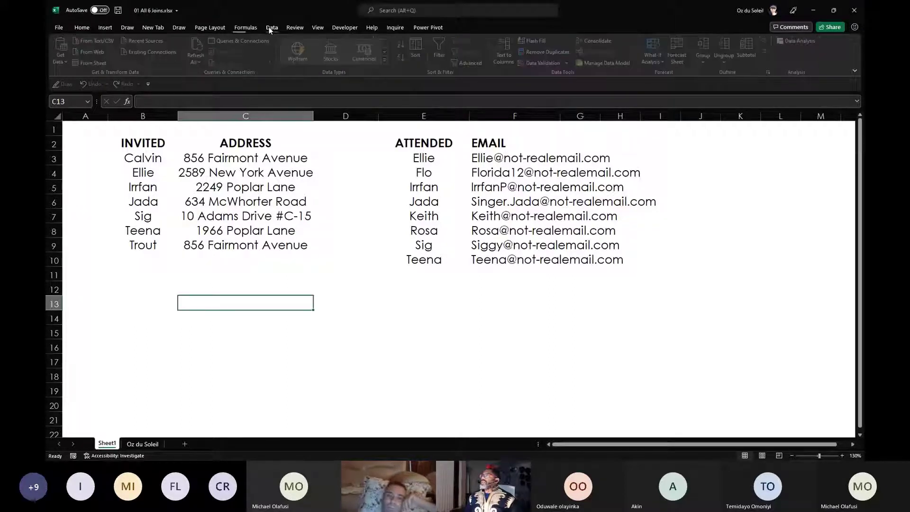
left_click(246, 41)
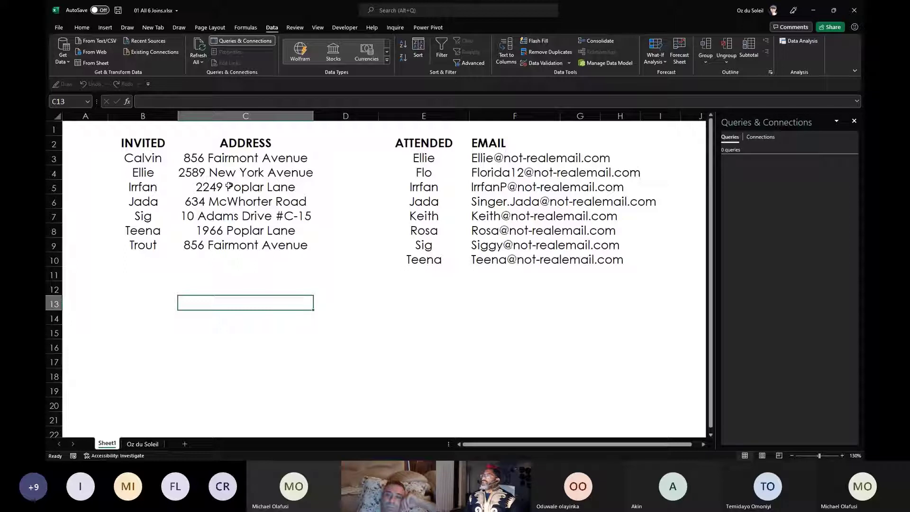
right_click(230, 187)
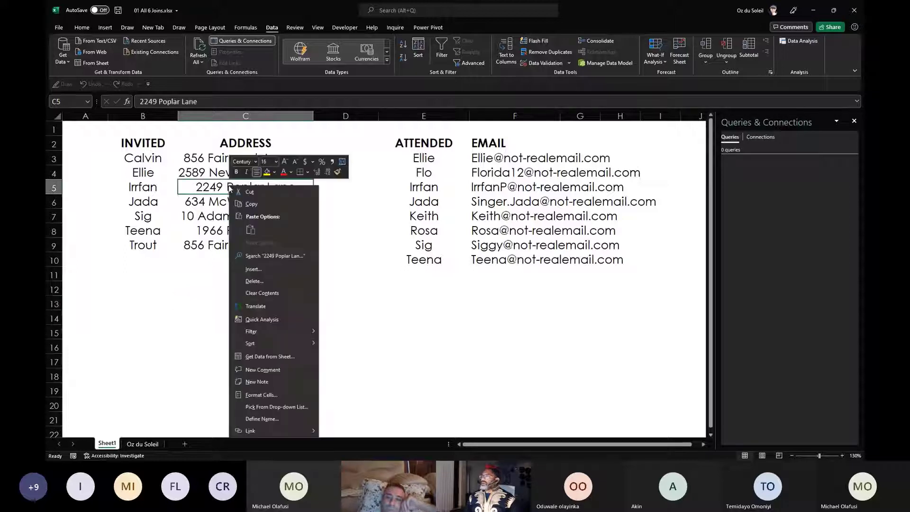
left_click(265, 357)
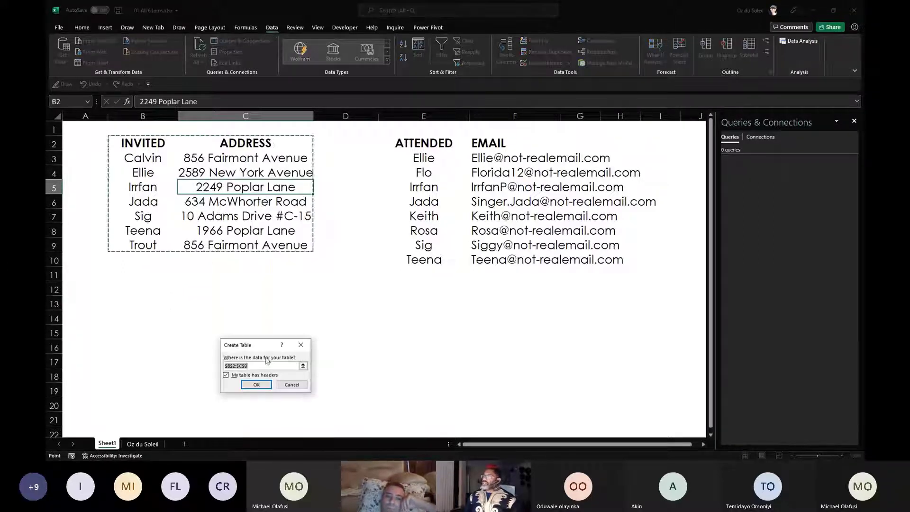
left_click(255, 386)
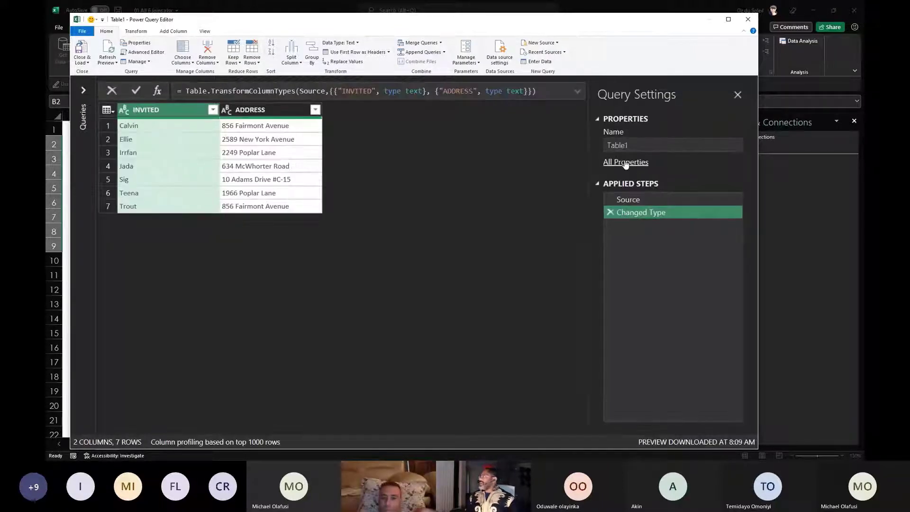
- Name the address query Invited and load it back to the workbook as a connection only
left_click(619, 150)
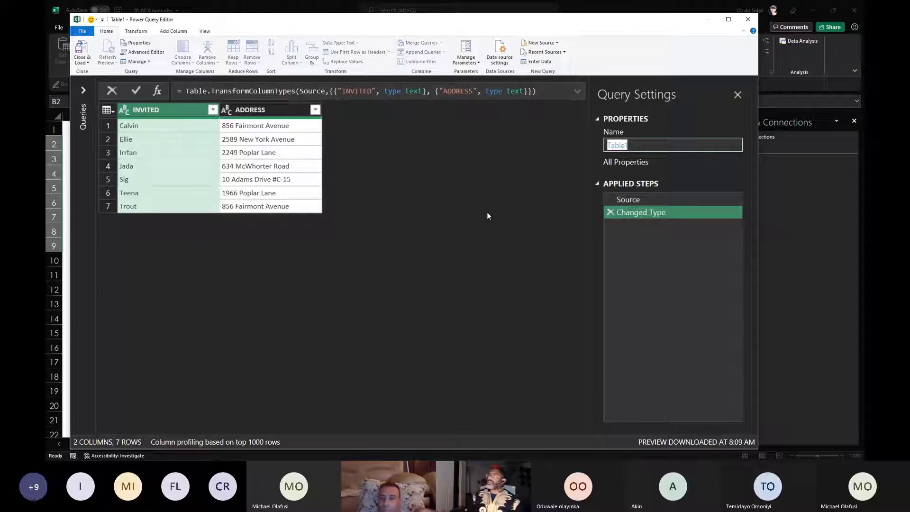
type("Invited")
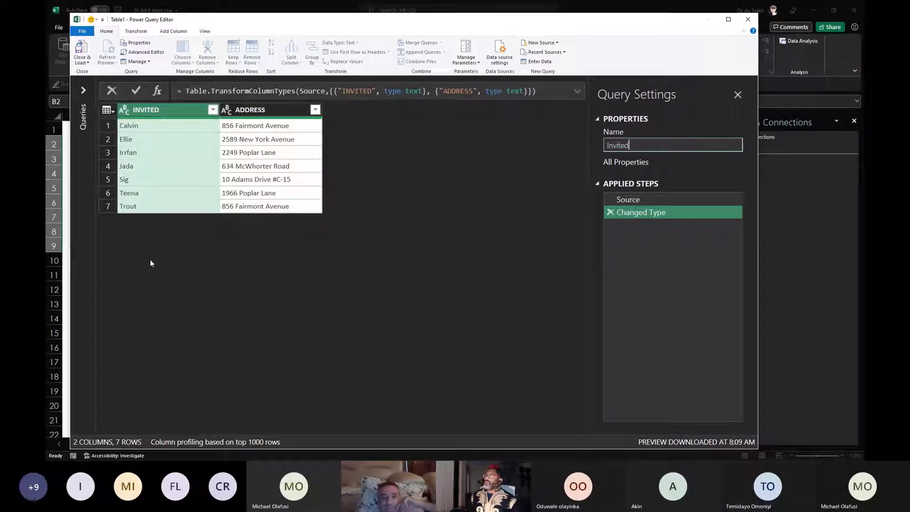
left_click(85, 63)
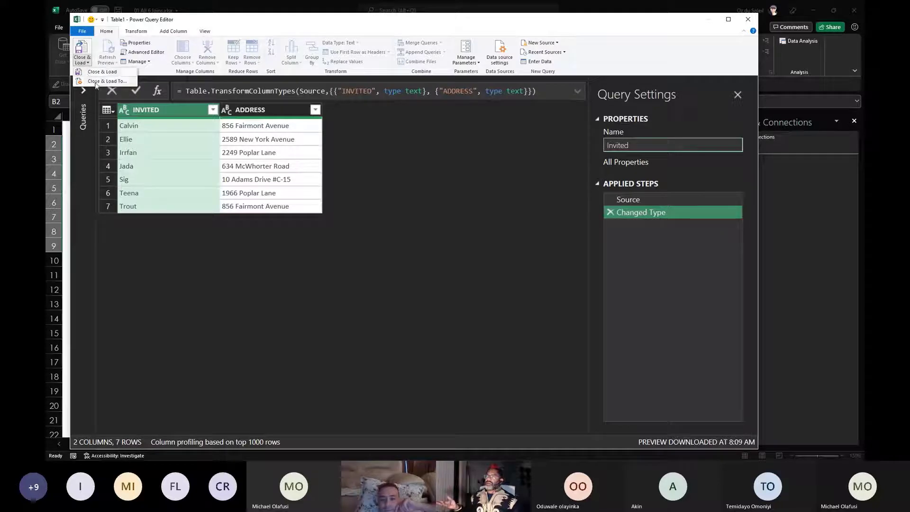
left_click(95, 82)
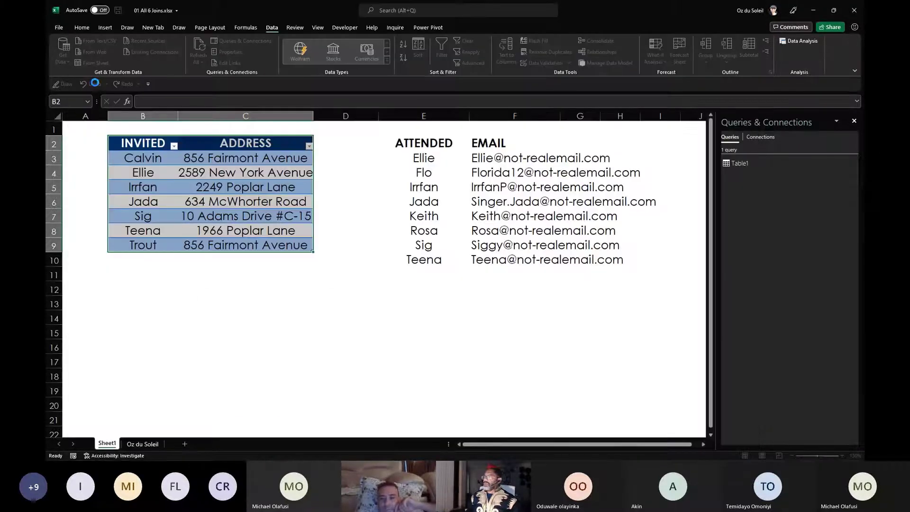
left_click(225, 344)
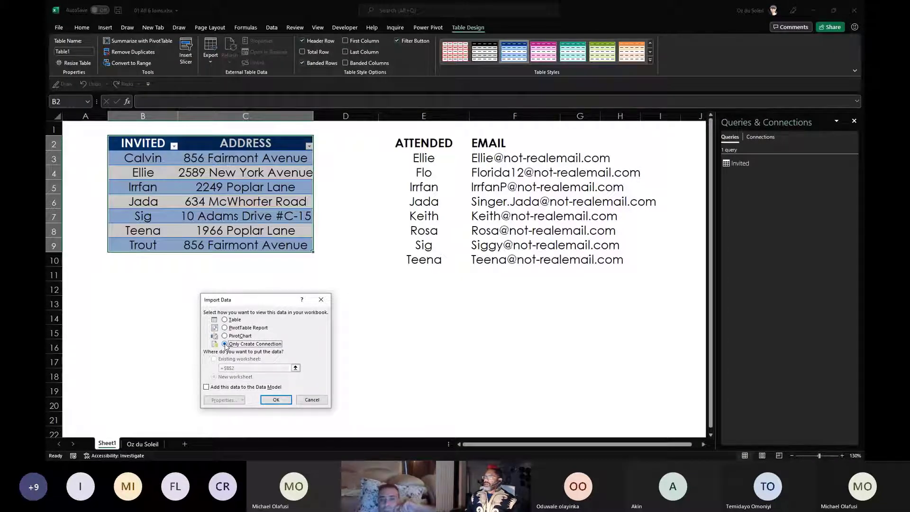
left_click(271, 400)
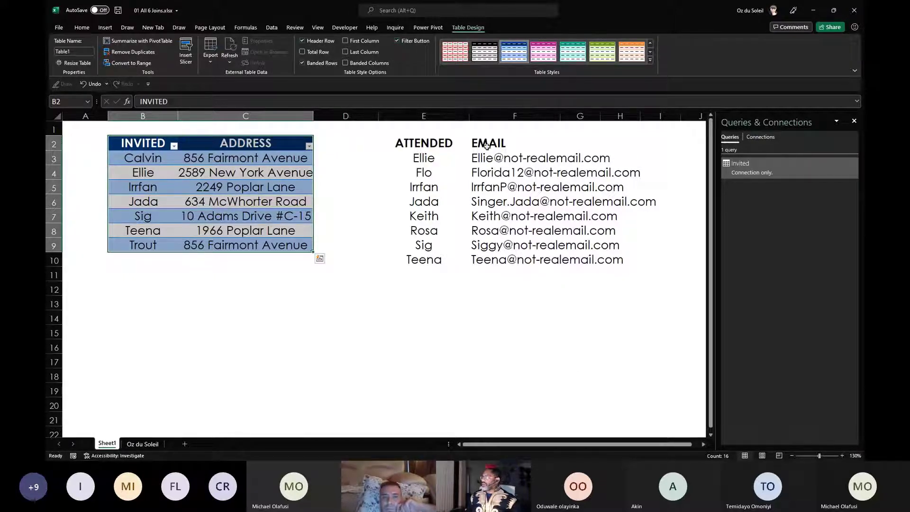
- Import the ATTENDED/EMAIL range E2:F10 into Power Query as a table with headers
right_click(485, 179)
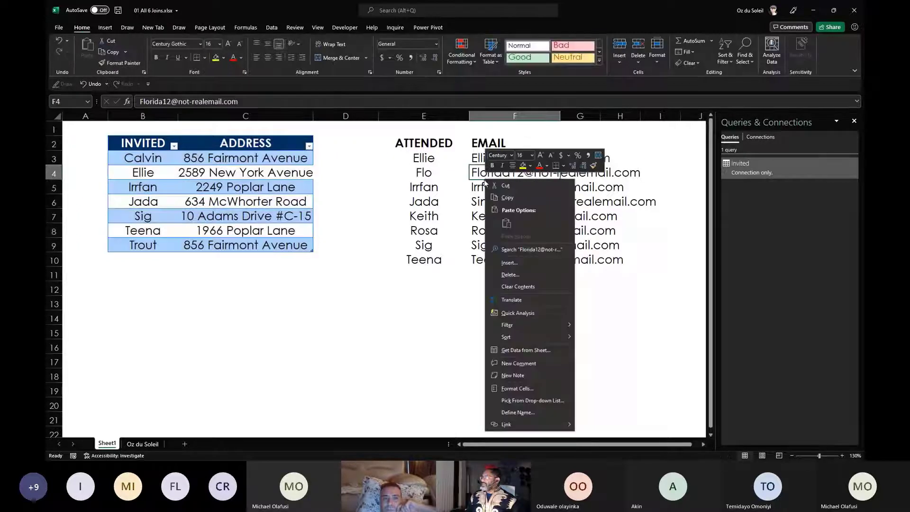
left_click(512, 351)
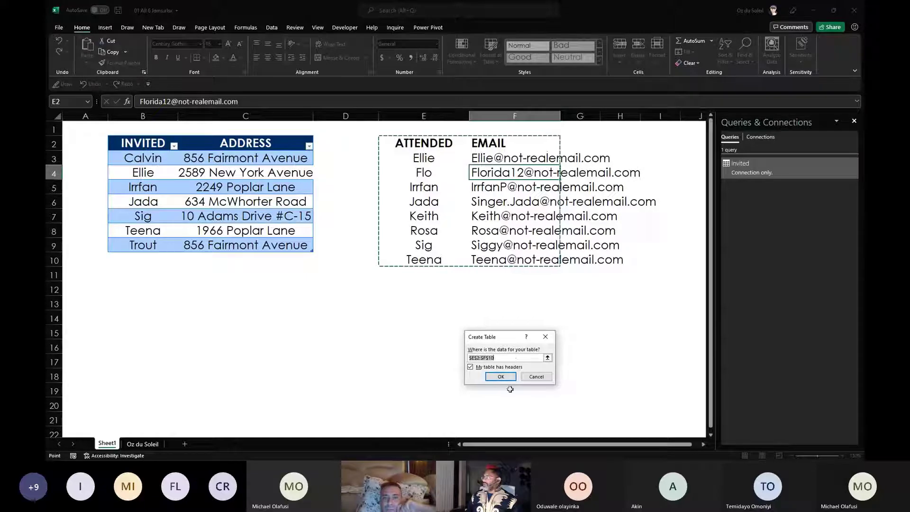
left_click(501, 377)
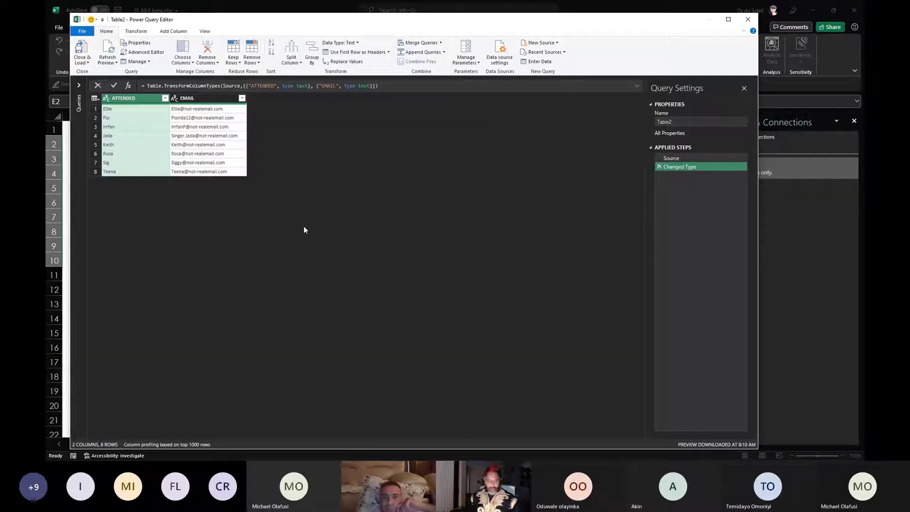
- Rename the query holding the attendees' emails as Attended
key("ctrl+plus")
key("ctrl+plus")
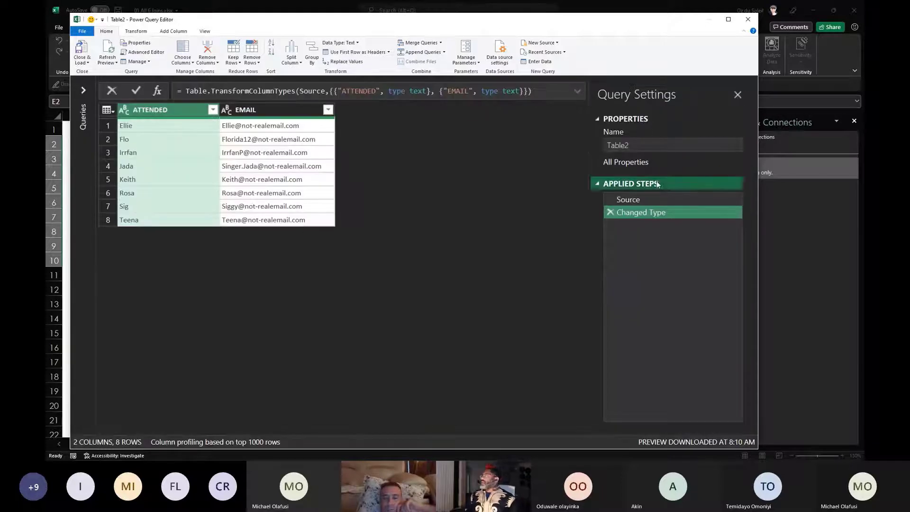
double_click(643, 149)
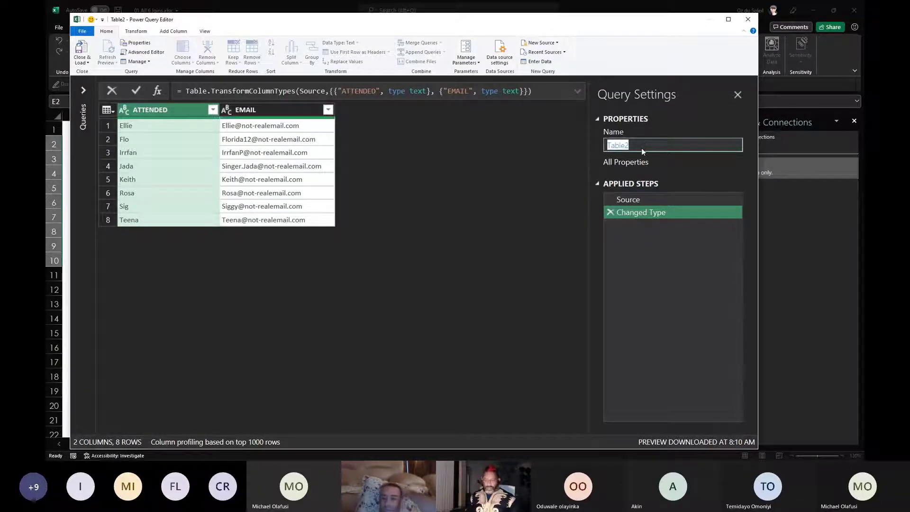
type("A")
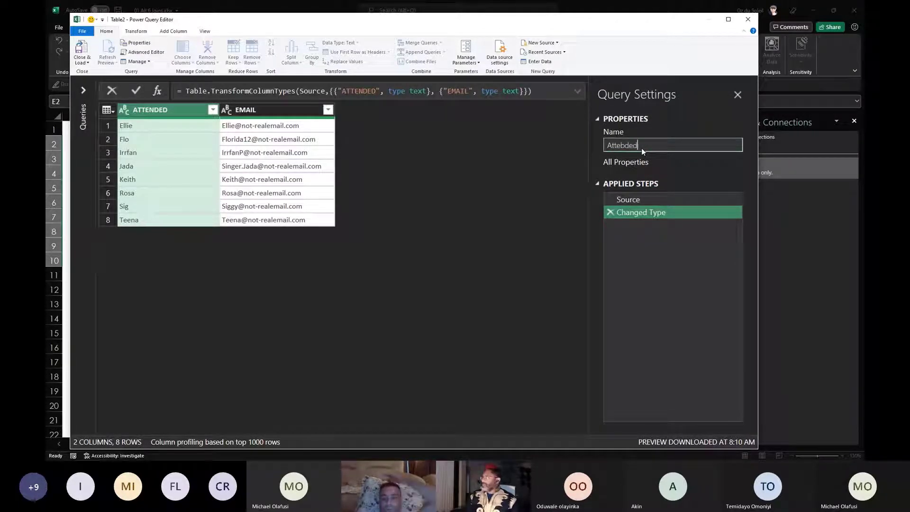
type("ttebded")
key("BackSpace")
key("BackSpace")
key("BackSpace")
key("BackSpace")
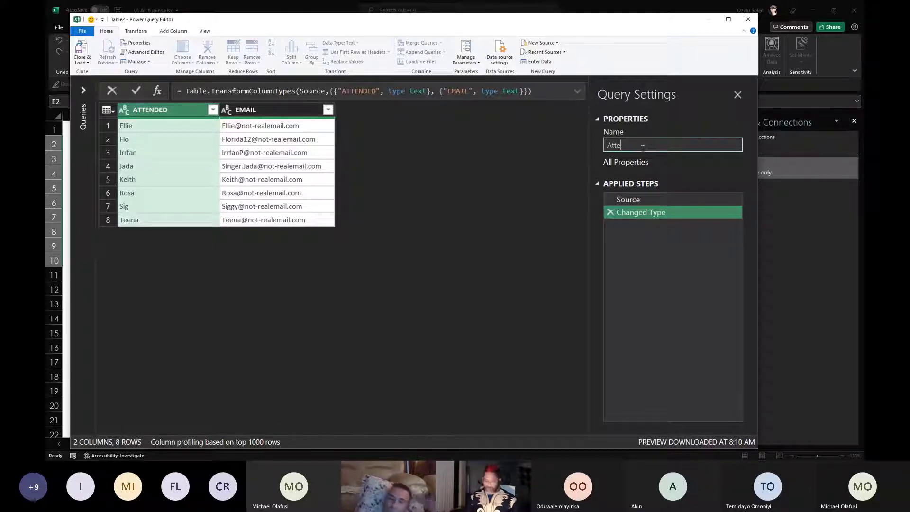
type("nded")
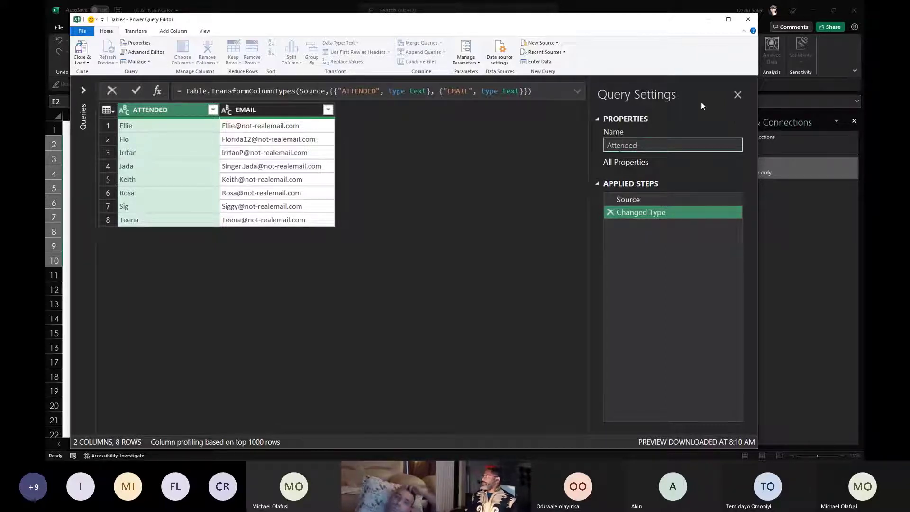
- Close the Attended query and load it to the workbook as a connection only
left_click(81, 60)
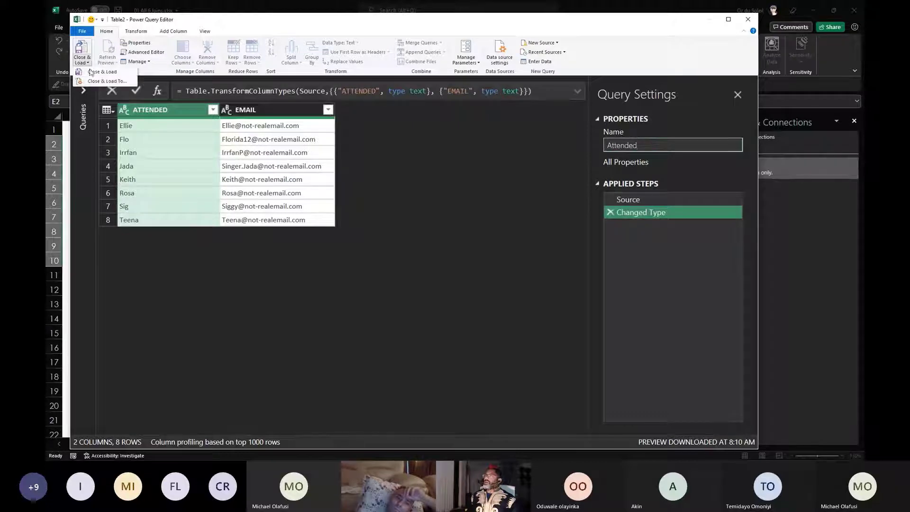
left_click(100, 82)
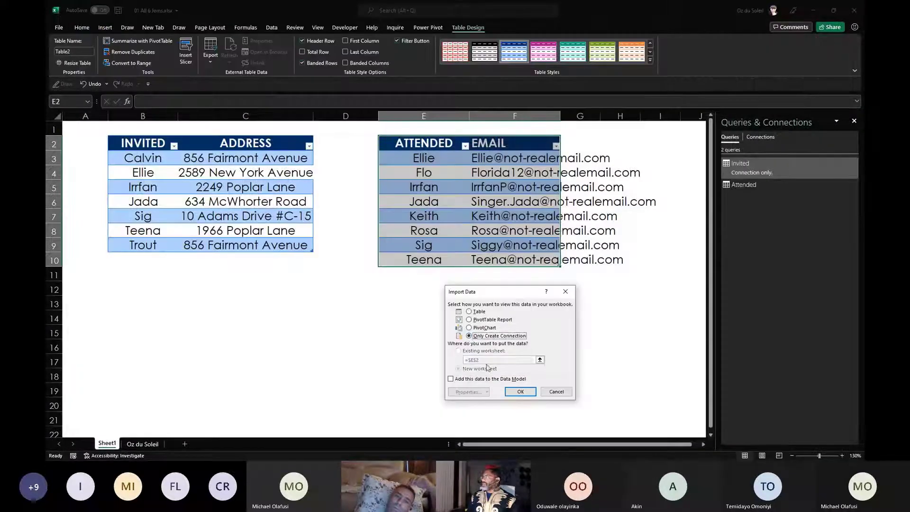
left_click(516, 394)
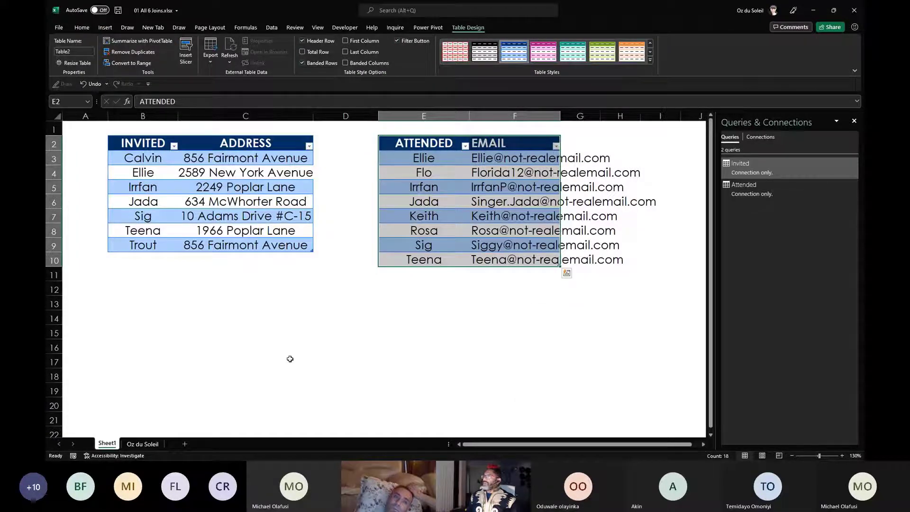
- Start a query merge with Invited as the first table and Attended as the second
left_click(192, 321)
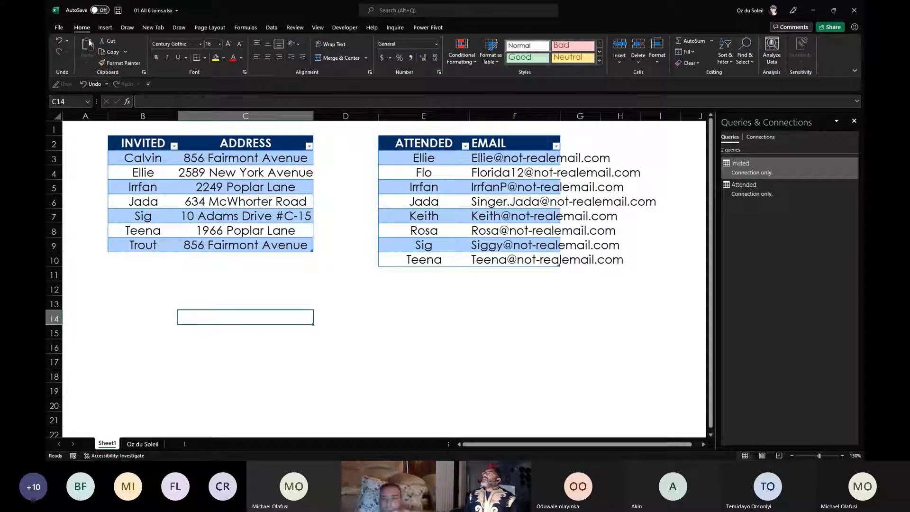
left_click(268, 29)
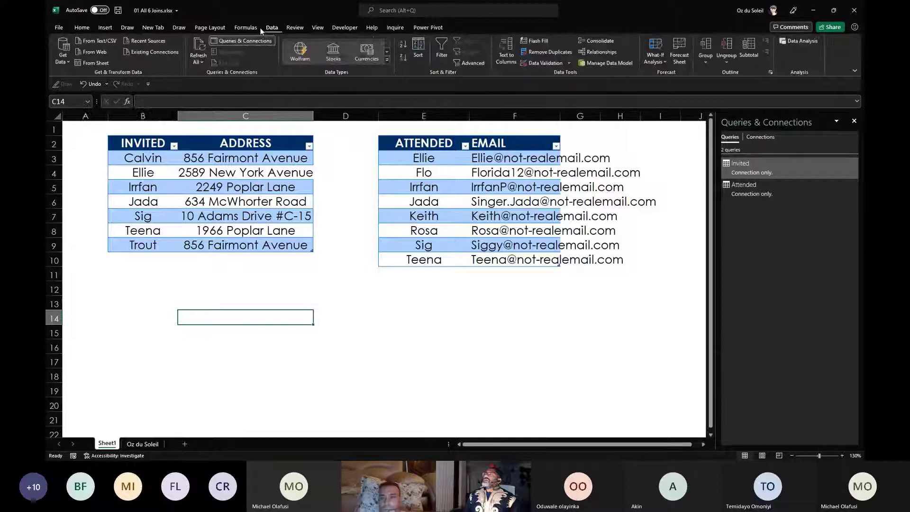
left_click(64, 61)
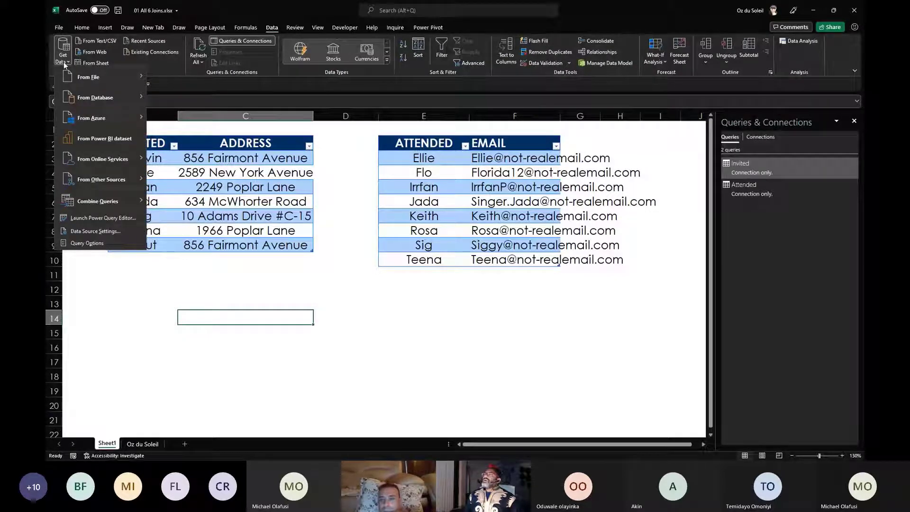
mouse_move(100, 203)
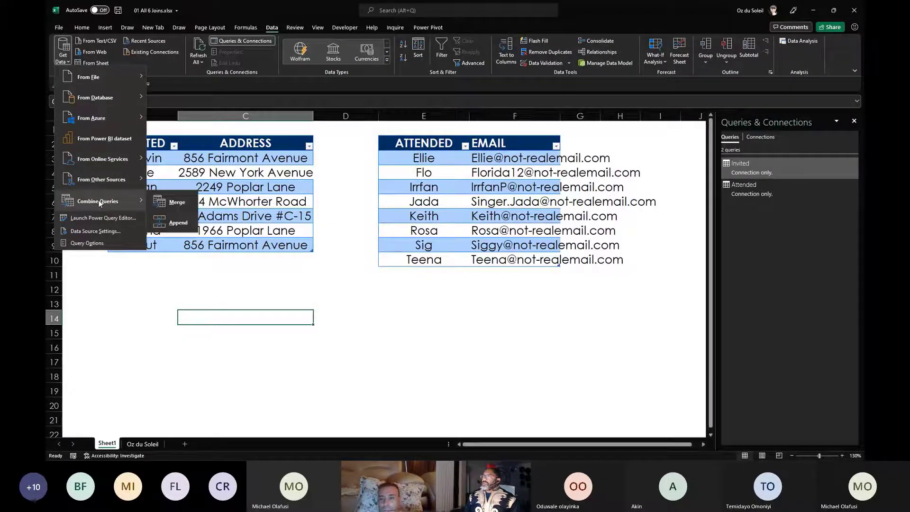
left_click(172, 203)
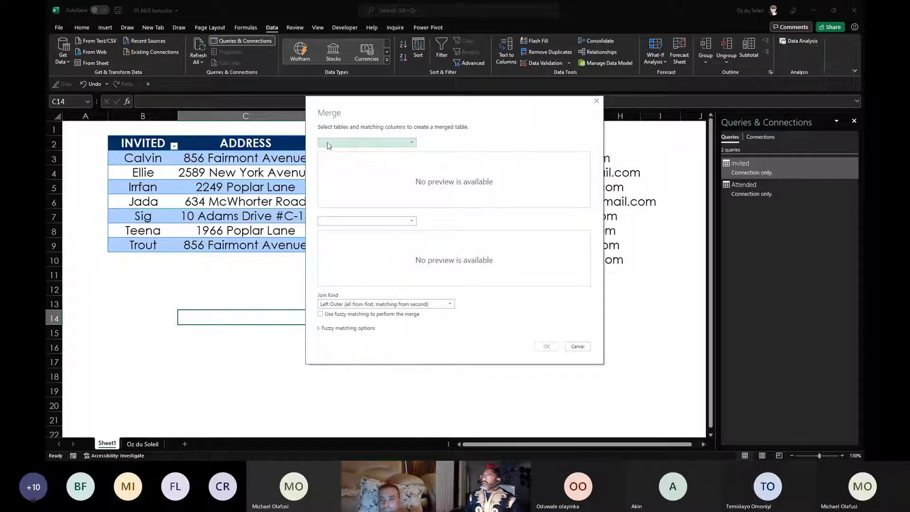
left_click(329, 144)
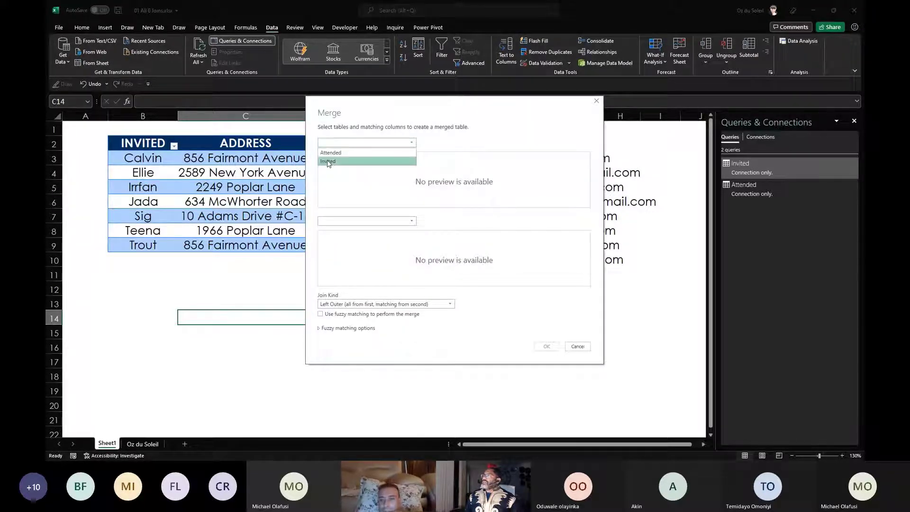
left_click(328, 162)
left_click(338, 222)
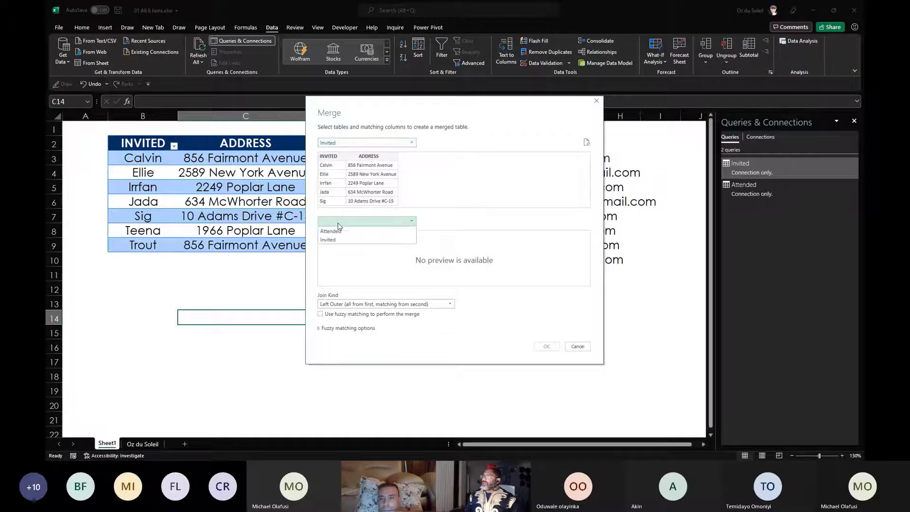
left_click(334, 231)
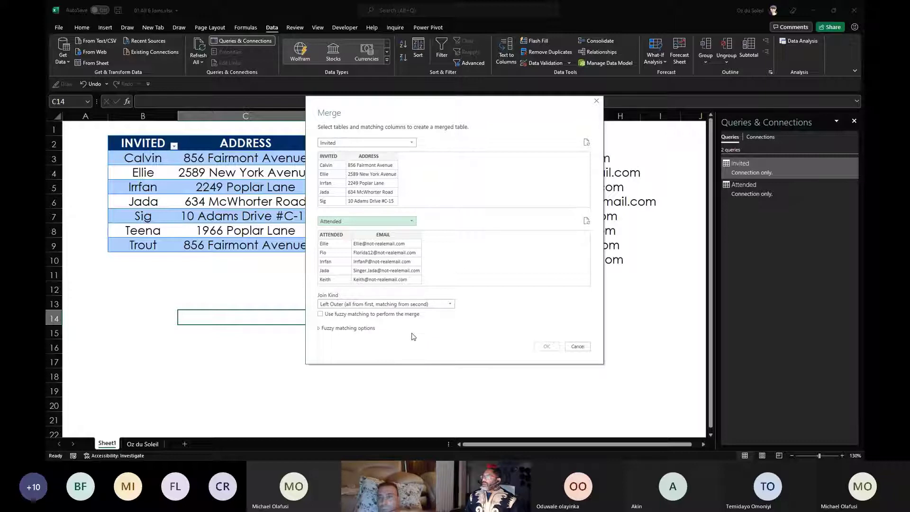
- Create the merge as a Full Outer join, matching the INVITED column to the ATTENDED column
left_click(447, 306)
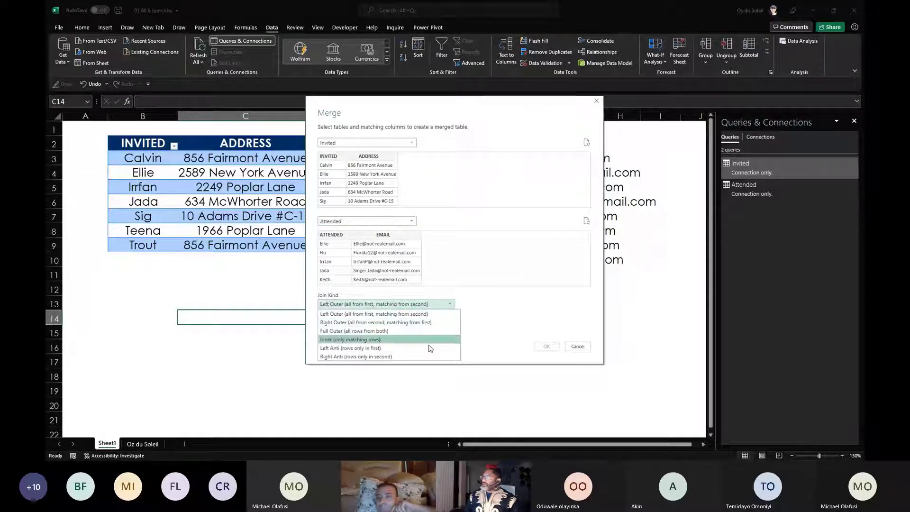
left_click(425, 331)
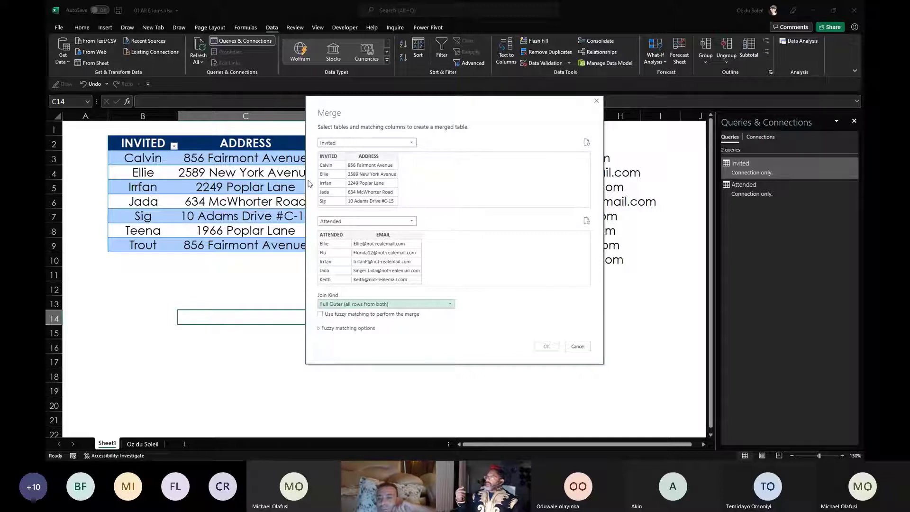
left_click(326, 157)
left_click(334, 240)
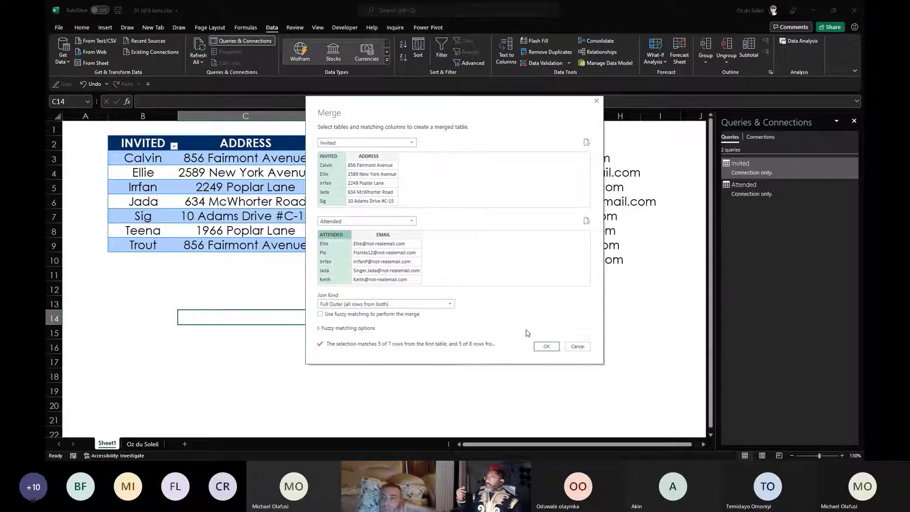
left_click(546, 346)
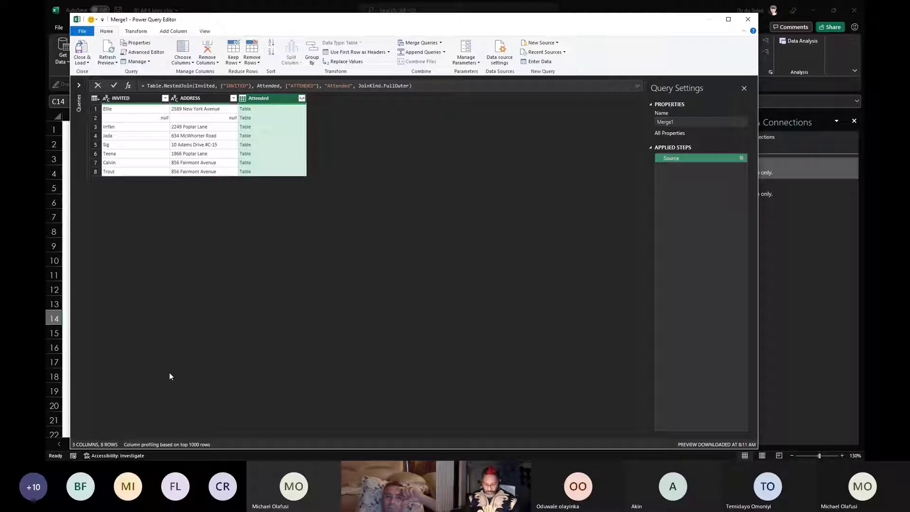
key("ctrl+shift+plus")
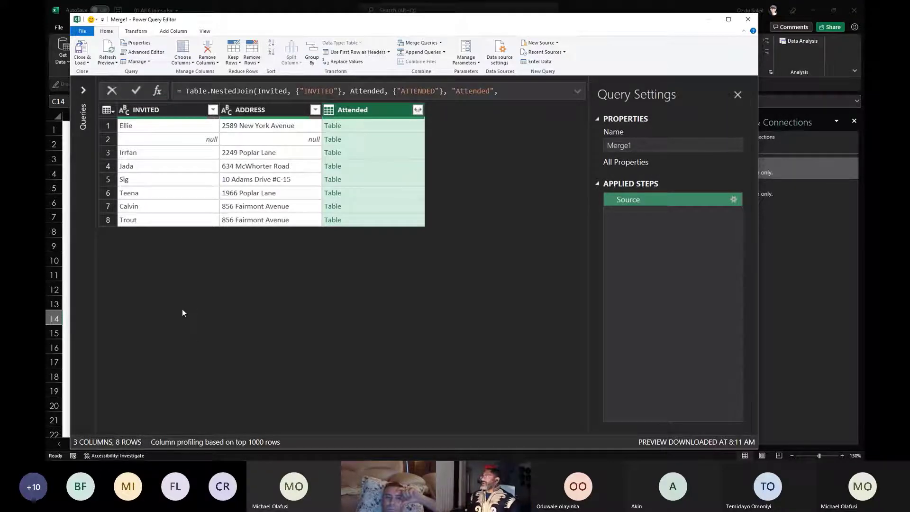
- Expand the merged Attended column into its ATTENDED and EMAIL columns without using the original column name as prefix
left_click(417, 110)
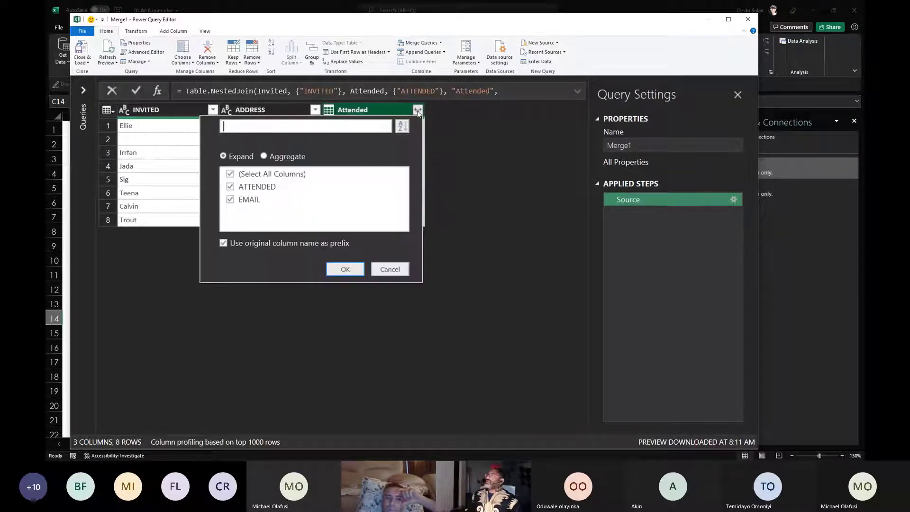
left_click(222, 244)
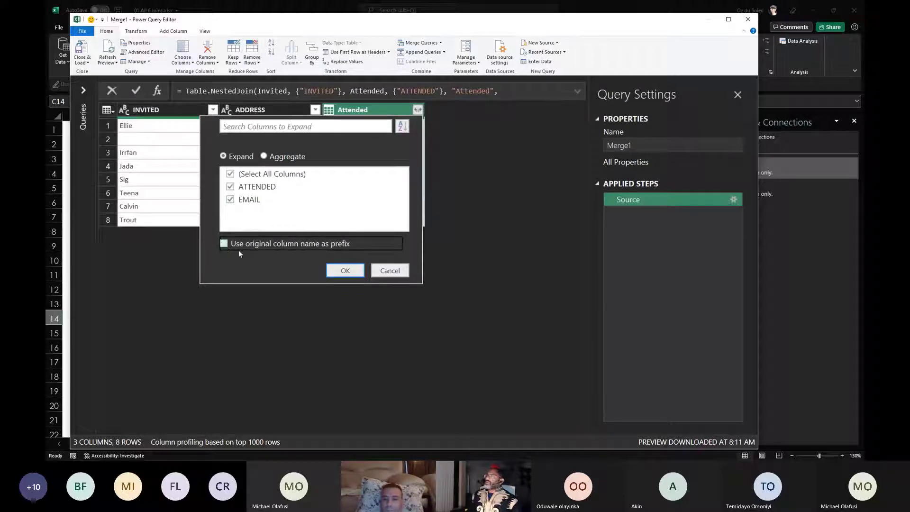
left_click(336, 271)
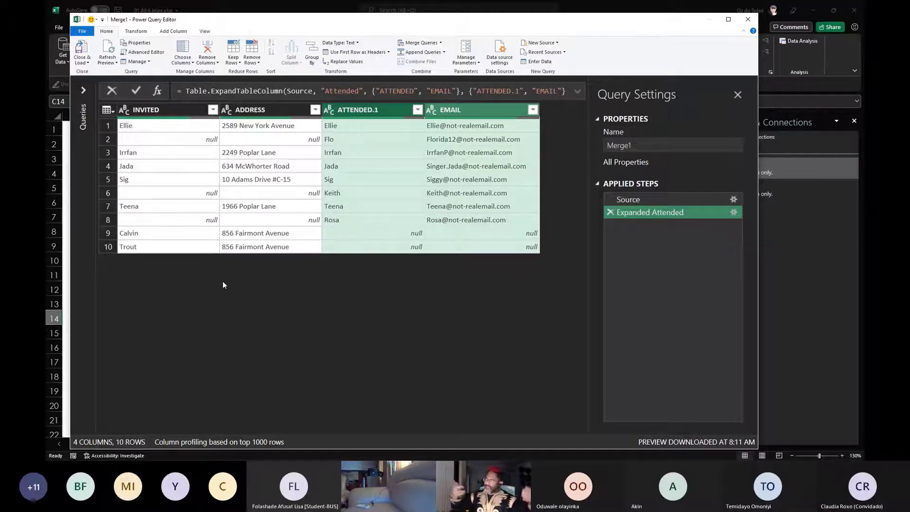
- Close and load the full outer merge to a new worksheet and rename that sheet Full Outer
left_click(82, 49)
type("Full")
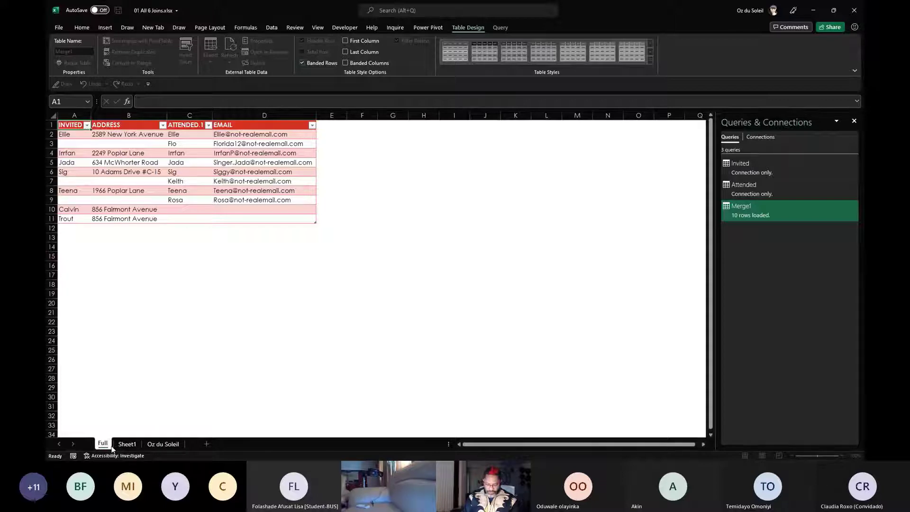
type(" Outer")
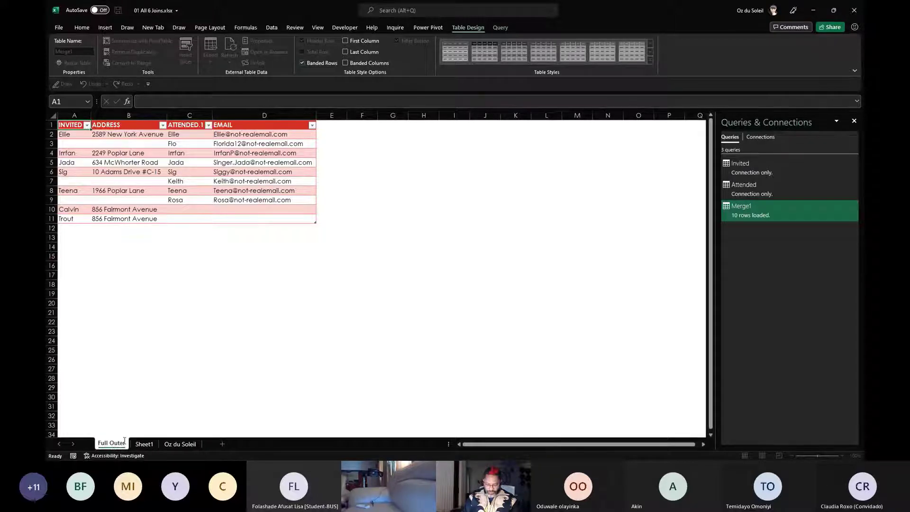
left_click(140, 409)
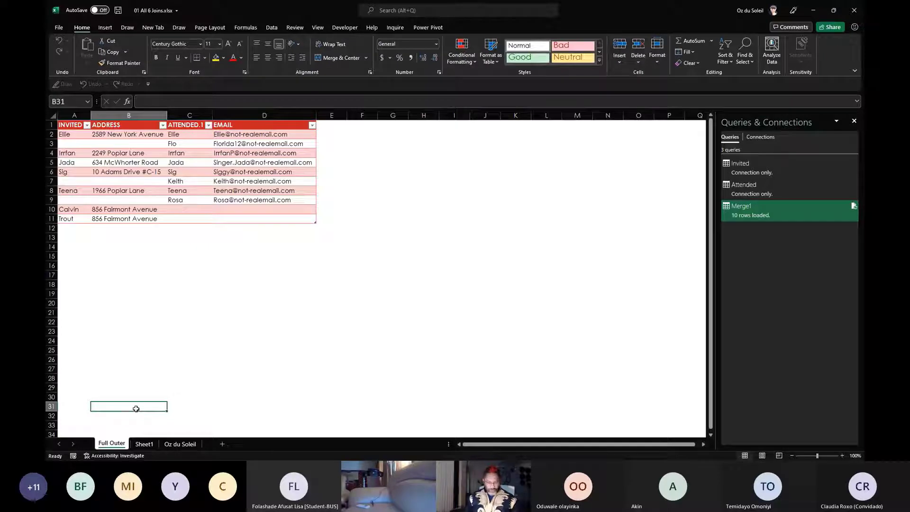
left_click(843, 456)
left_click(842, 456)
left_click(275, 302)
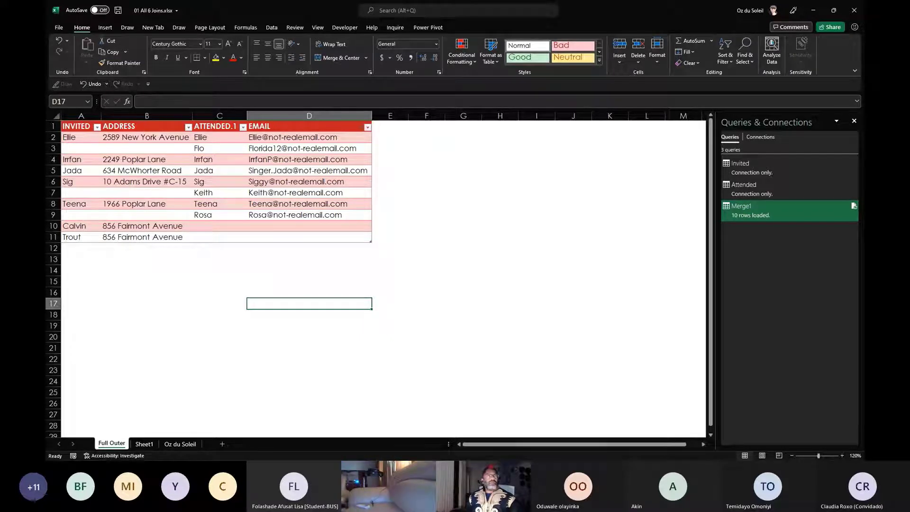
key("alt+Tab")
key("alt+Tab")
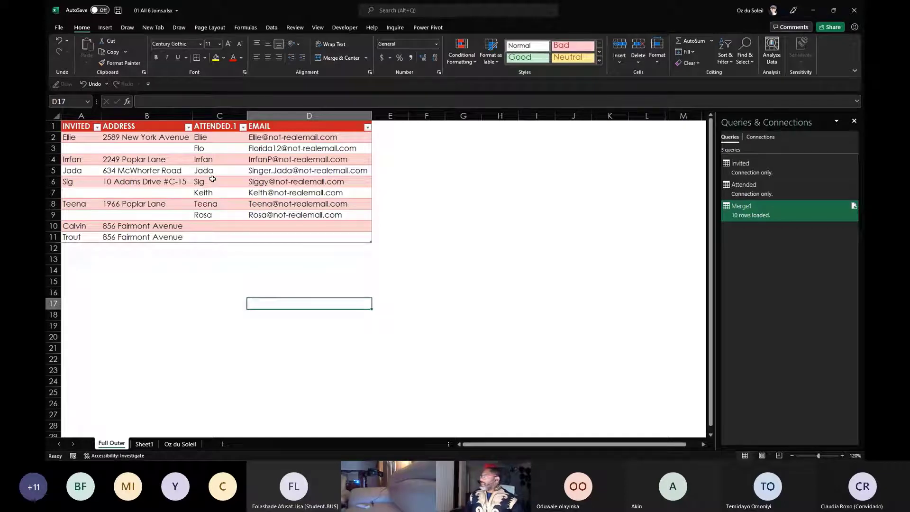
- Start another query merge with Invited as the first table and Attended as the second
left_click(272, 28)
left_click(66, 64)
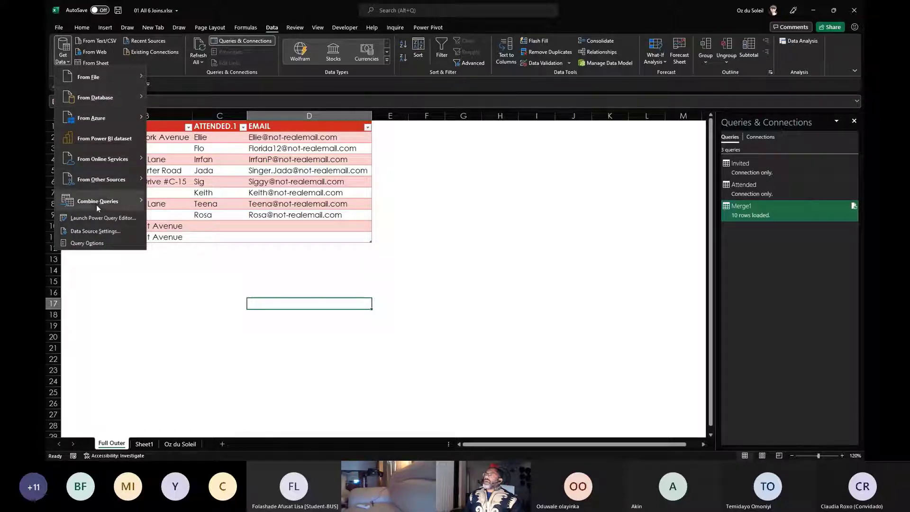
mouse_move(105, 201)
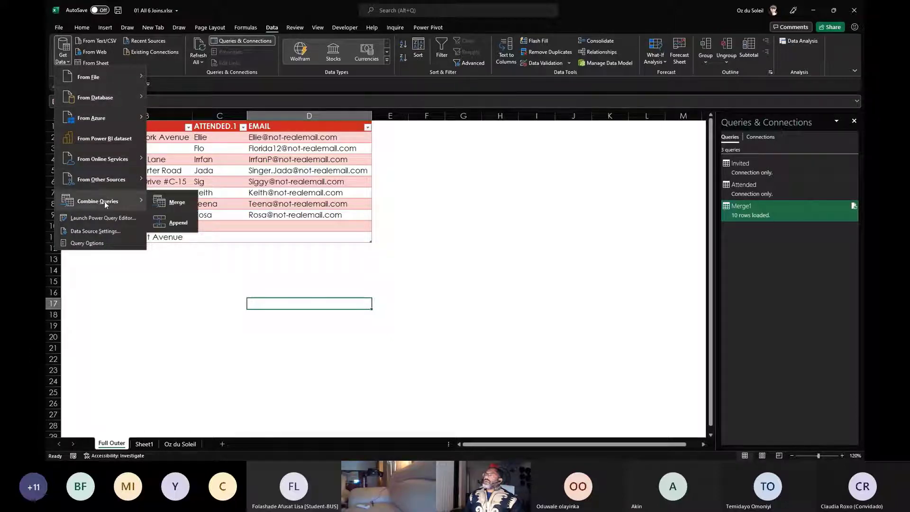
left_click(163, 209)
left_click(339, 144)
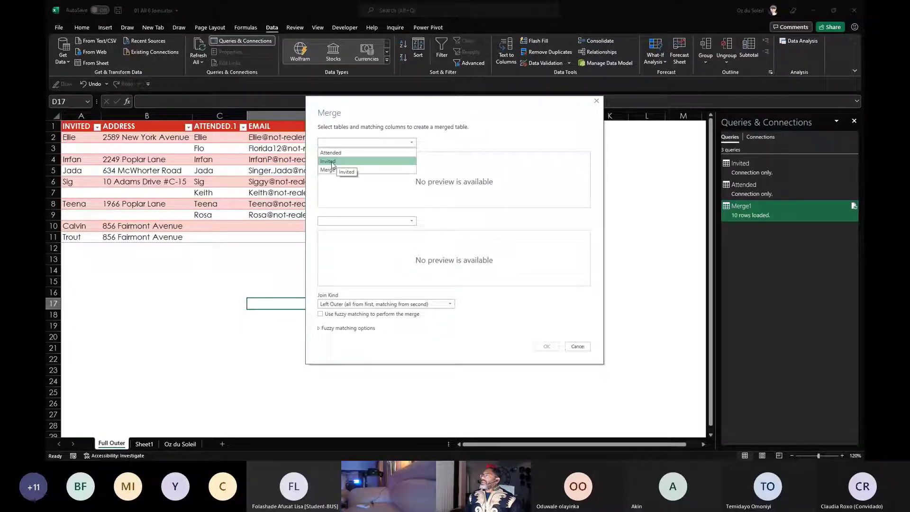
left_click(333, 161)
left_click(365, 221)
left_click(331, 231)
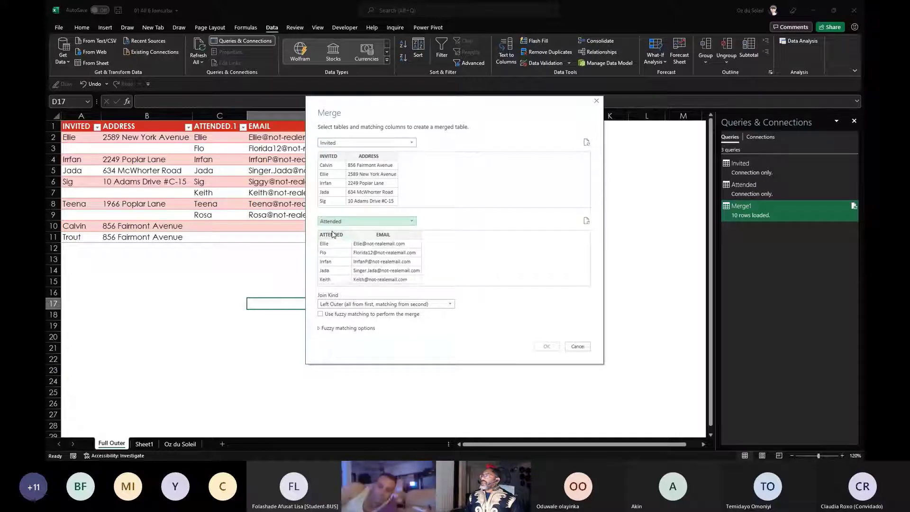
- Create the merge as an Inner join, matching the INVITED column to the ATTENDED column
left_click(337, 304)
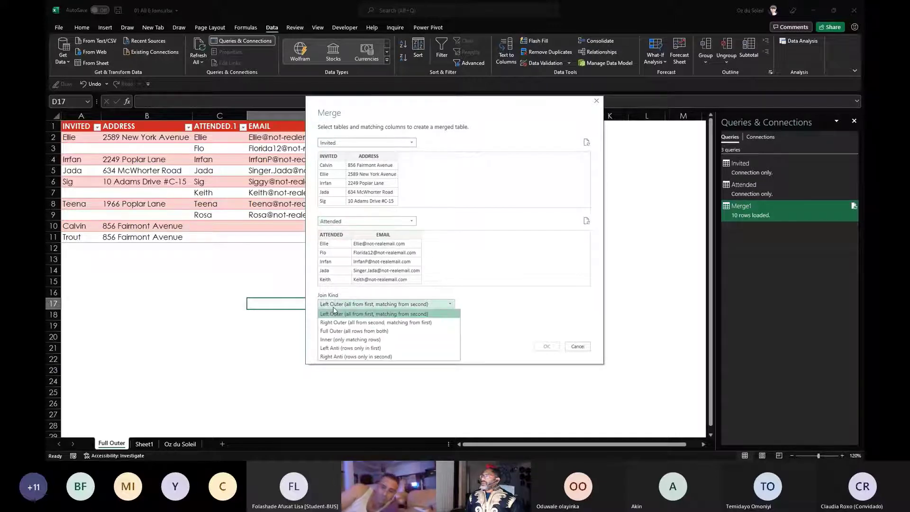
left_click(340, 340)
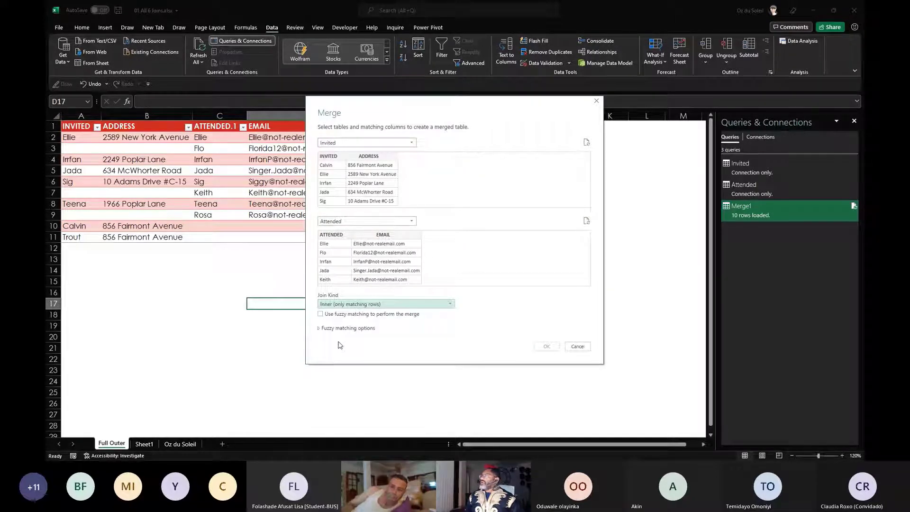
left_click(326, 237)
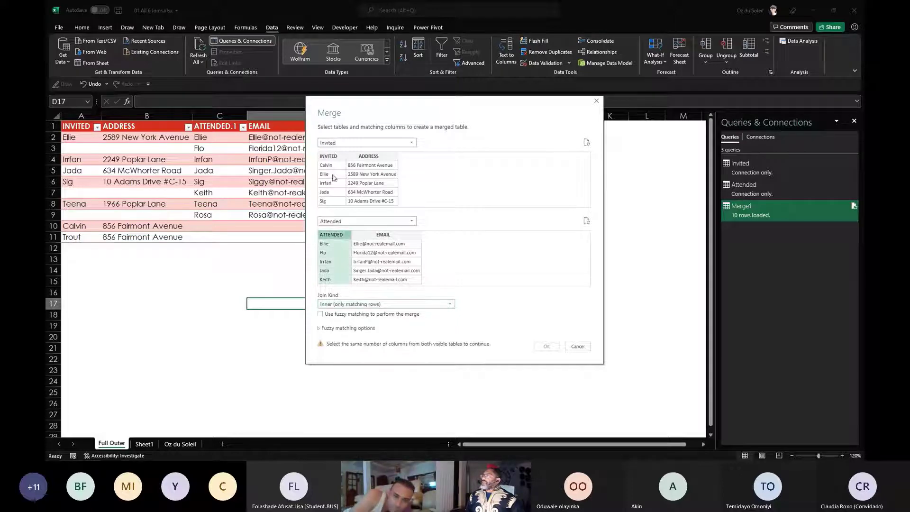
left_click(334, 157)
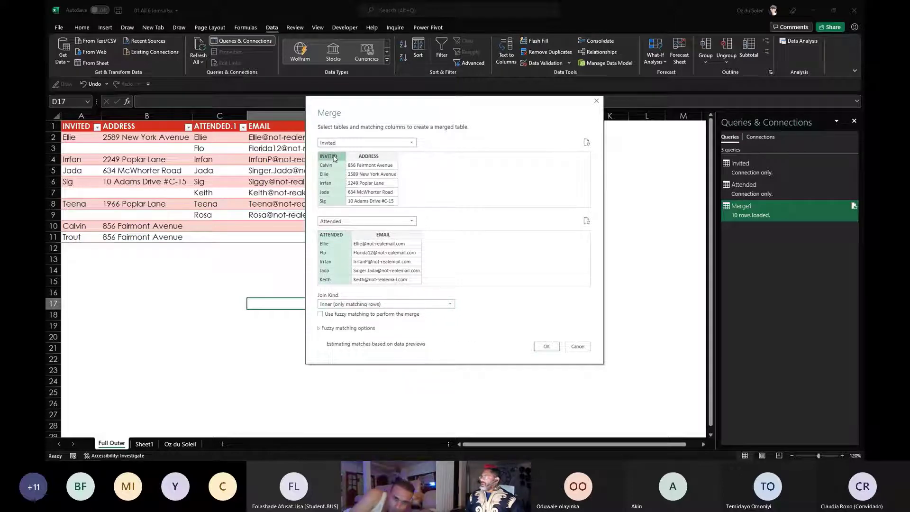
key("Return")
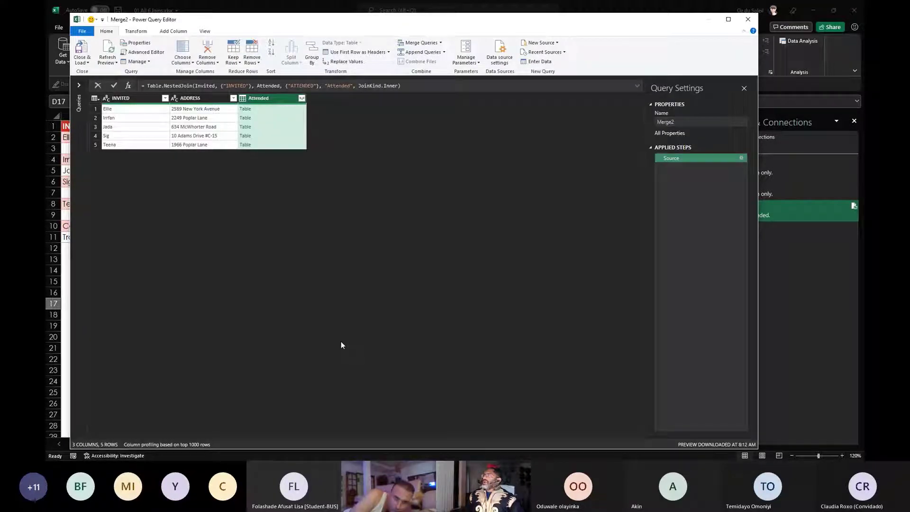
- Expand only the EMAIL field from the merged Attended column, without the original column name as prefix
key("ctrl+shift+plus")
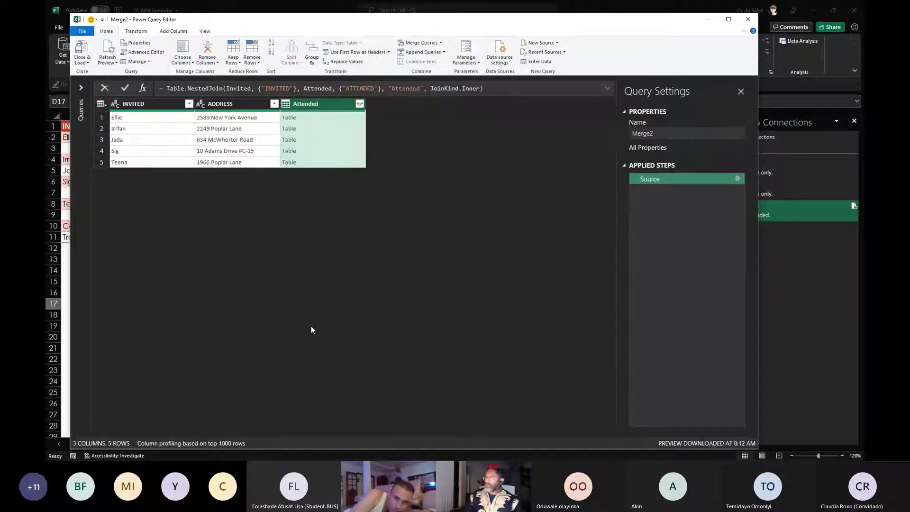
key("ctrl+shift+plus")
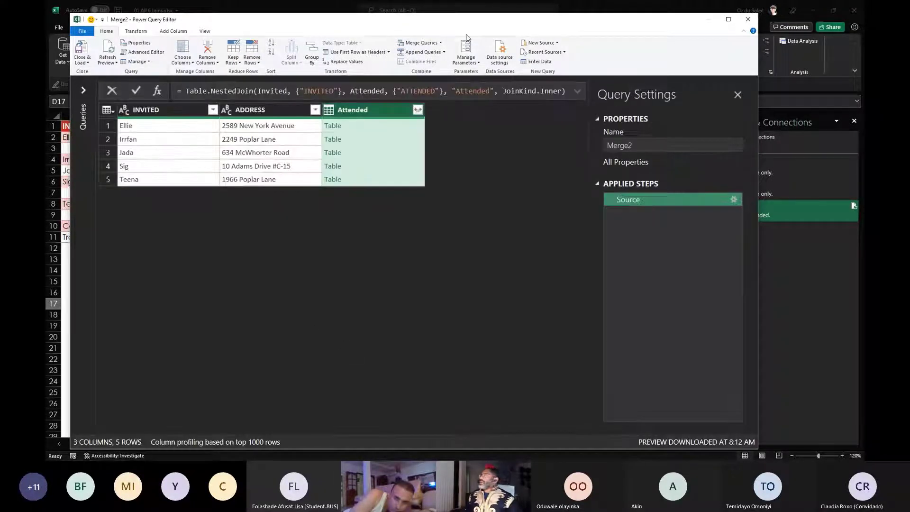
left_click(417, 110)
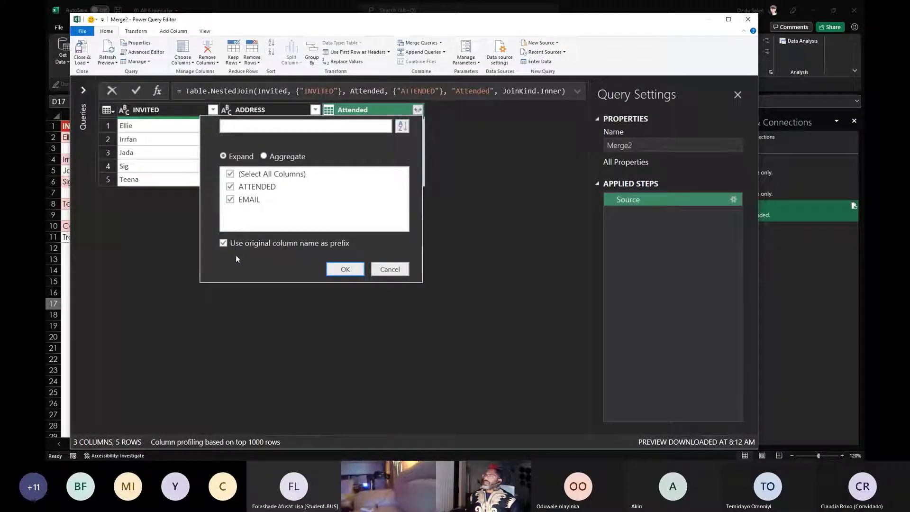
left_click(224, 244)
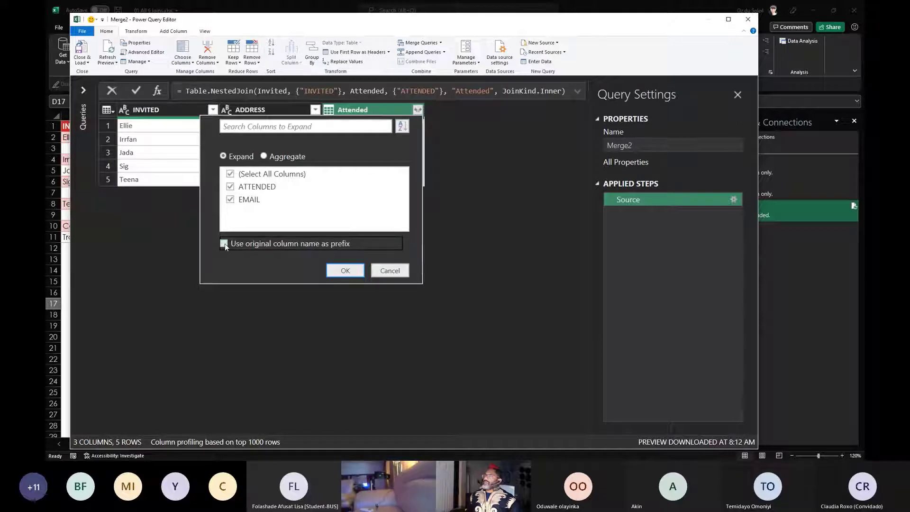
left_click(230, 188)
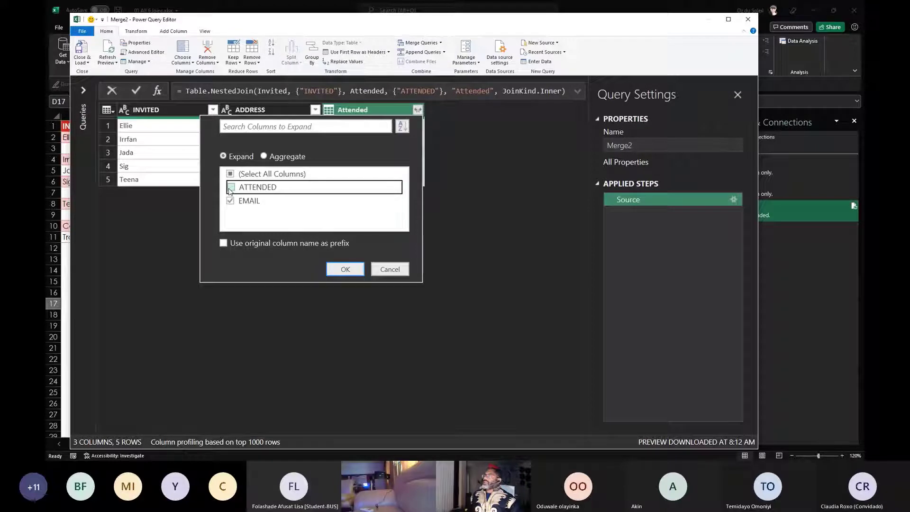
left_click(345, 270)
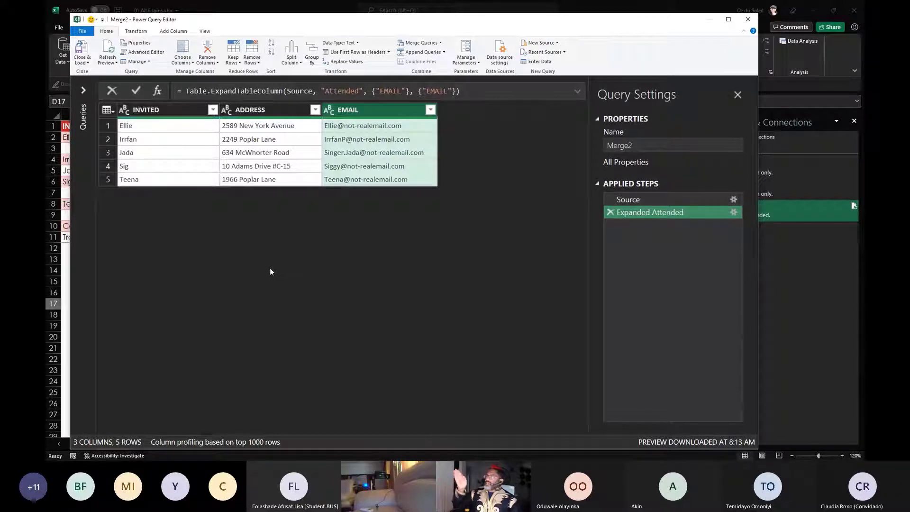
- Rename the INVITED column of the inner merge as INVITED & Attended
double_click(163, 113)
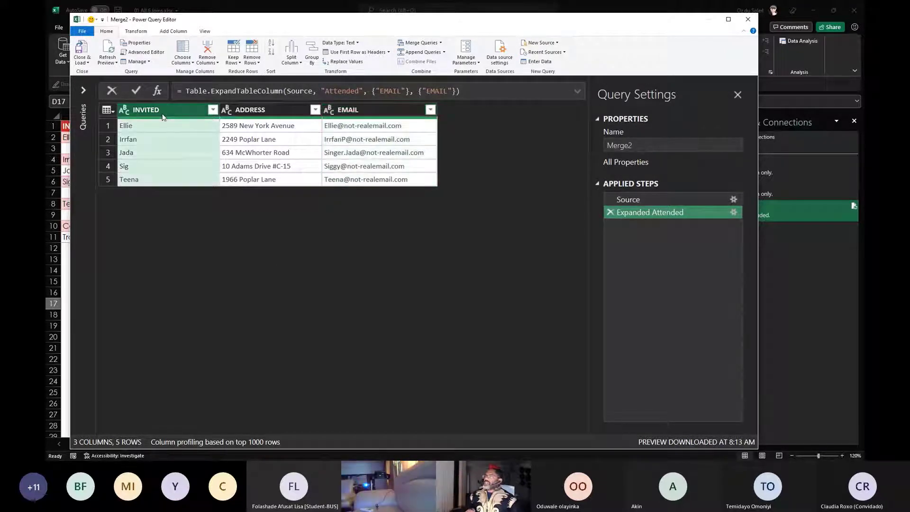
left_click(162, 110)
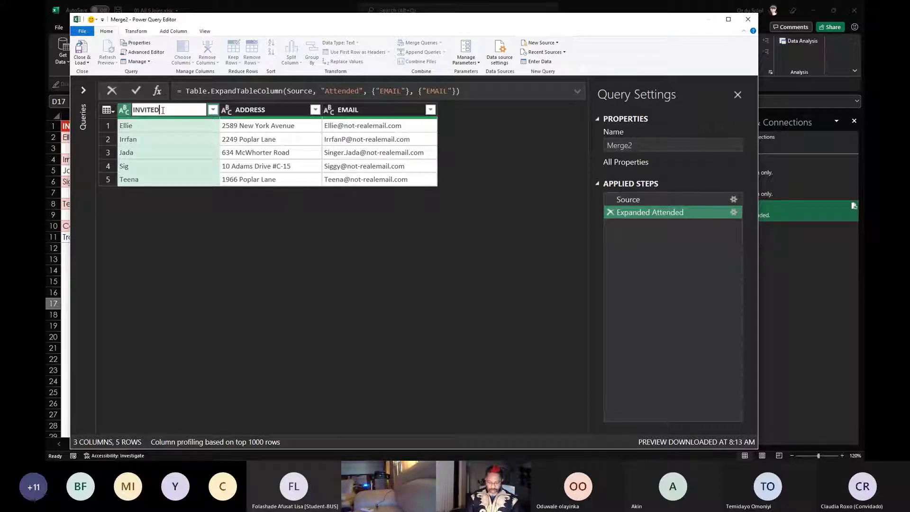
type("& Attended")
left_click(149, 241)
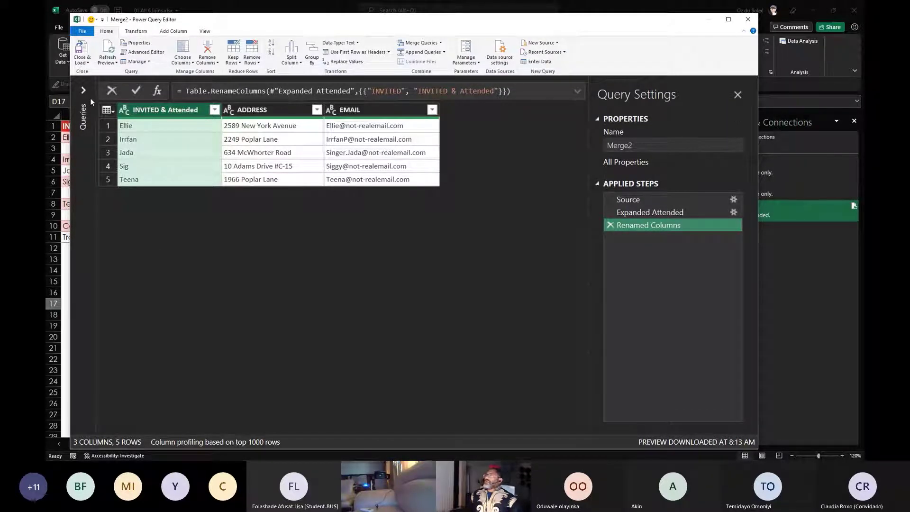
- Close and load the inner merge to a new worksheet and rename that sheet Inner
left_click(82, 49)
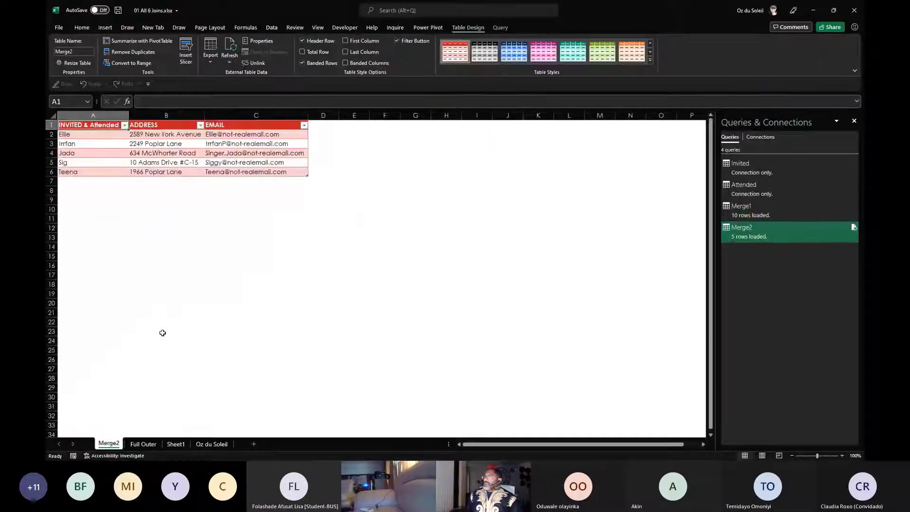
double_click(112, 448)
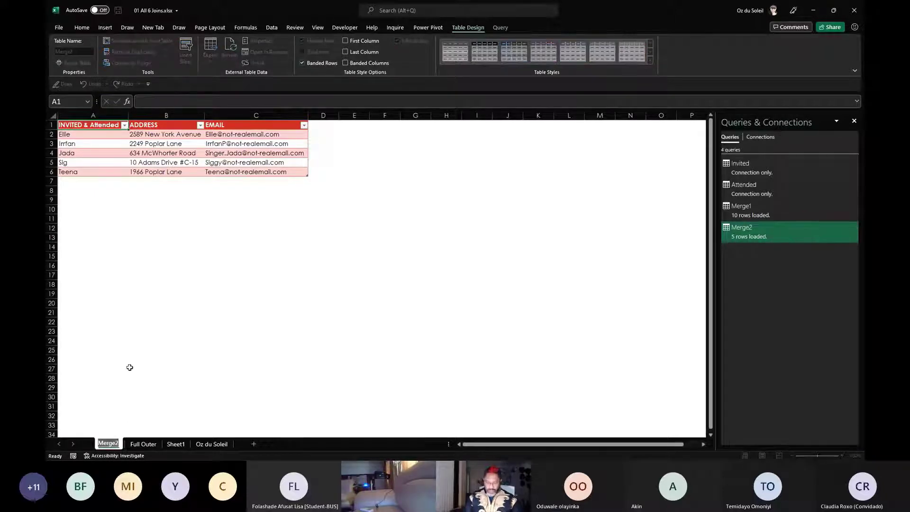
type("Inner")
key("Return")
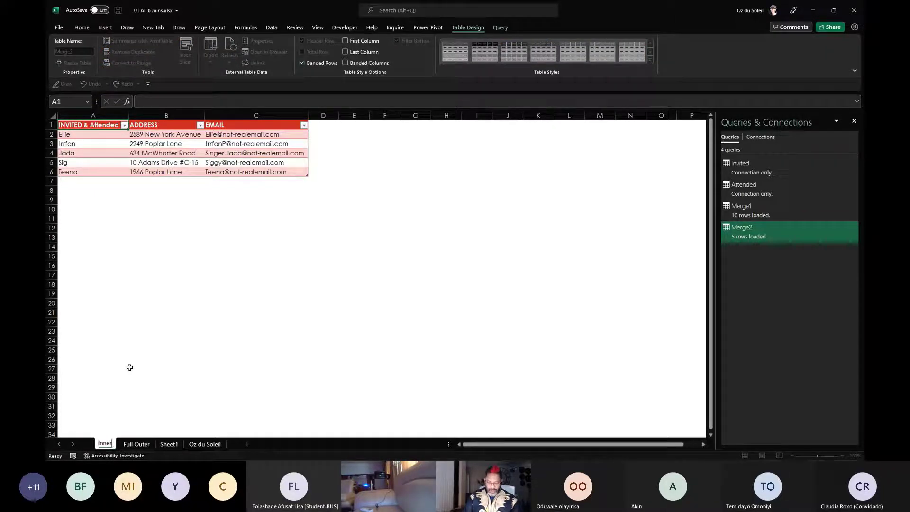
left_click(128, 367)
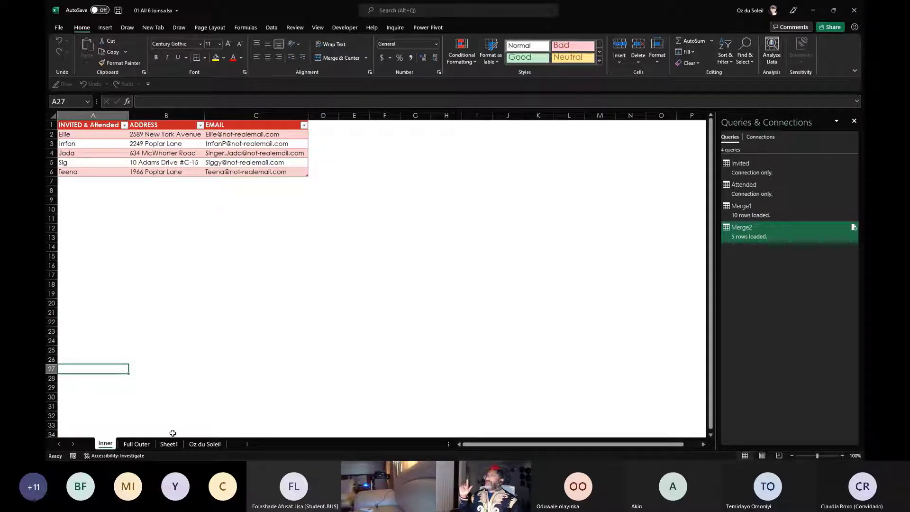
- Start a new query merge with Attended as the first table and Invited as the second
left_click(272, 29)
left_click(67, 62)
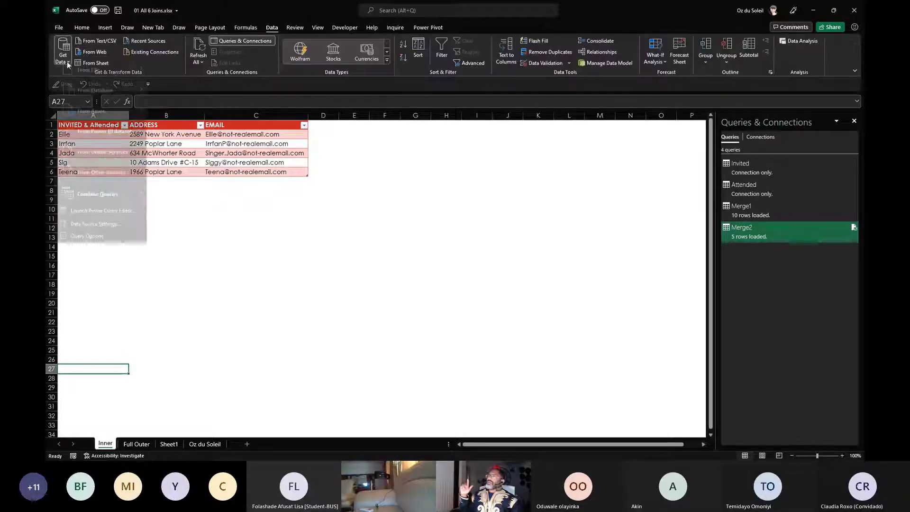
mouse_move(96, 202)
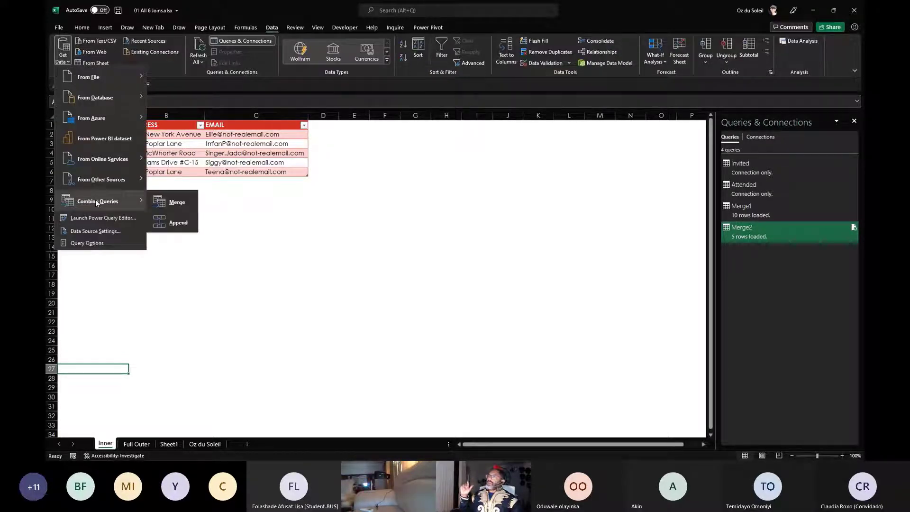
left_click(178, 202)
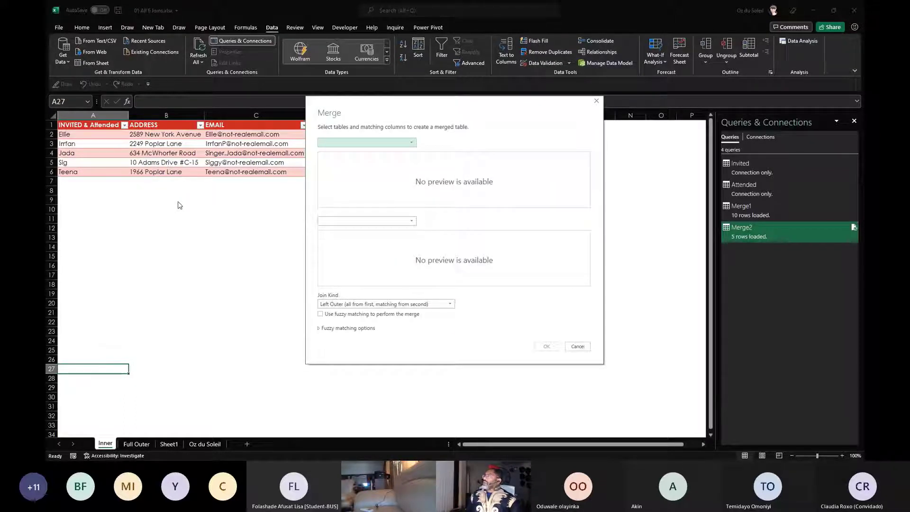
left_click(353, 143)
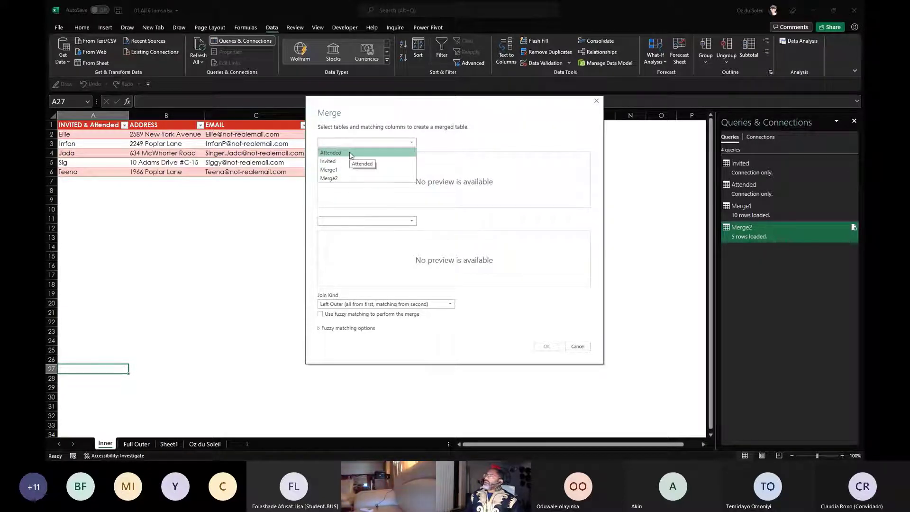
left_click(351, 152)
left_click(359, 222)
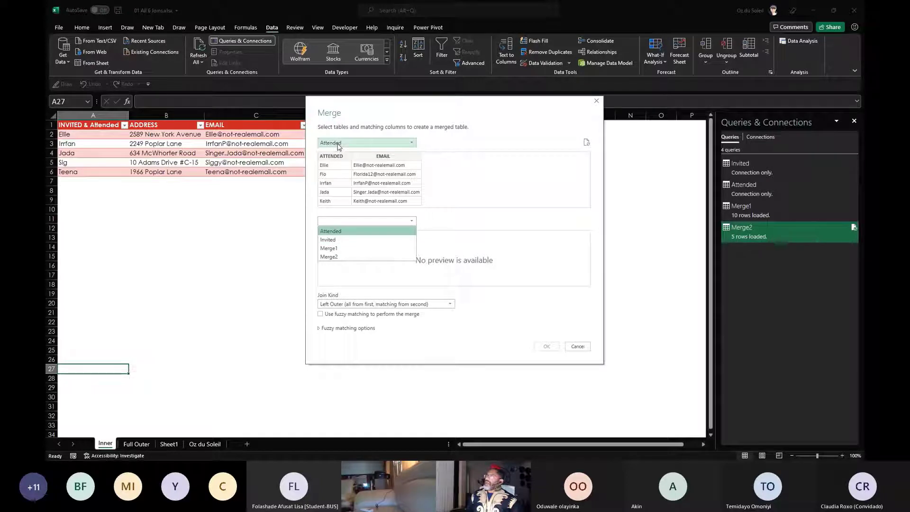
left_click(331, 241)
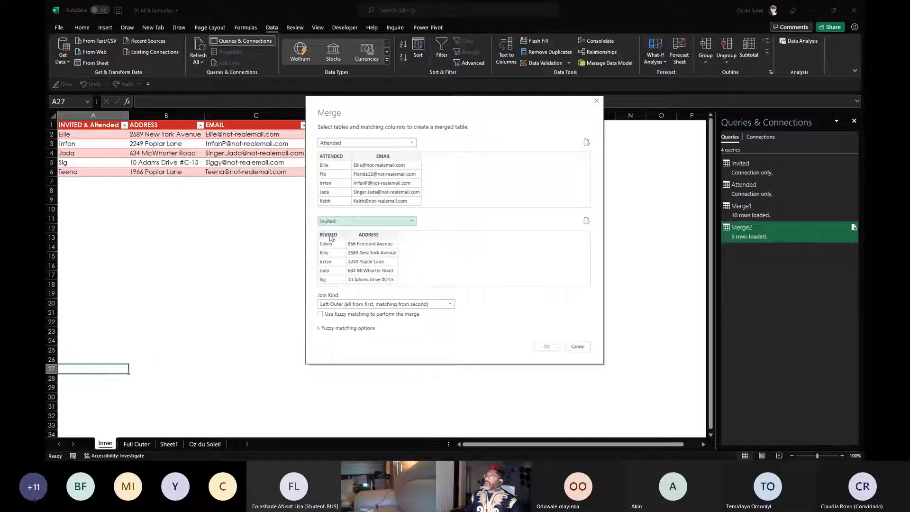
- Match the ATTENDED column to the INVITED column and create the merge as a Left Anti join
left_click(330, 237)
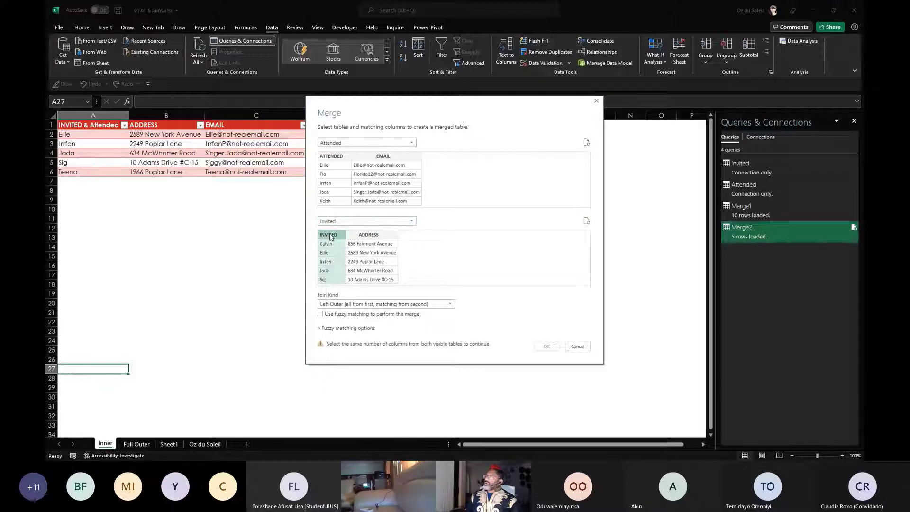
left_click(332, 158)
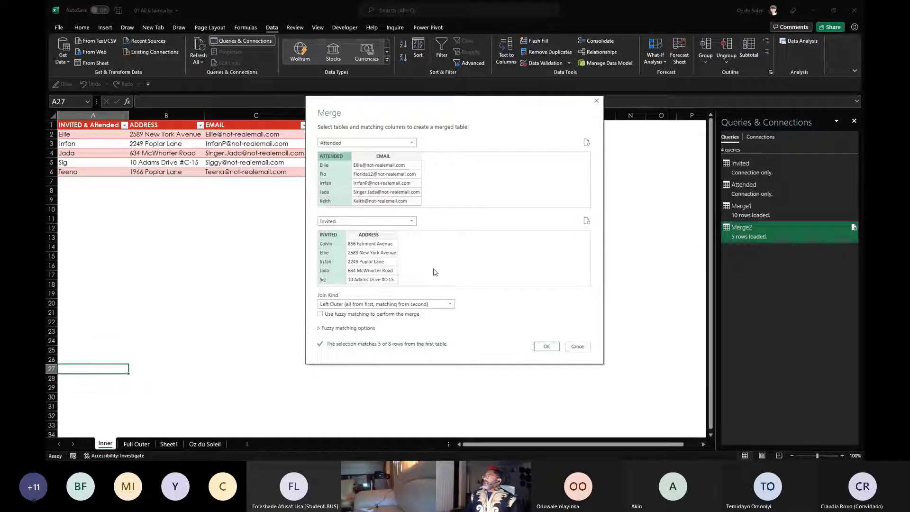
left_click(450, 306)
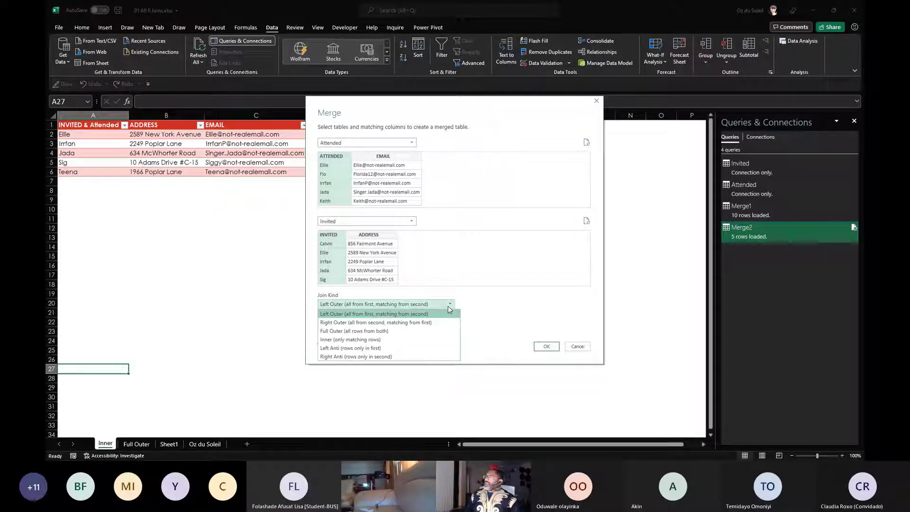
left_click(421, 349)
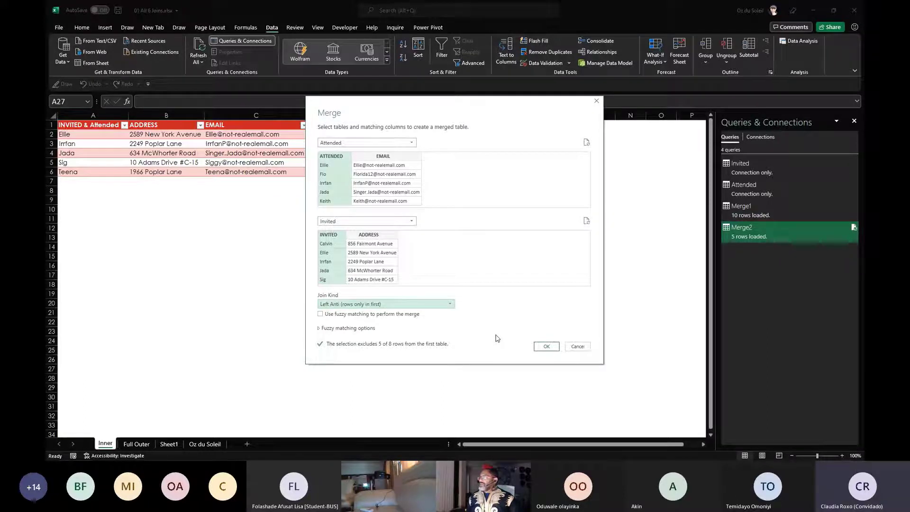
left_click(547, 347)
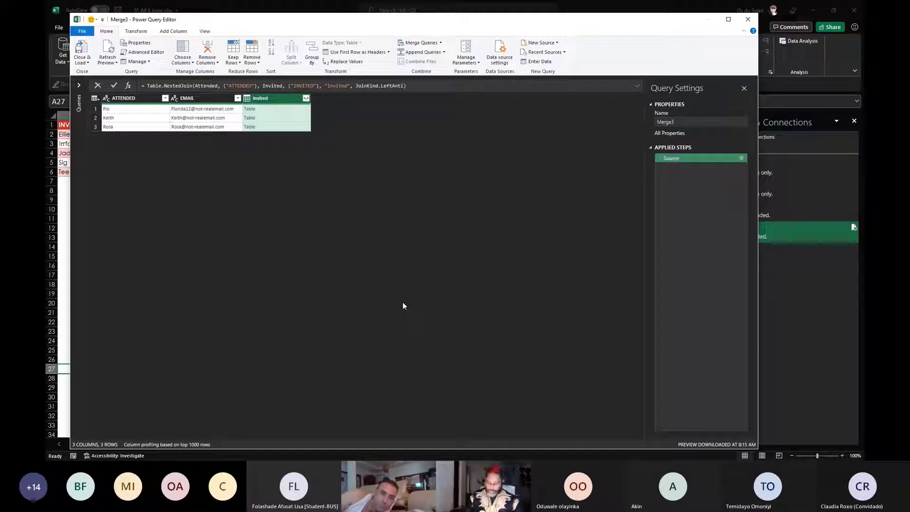
- Try expanding all fields of the merged Invited column without the original column name as prefix, and delete the expansion step
key("ctrl+shift+equal")
key("ctrl+shift+equal")
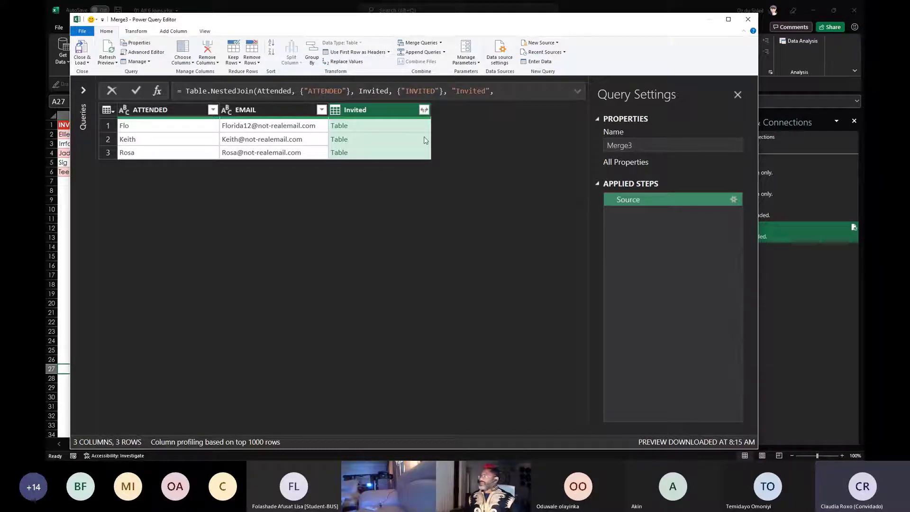
left_click(423, 109)
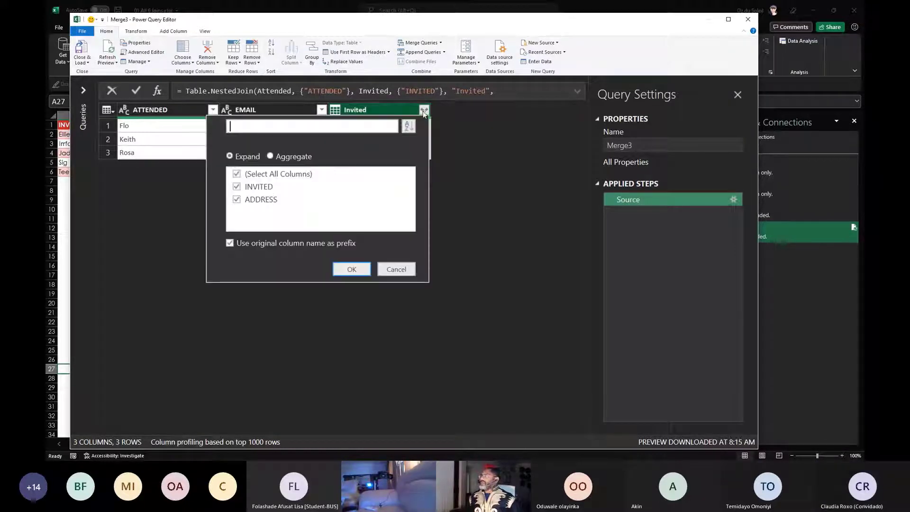
left_click(340, 245)
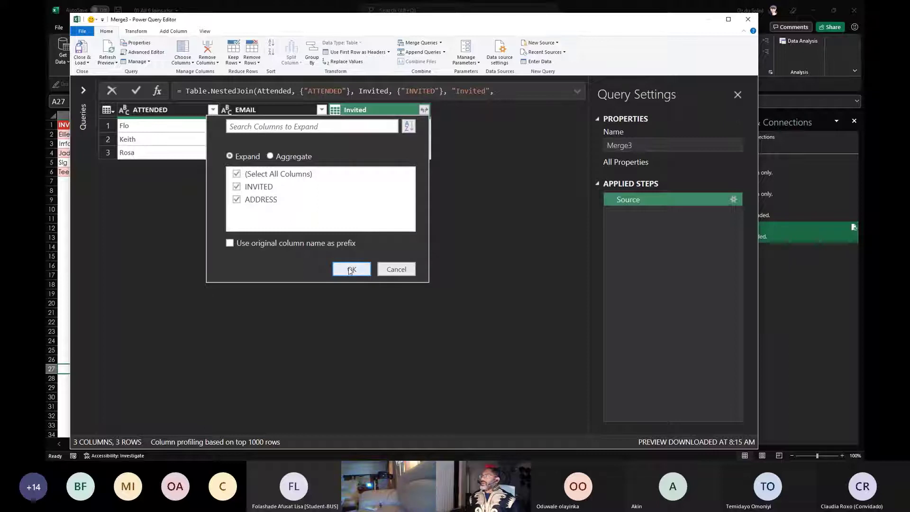
left_click(348, 268)
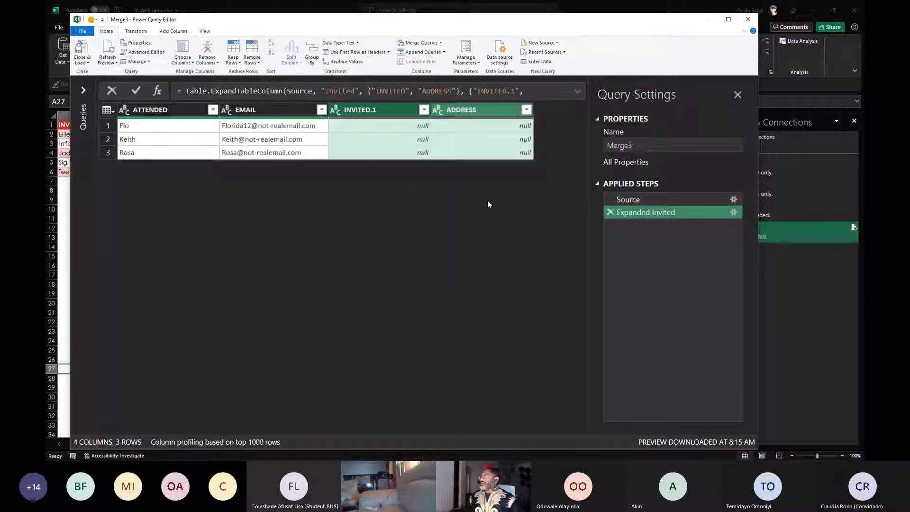
left_click(610, 212)
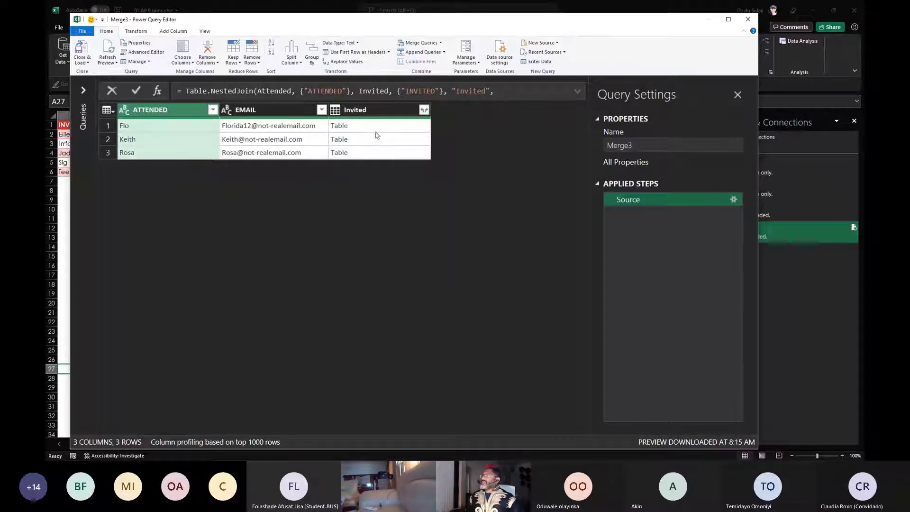
- Remove the merged Invited column from the left anti result and rename the query LeftAnti
right_click(369, 111)
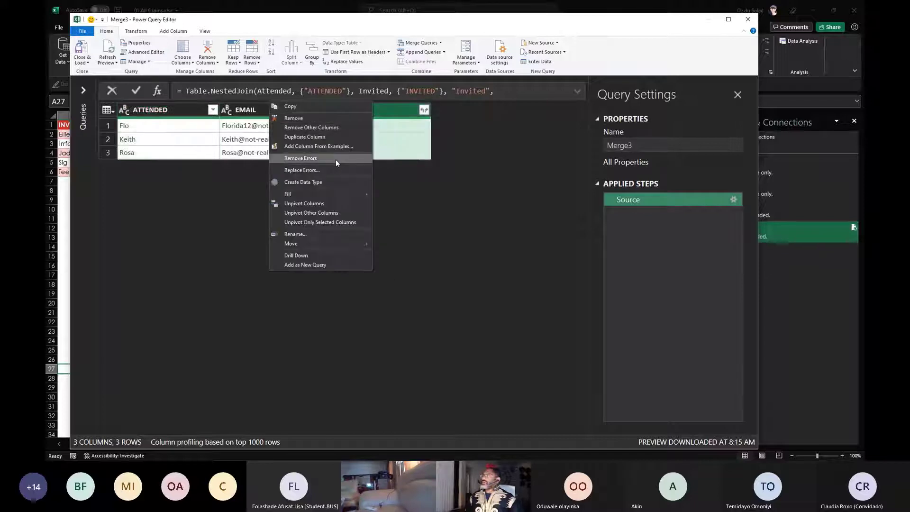
left_click(331, 118)
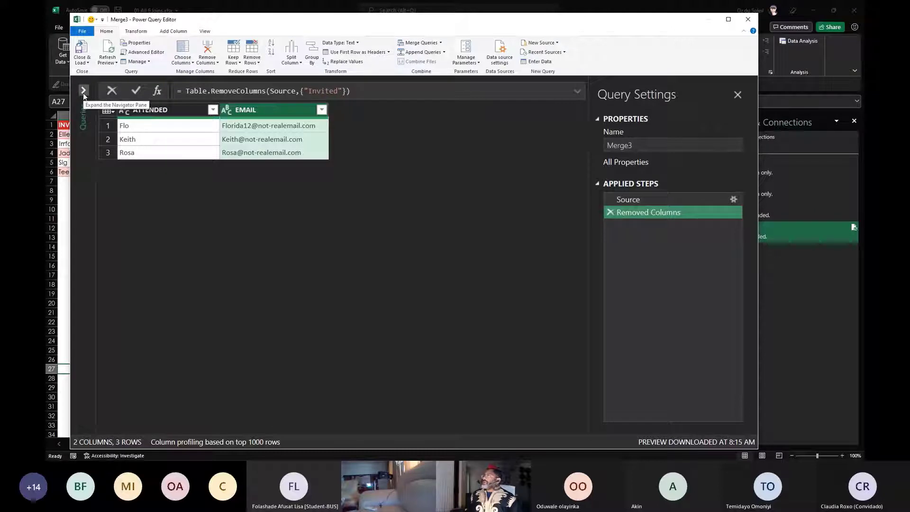
left_click(83, 91)
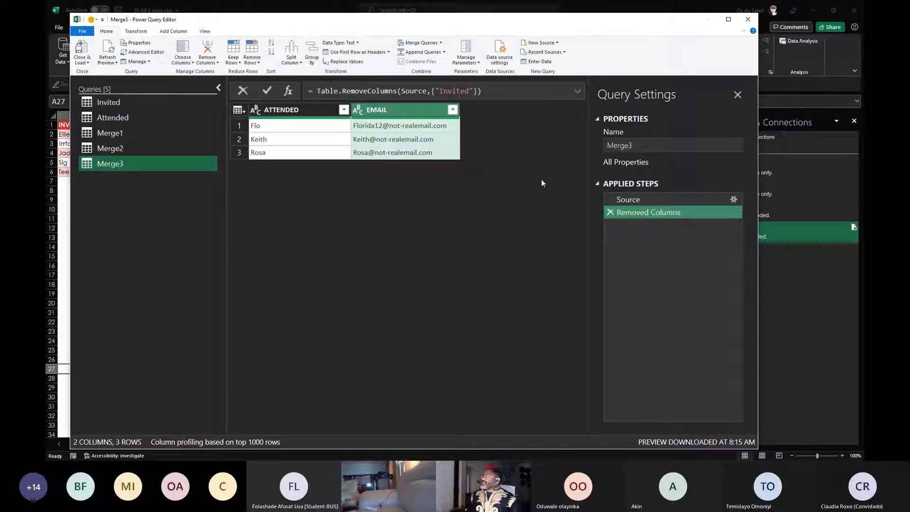
left_click(624, 145)
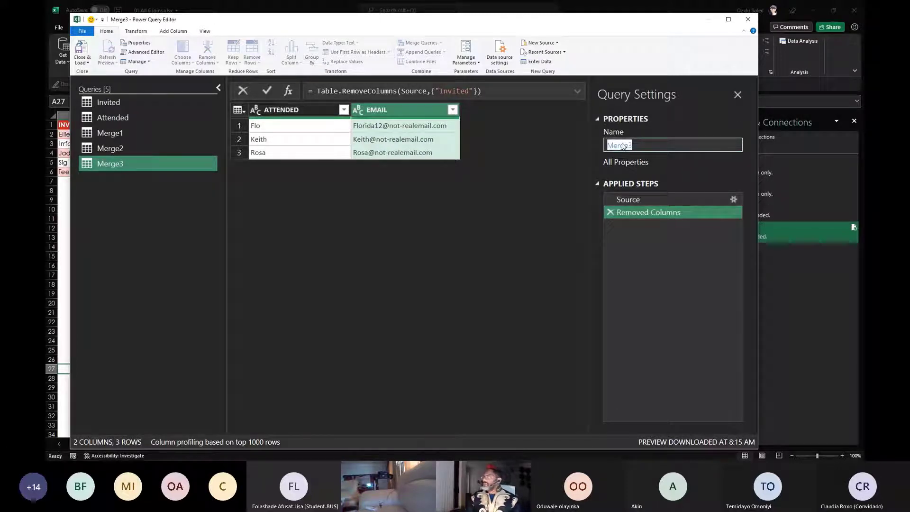
type("LeftAnti")
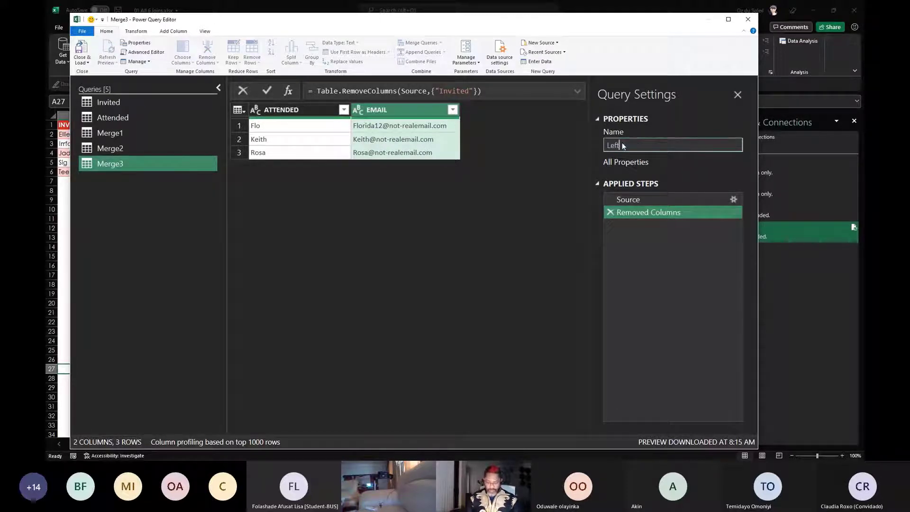
left_click(500, 230)
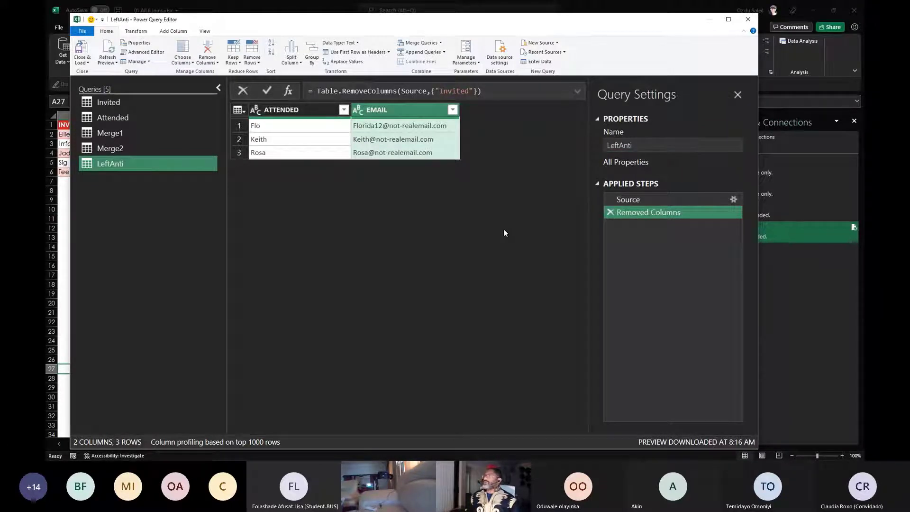
- Duplicate the LeftAnti query and delete the Removed Columns step from the copy
right_click(133, 161)
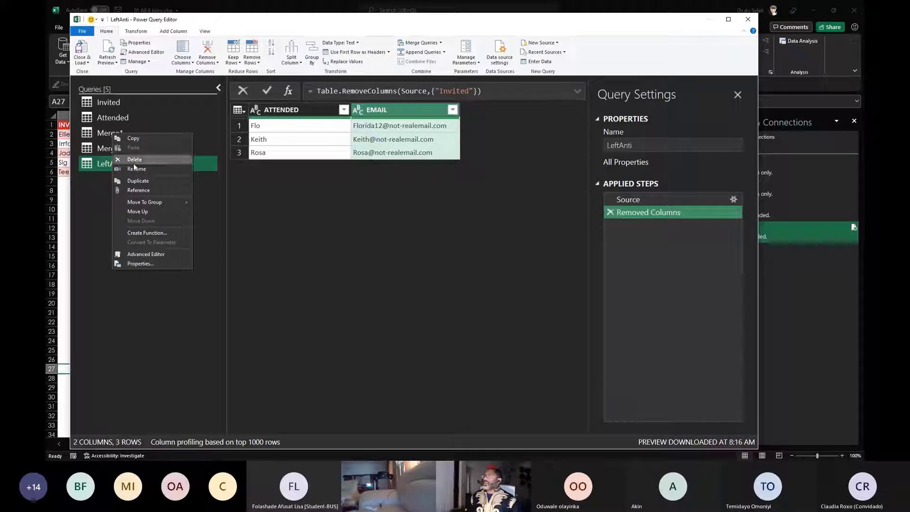
left_click(134, 181)
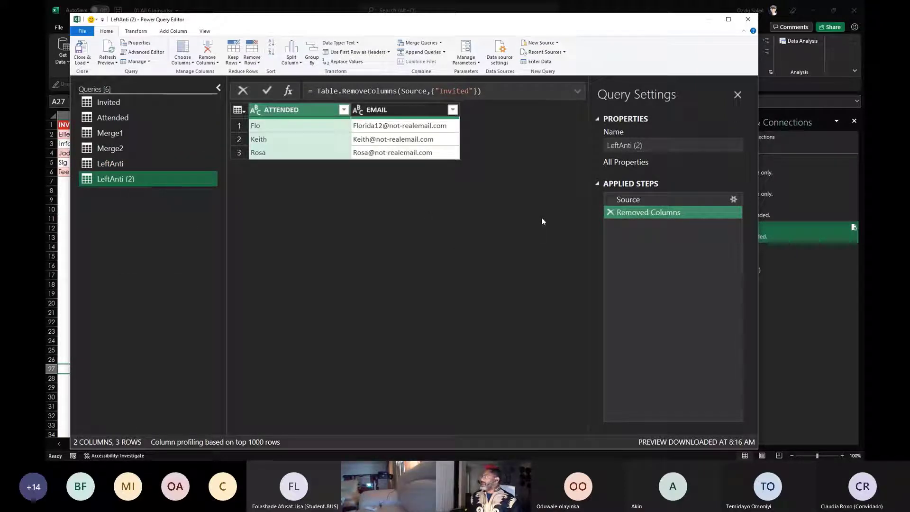
left_click(733, 200)
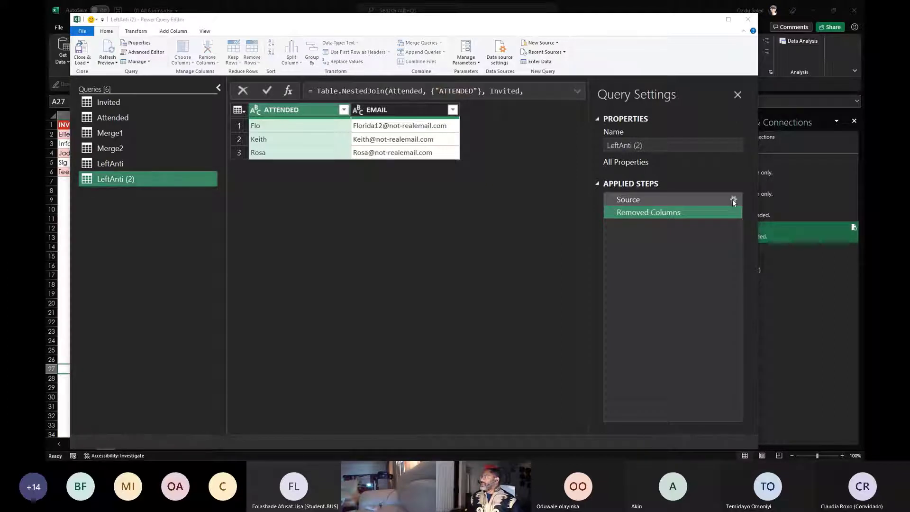
left_click(577, 346)
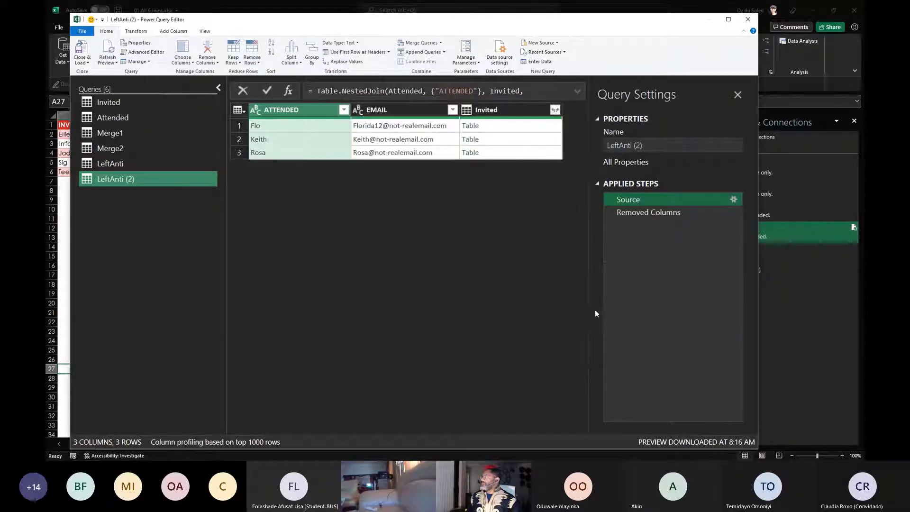
left_click(610, 213)
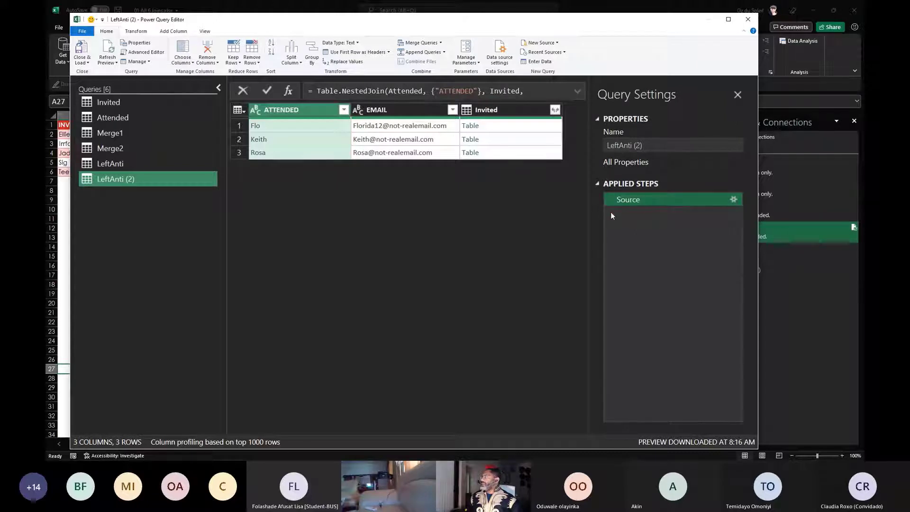
- Change the join kind in the duplicated query's Source step to Right Anti (rows only in second)
left_click(733, 200)
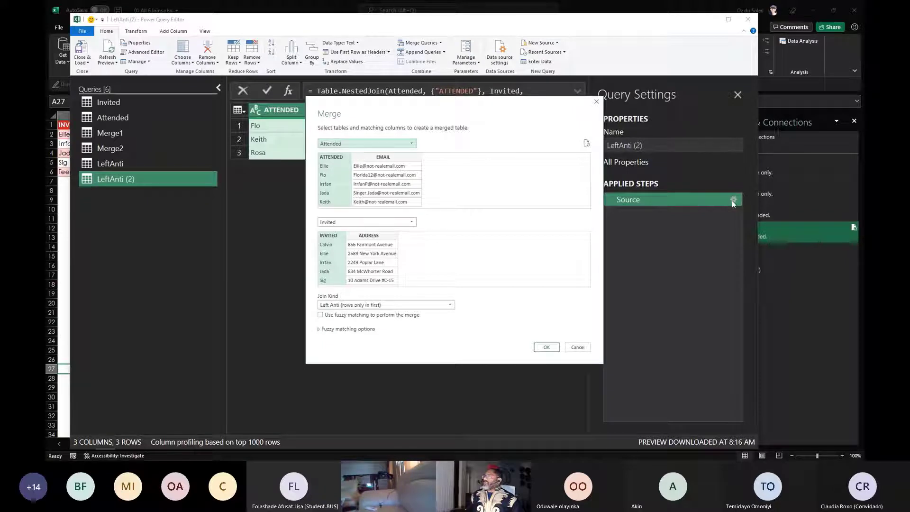
left_click(449, 305)
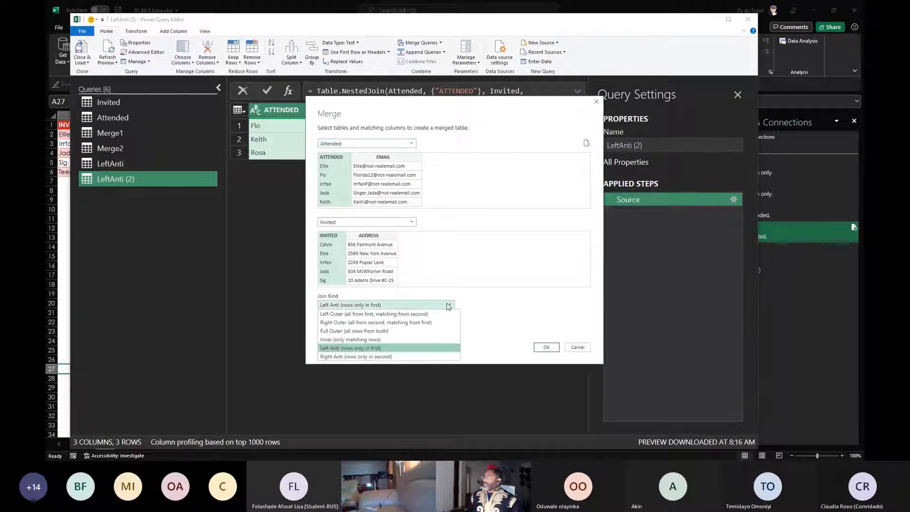
left_click(444, 357)
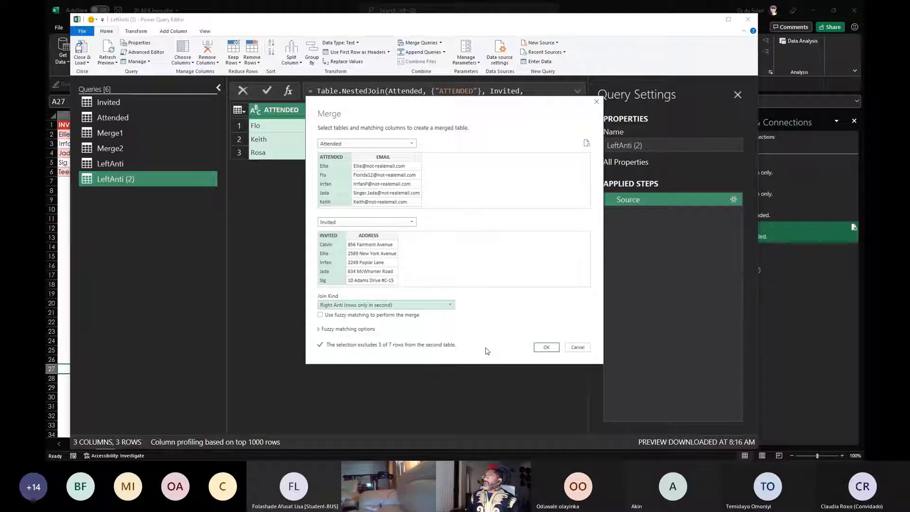
left_click(546, 349)
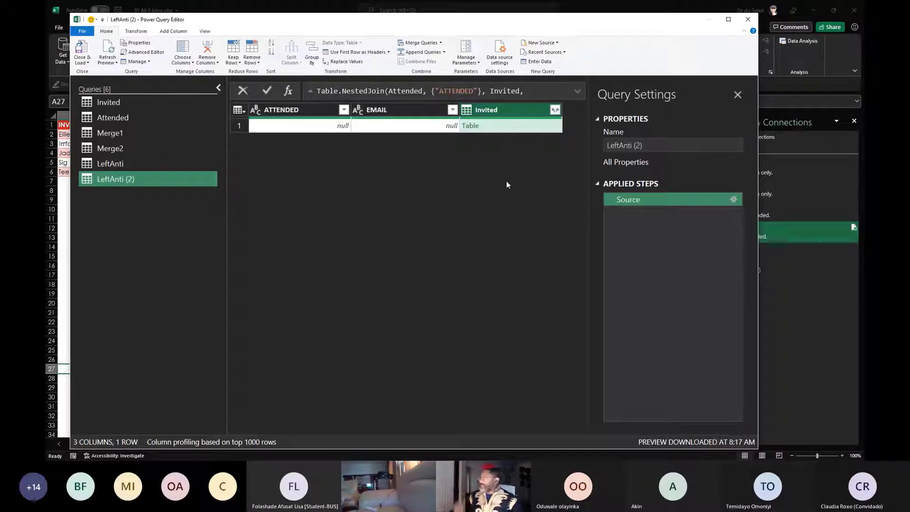
- Rename the duplicated query RightAnti and remove all of its columns except Invited
left_click(663, 146)
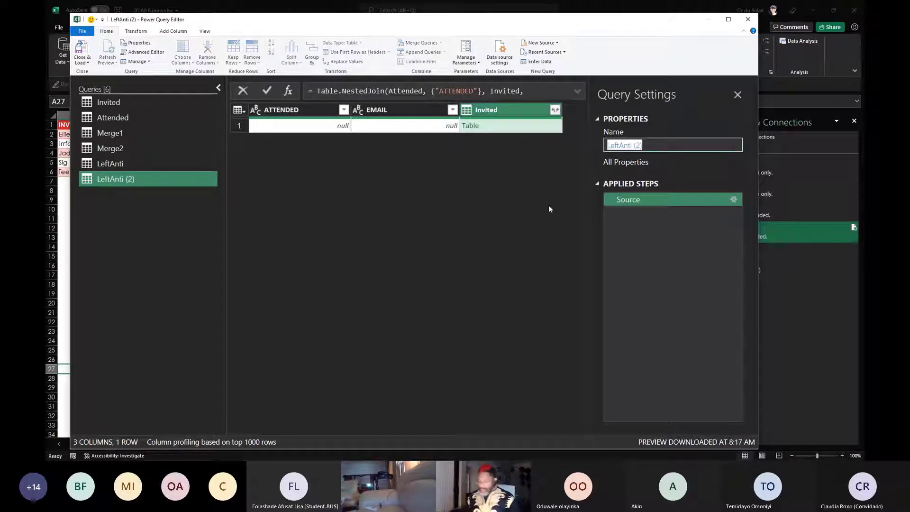
type("RightAnti")
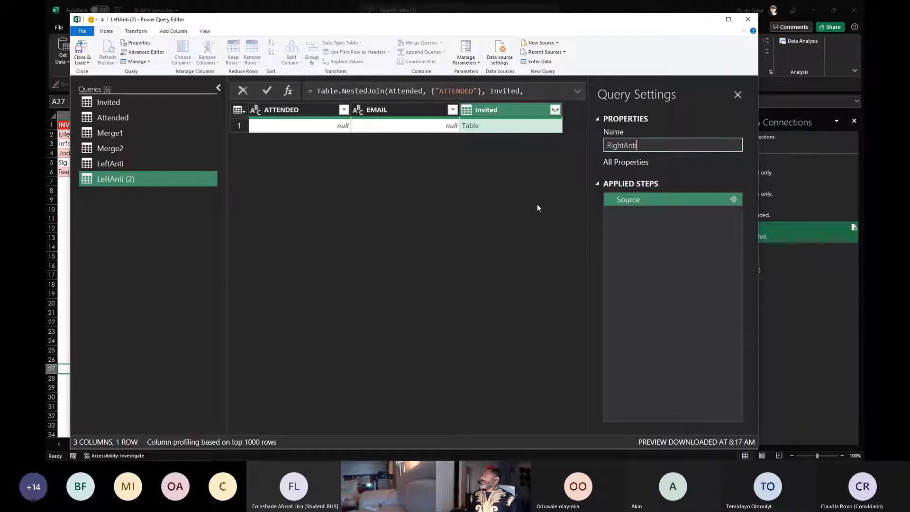
key("Return")
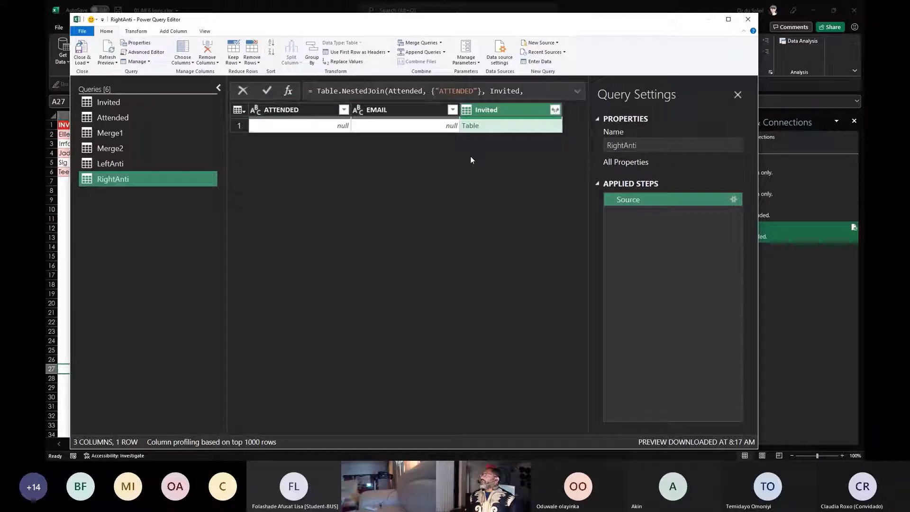
right_click(491, 112)
left_click(426, 126)
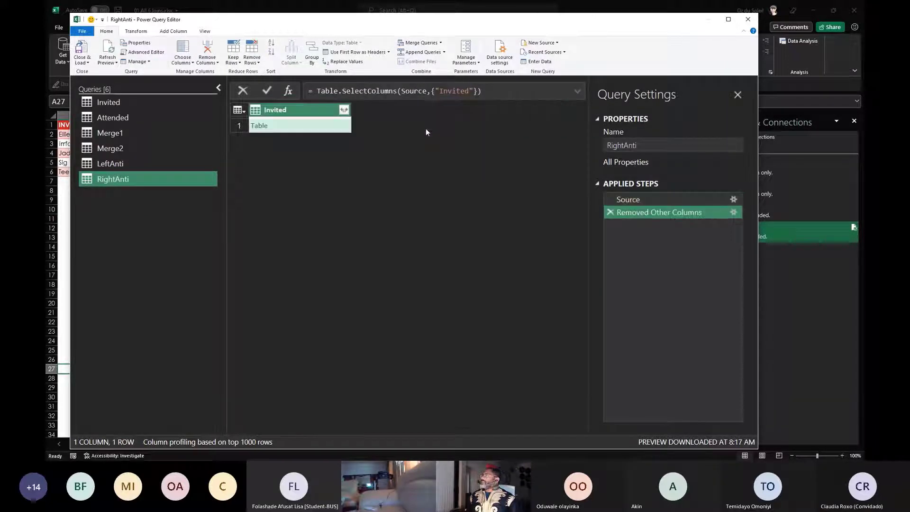
- Expand the Invited column of the RightAnti query into INVITED and ADDRESS, and duplicate the query
left_click(344, 110)
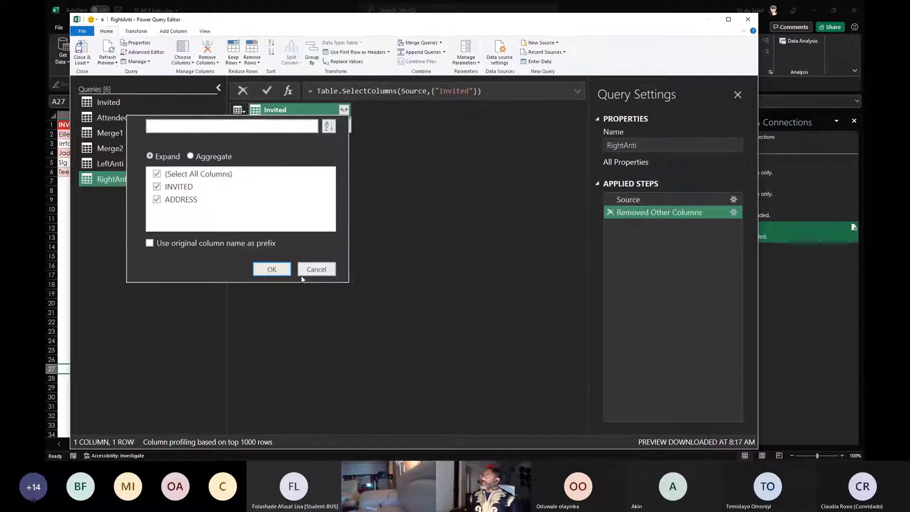
left_click(272, 269)
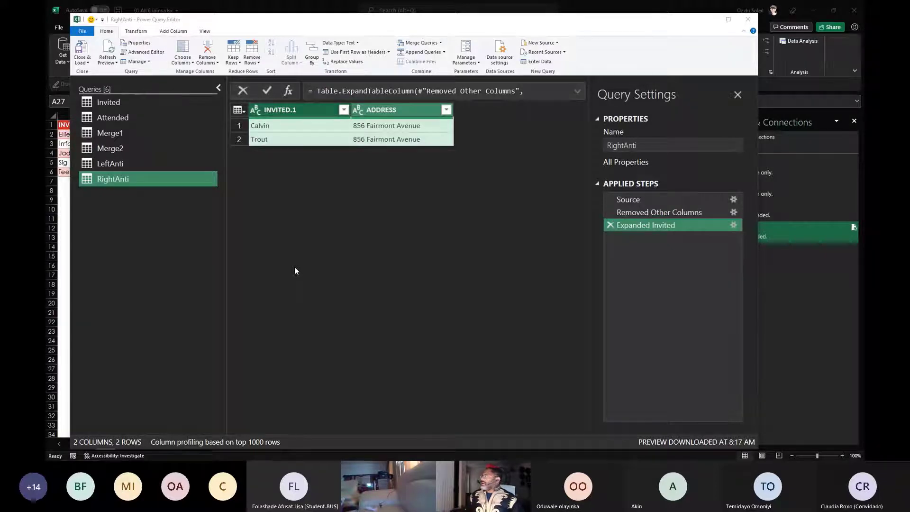
right_click(101, 182)
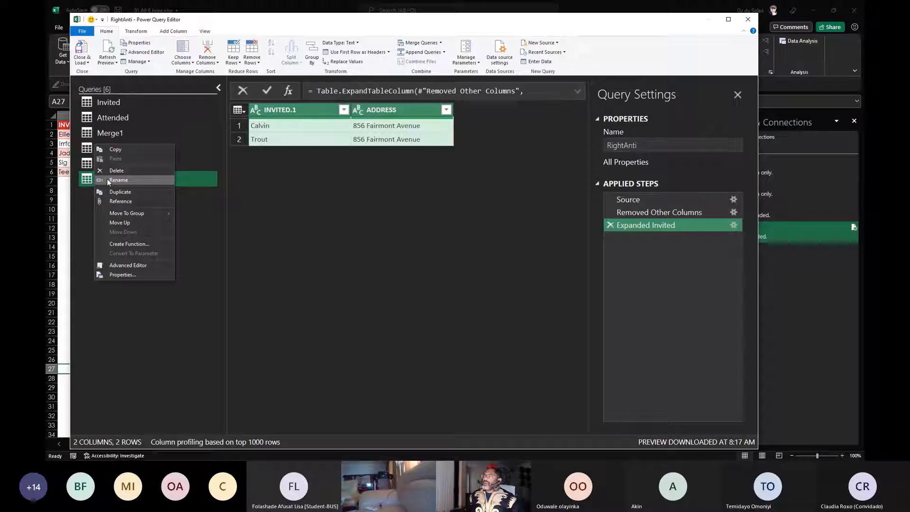
left_click(117, 192)
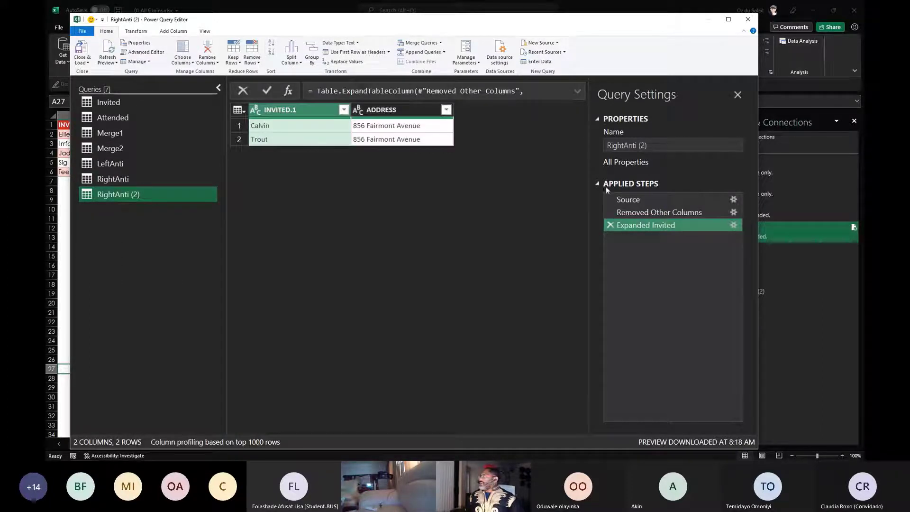
- Delete the Expanded Invited and Removed Other Columns steps from the RightAnti copy and set its Source join kind to Left Outer (all from first, matching from second)
left_click(609, 225)
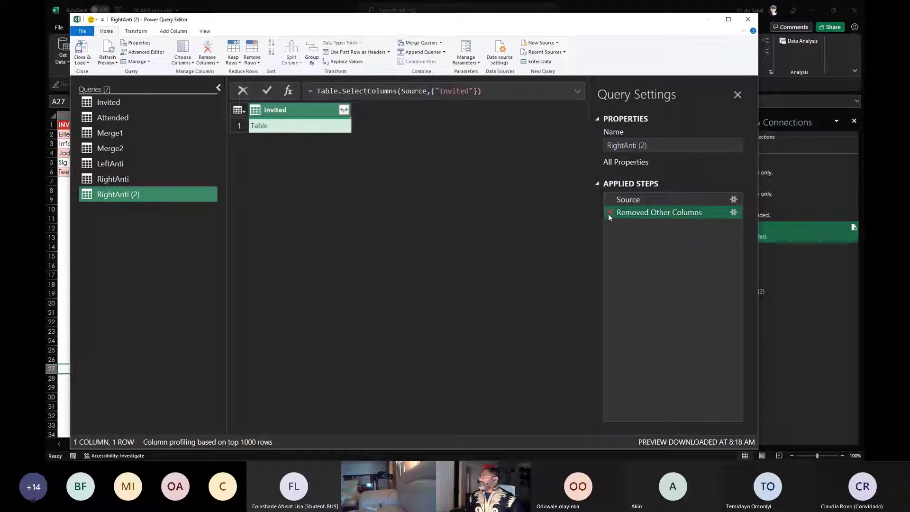
left_click(609, 212)
left_click(734, 199)
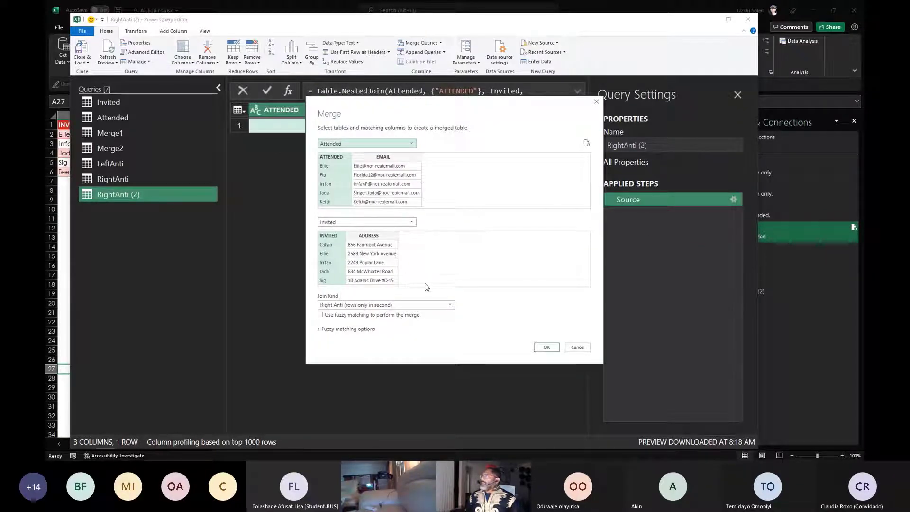
left_click(428, 306)
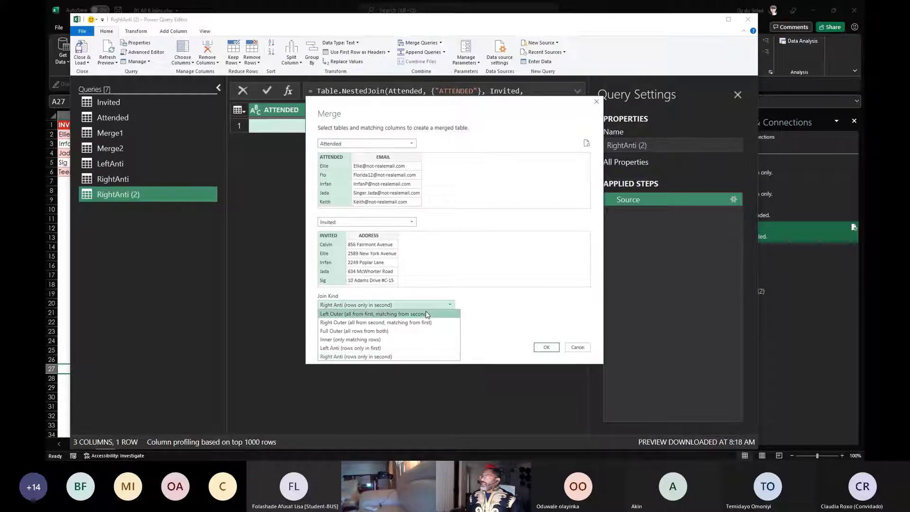
left_click(425, 313)
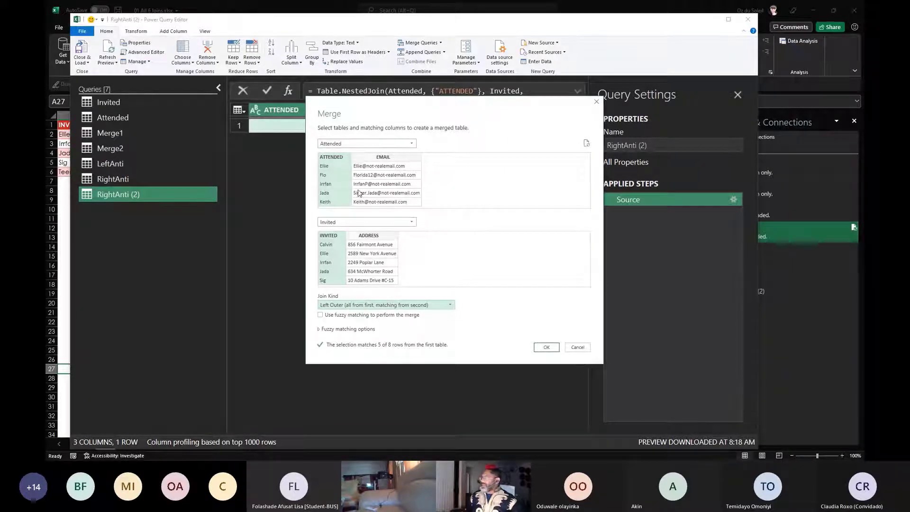
left_click(545, 349)
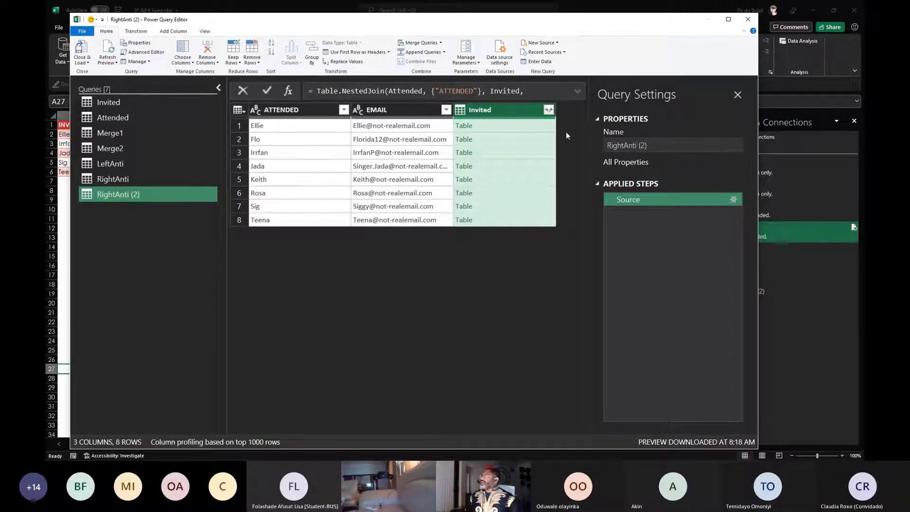
- Expand the Invited column of the left outer result into INVITED and ADDRESS, and widen the data preview to fit all columns
left_click(549, 110)
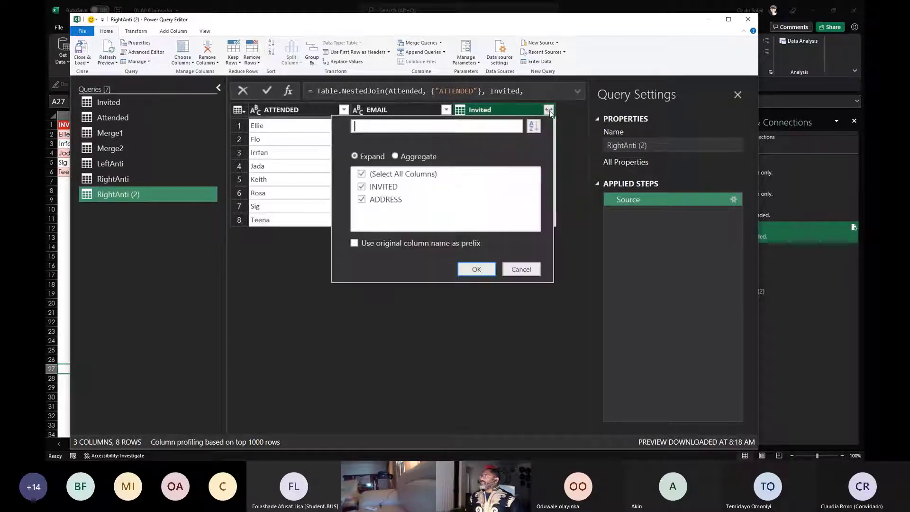
left_click(476, 269)
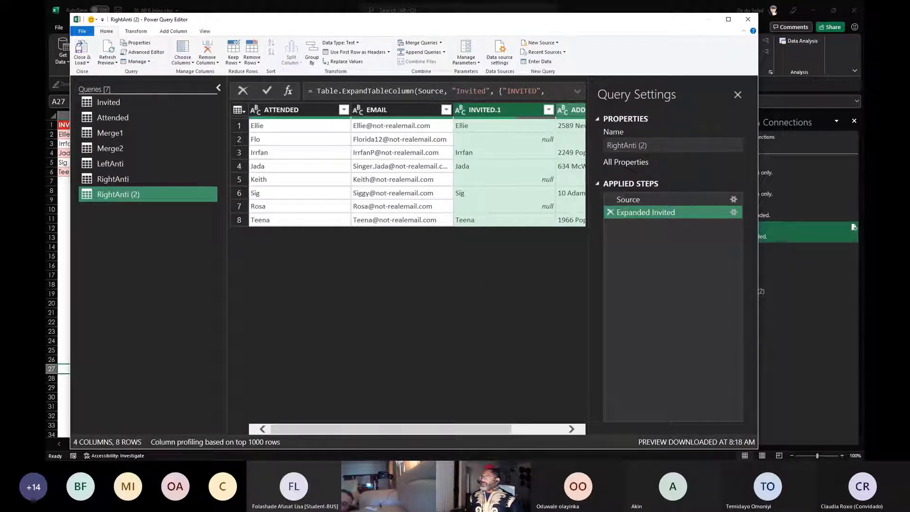
left_click_drag(758, 284, 832, 284)
left_click_drag(227, 293, 145, 289)
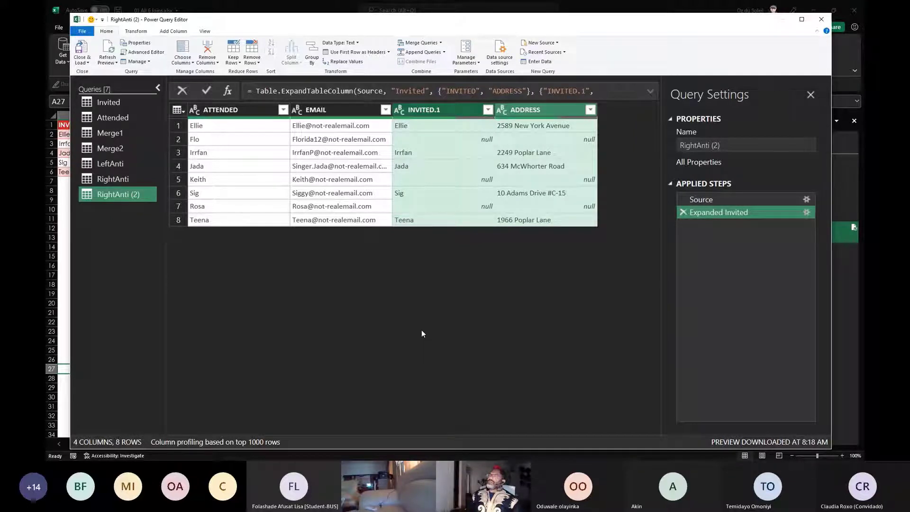
- Check the join kind in the Source step of the RightAnti copy and rename the query LeftOuter
double_click(104, 195)
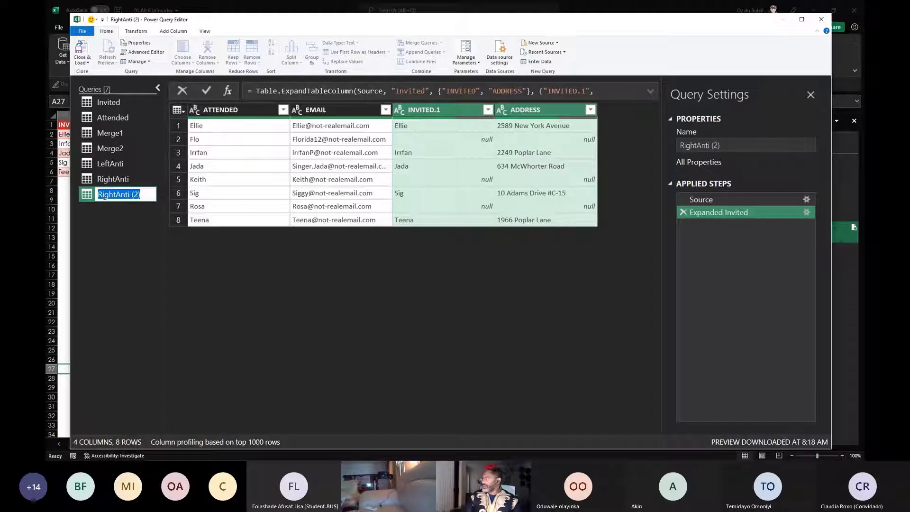
left_click(806, 199)
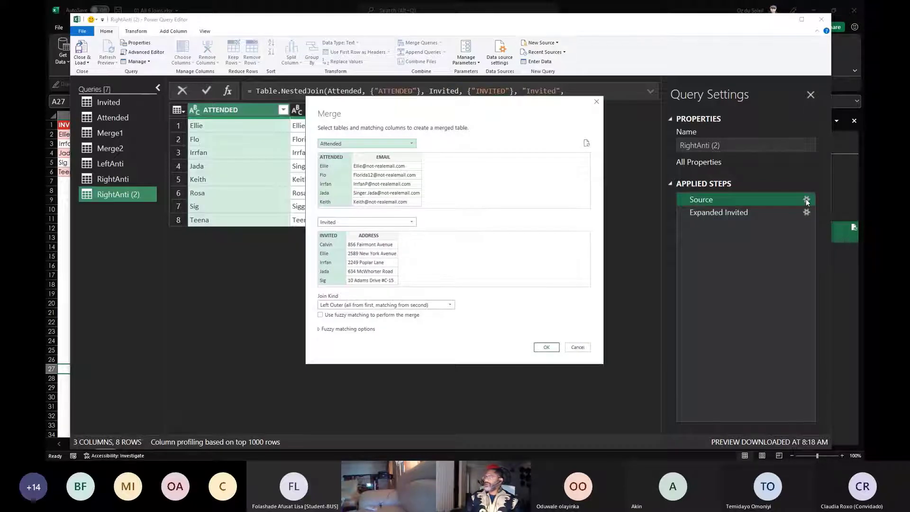
key("Escape")
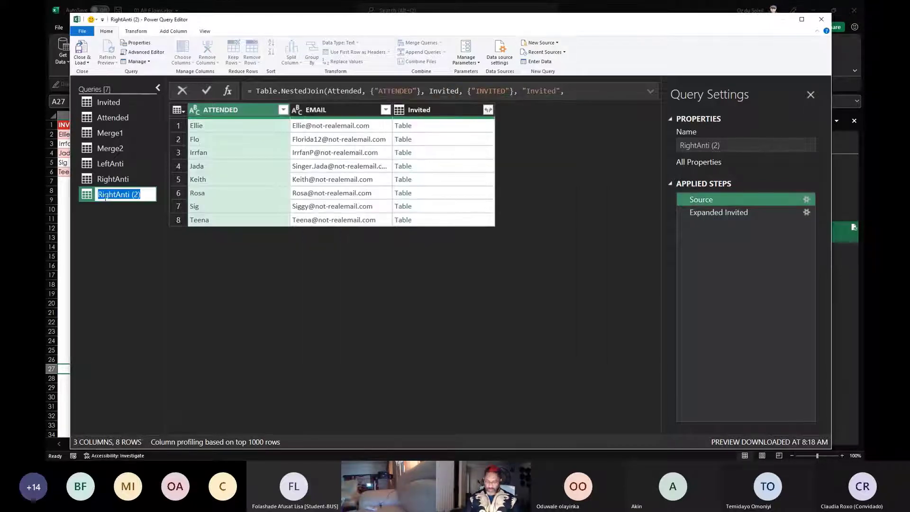
double_click(105, 195)
type("LeftOuter")
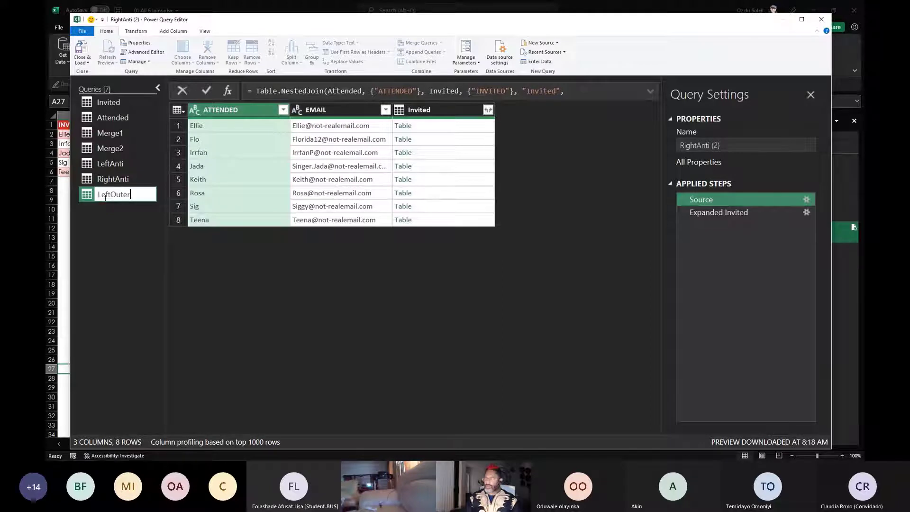
key("Return")
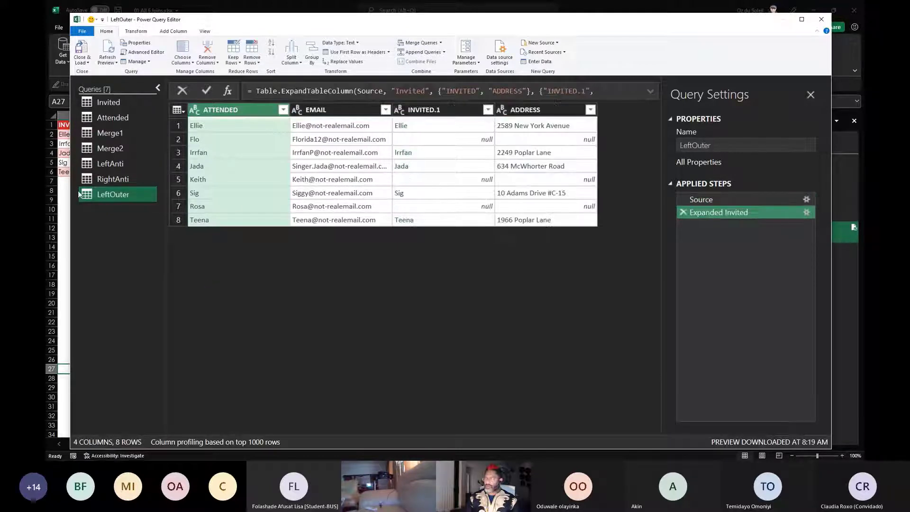
- Duplicate the LeftOuter query and rename the copy RightOuter
right_click(107, 195)
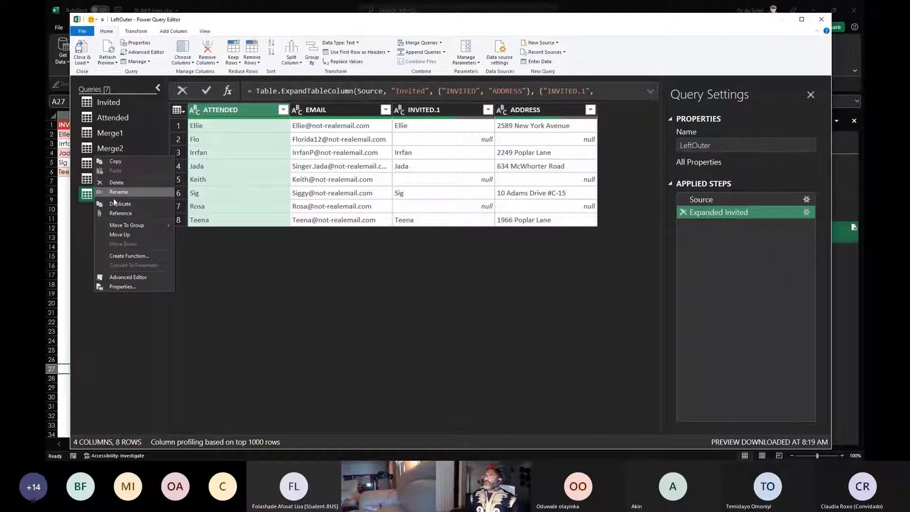
left_click(113, 203)
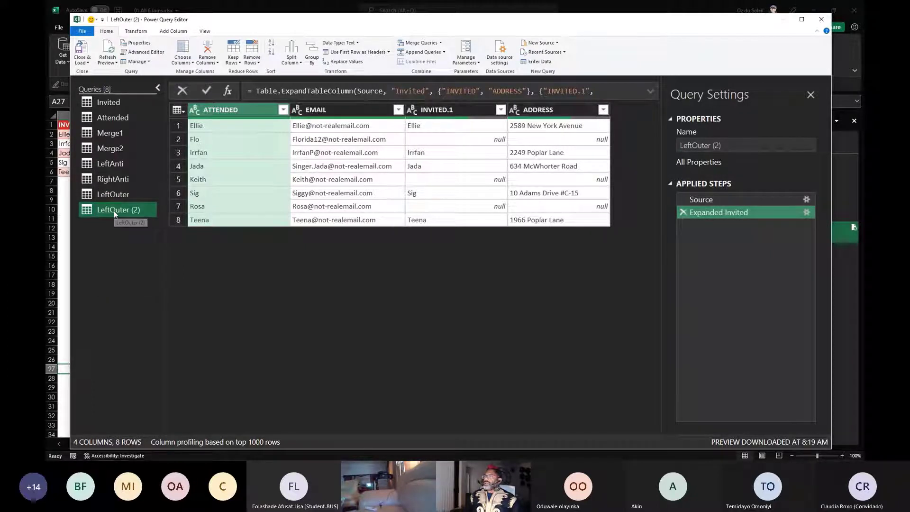
double_click(114, 210)
type("Righ")
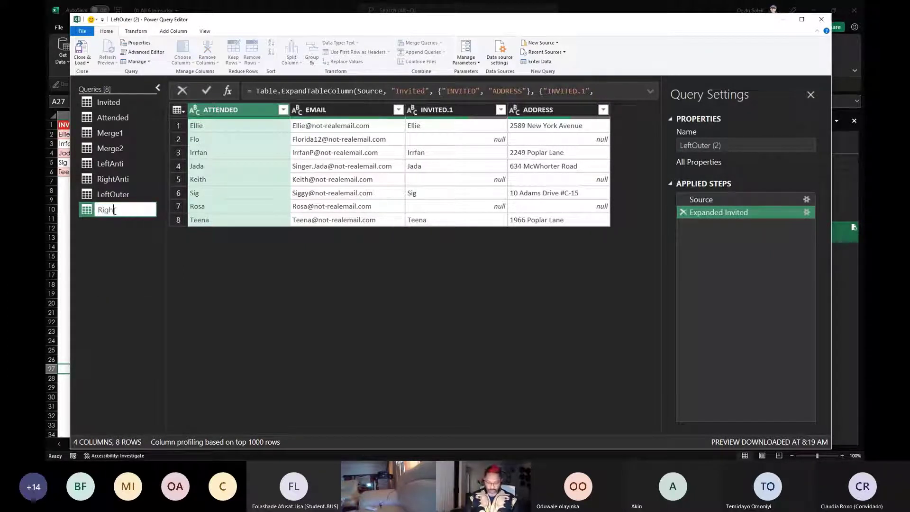
type("tOuter")
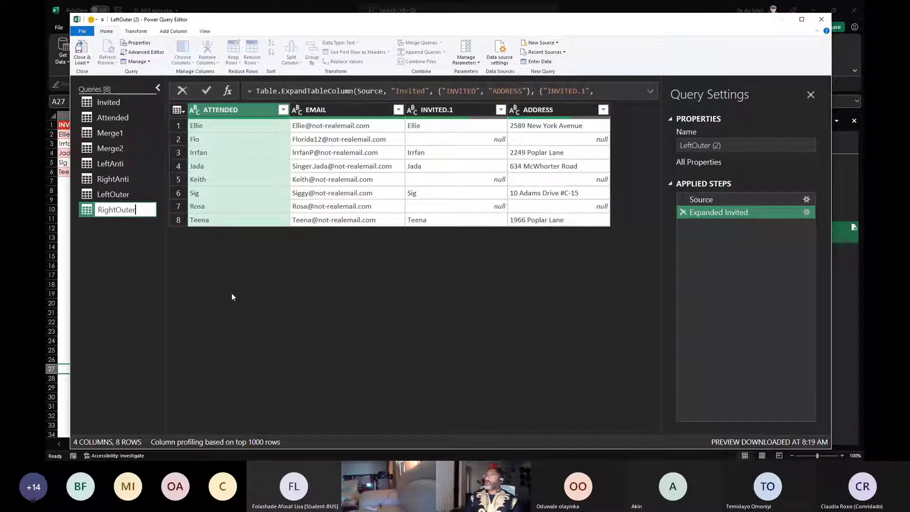
key("Return")
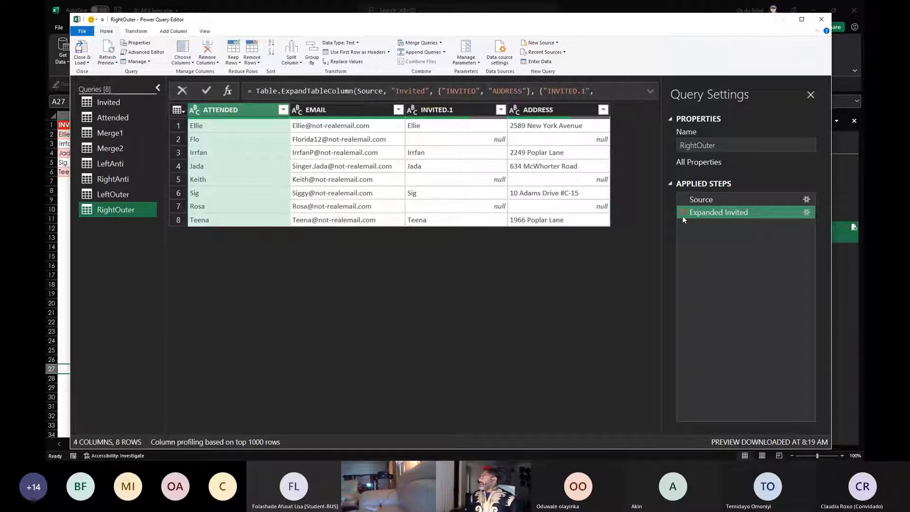
- Delete the Expanded Invited step from RightOuter and set its Source join kind to Right Outer (all from second, matching from first)
left_click(682, 212)
left_click(805, 200)
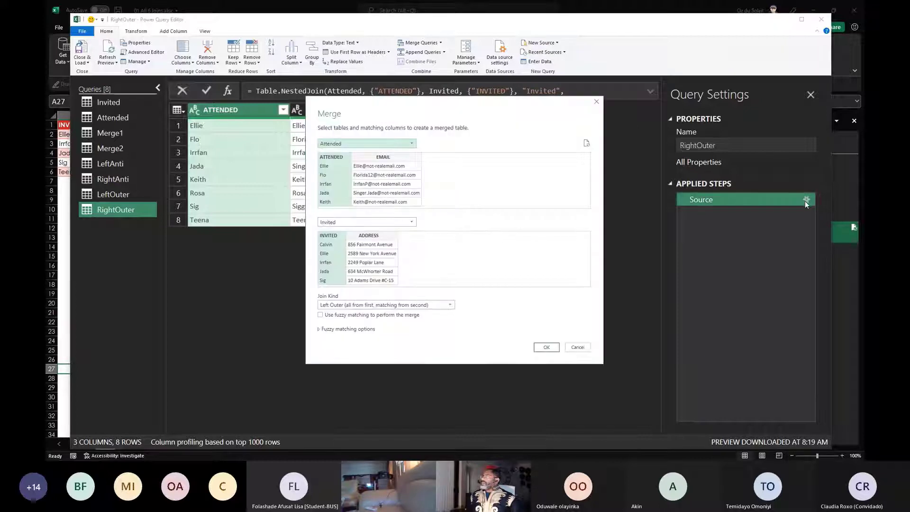
left_click(407, 306)
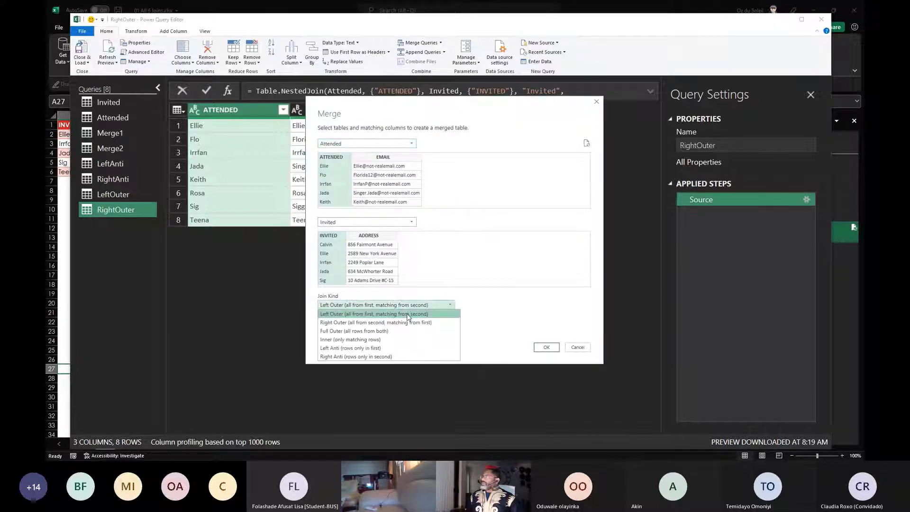
left_click(408, 323)
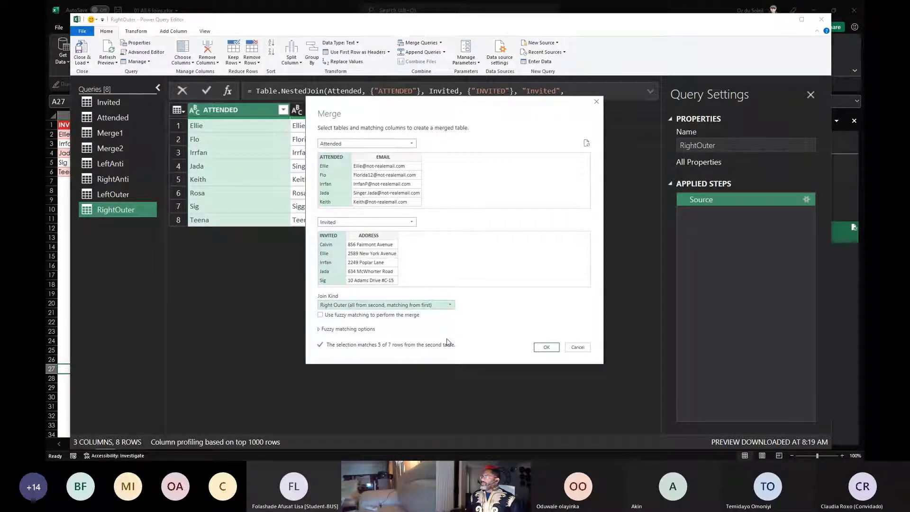
left_click(546, 348)
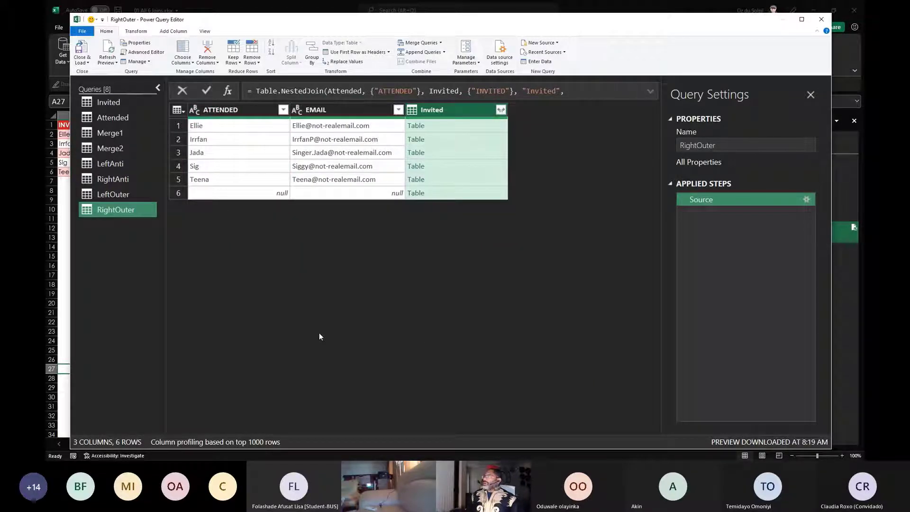
- Expand the Invited column of RightOuter into INVITED and ADDRESS, and load the new queries to worksheets
left_click(502, 111)
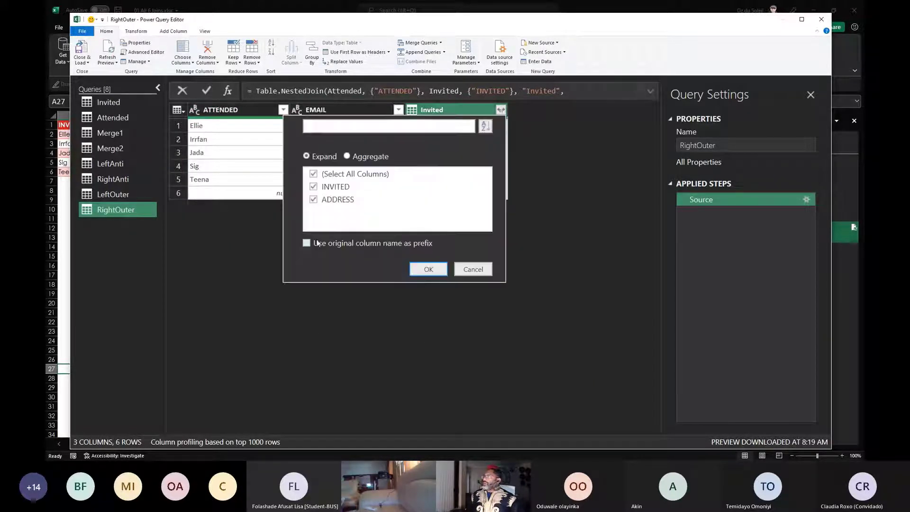
left_click(418, 270)
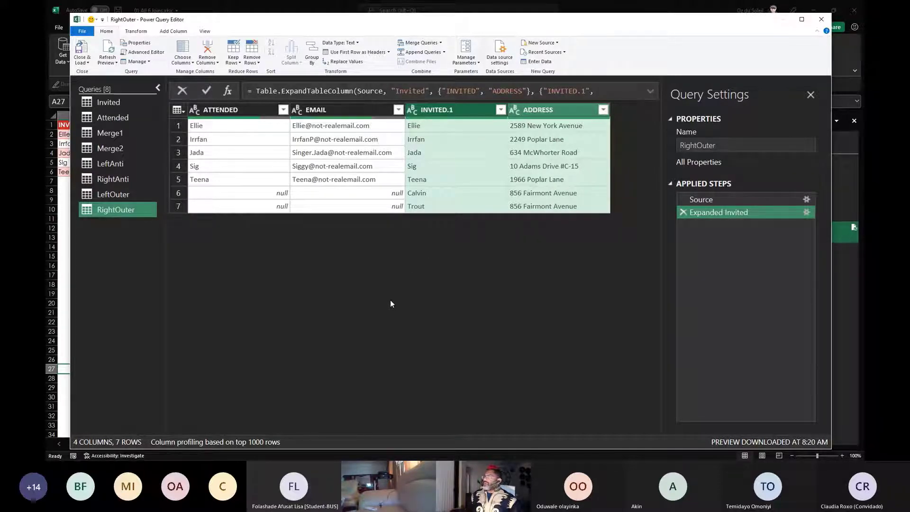
left_click(81, 48)
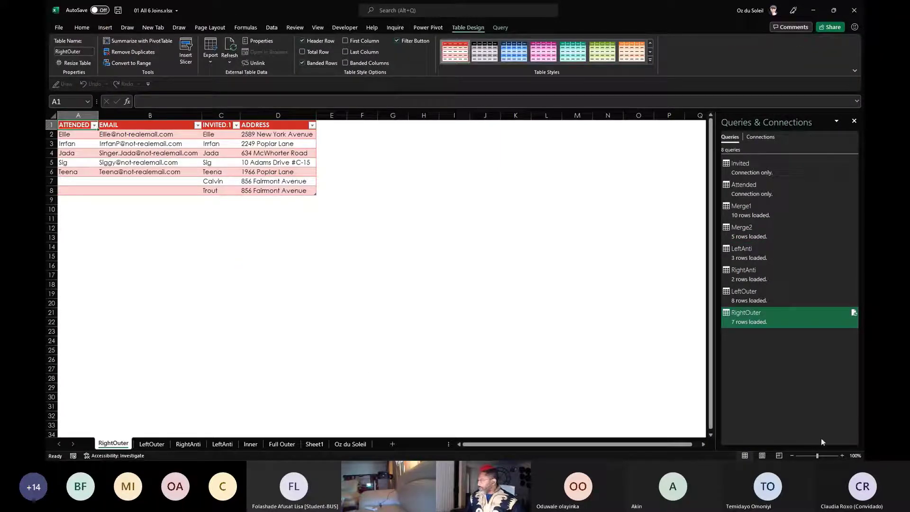
left_click(843, 456)
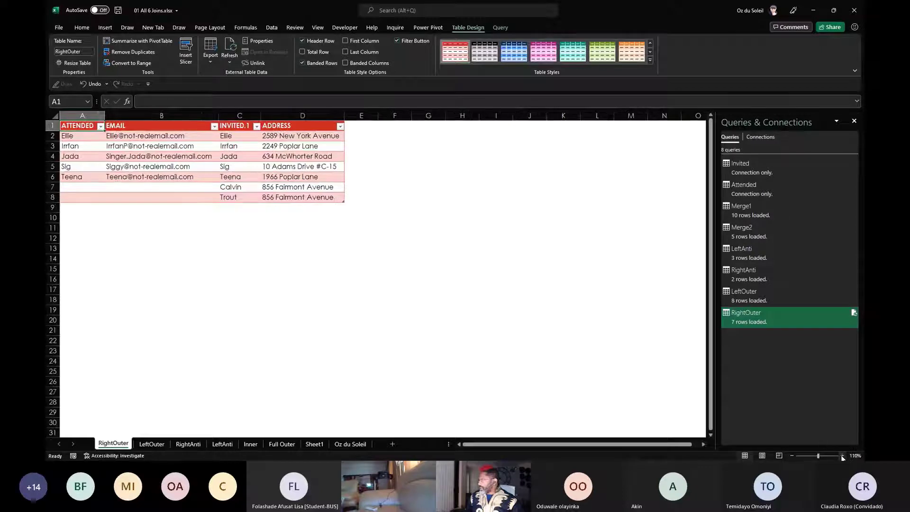
left_click(843, 455)
left_click(843, 456)
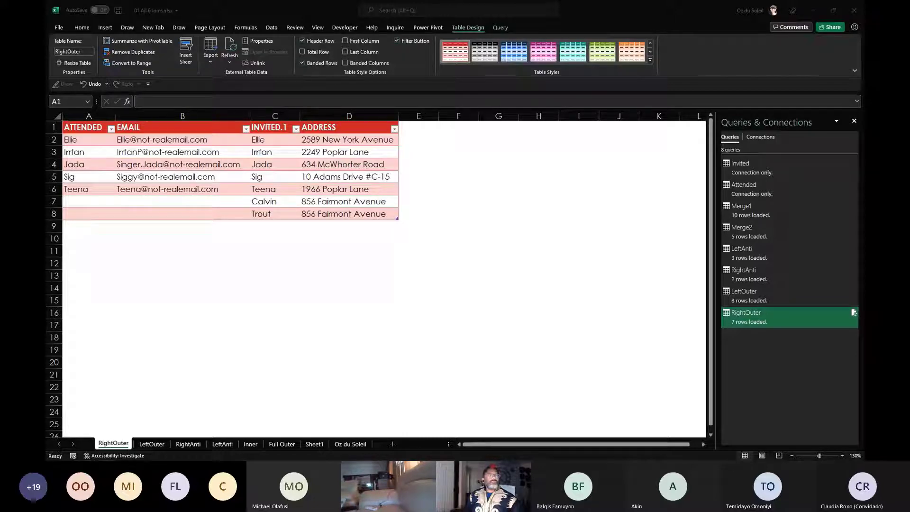
- Close the 01 All 6 Joins workbook without saving and maximize the 02 XLOOKUP vs Outer Join workbook
key("alt+Tab")
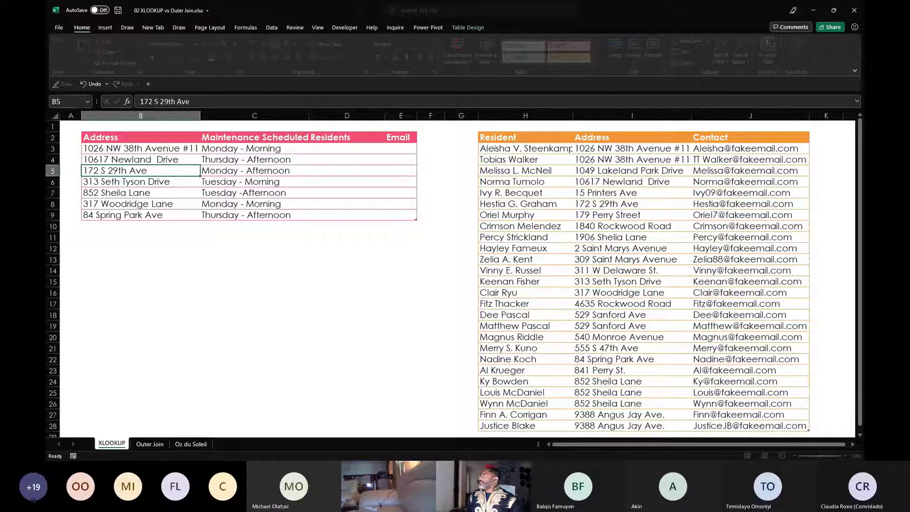
left_click(833, 11)
left_click(854, 10)
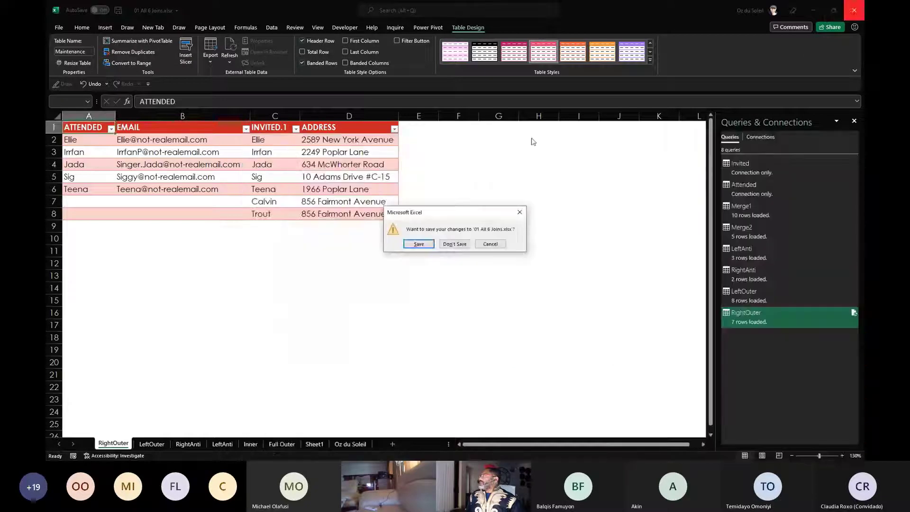
left_click(456, 244)
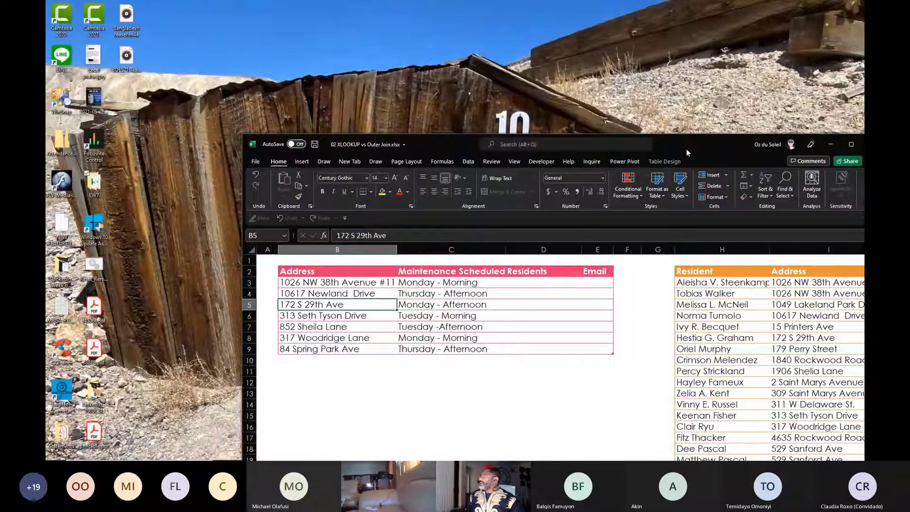
left_click_drag(687, 148, 555, 107)
double_click(556, 106)
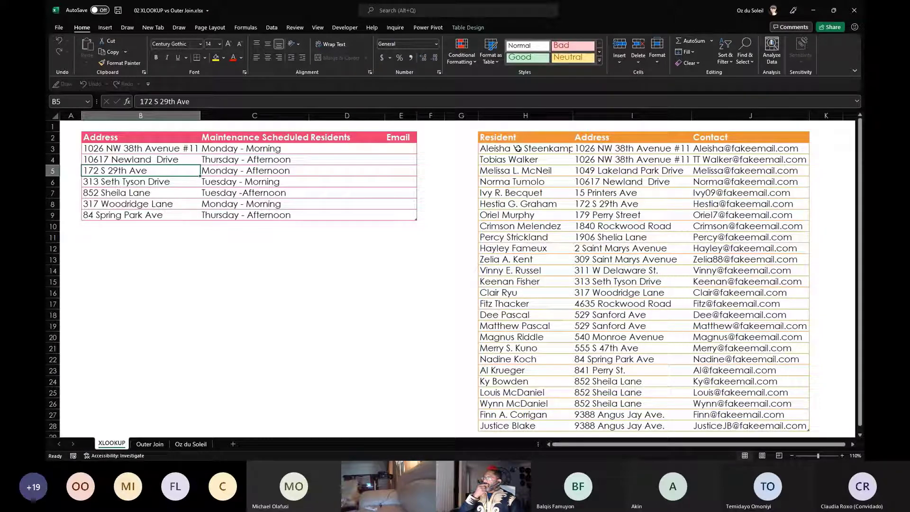
- Widen the Resident column to fit its names and select the first two entries of the Residents table's Address column
left_click_drag(575, 115, 579, 115)
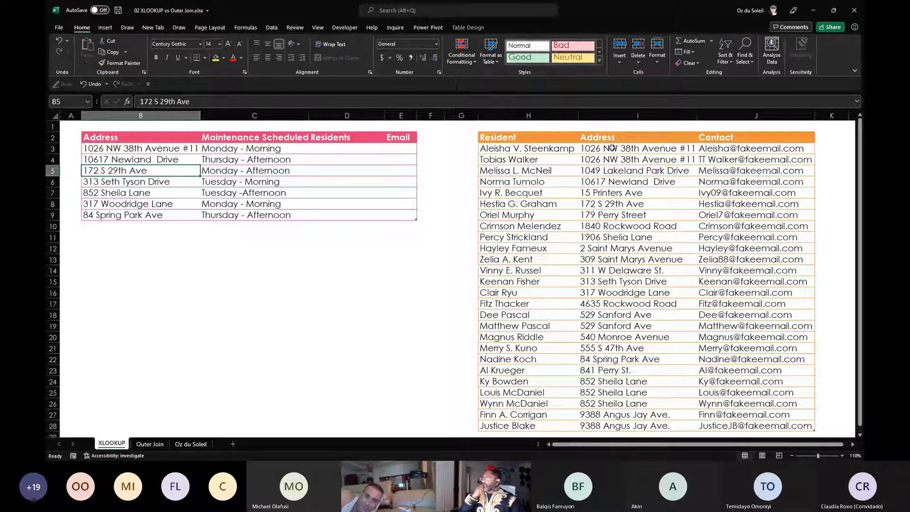
left_click_drag(613, 149, 613, 160)
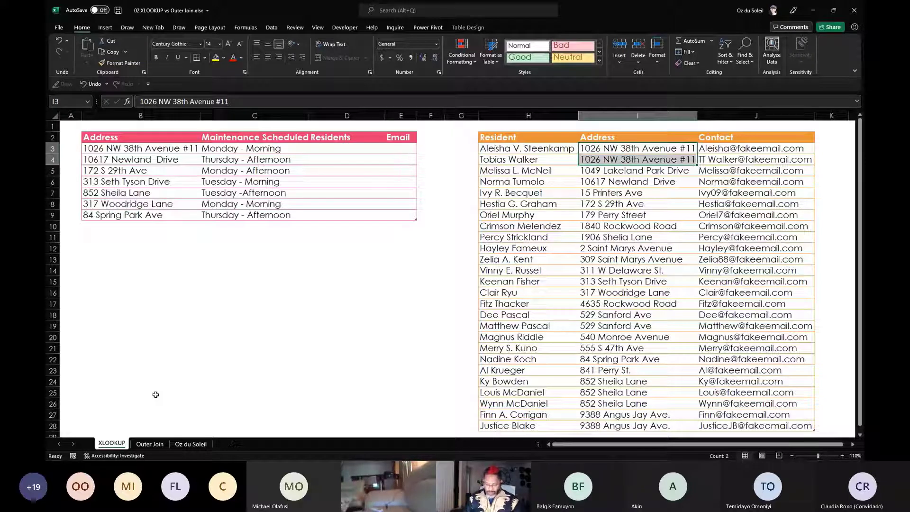
key("Left")
key("Left")
key("Left")
key("Left")
key("Left")
type("=xl")
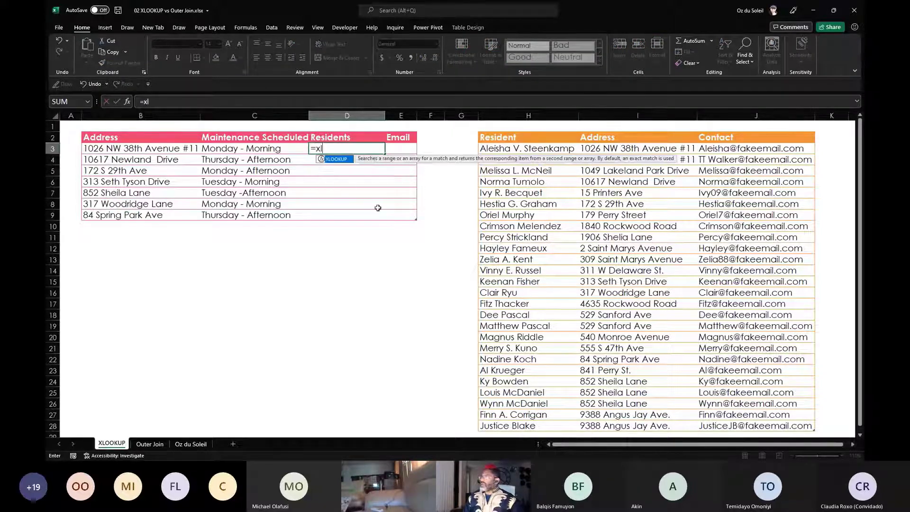
double_click(339, 160)
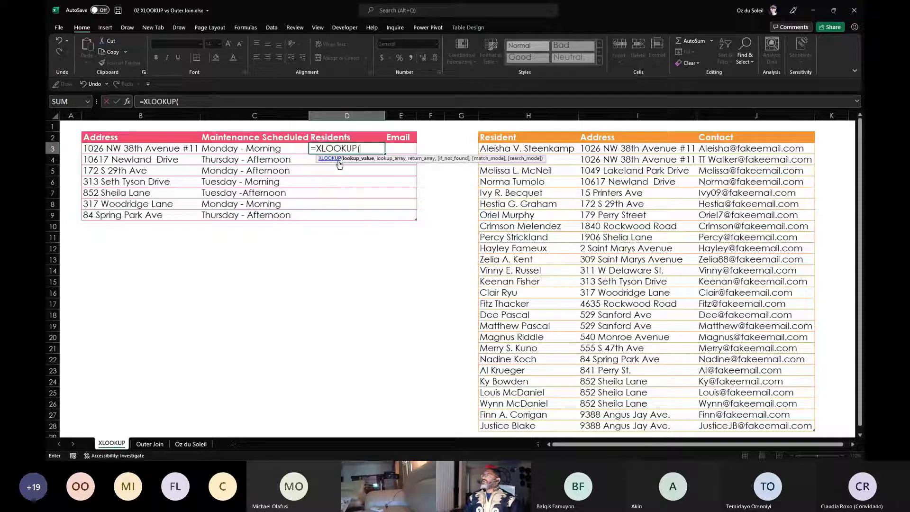
left_click(157, 149)
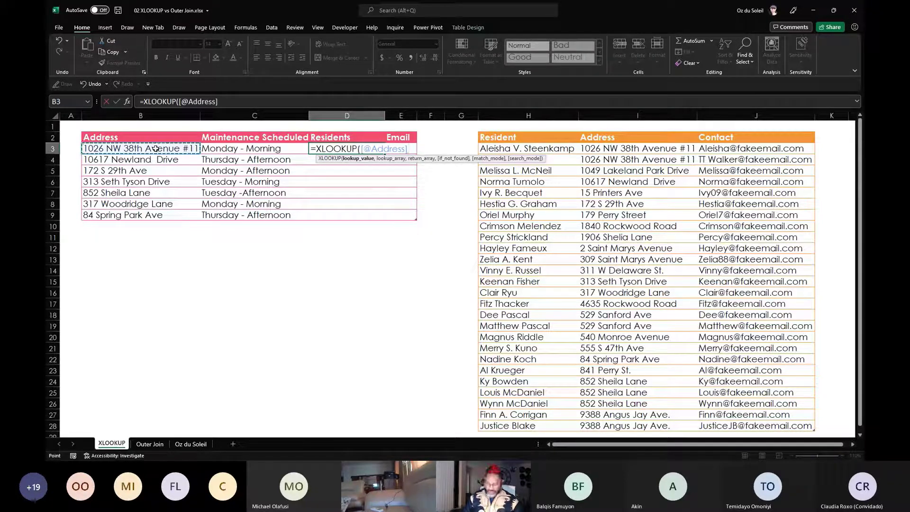
type(",")
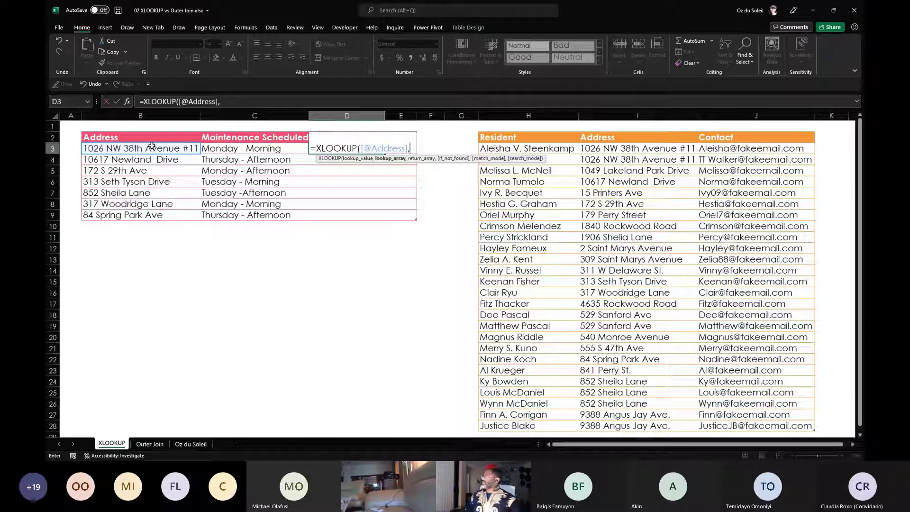
left_click(611, 131)
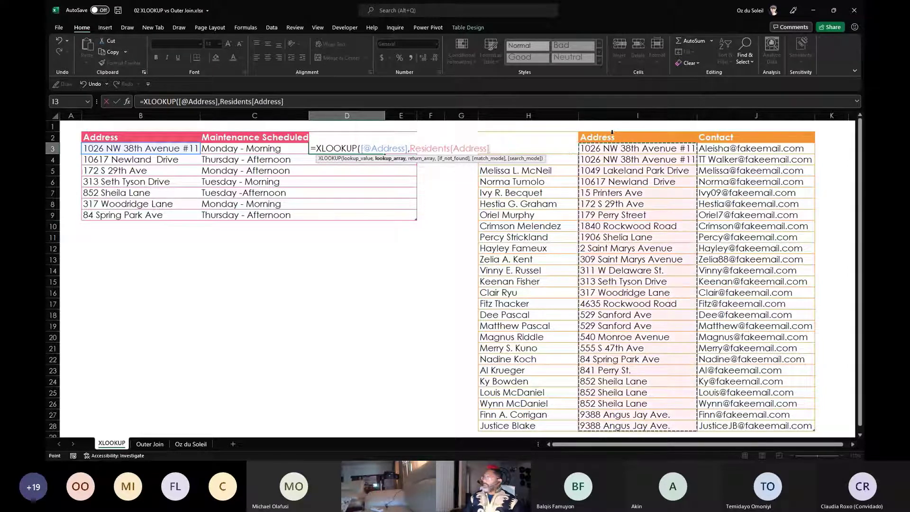
type(",")
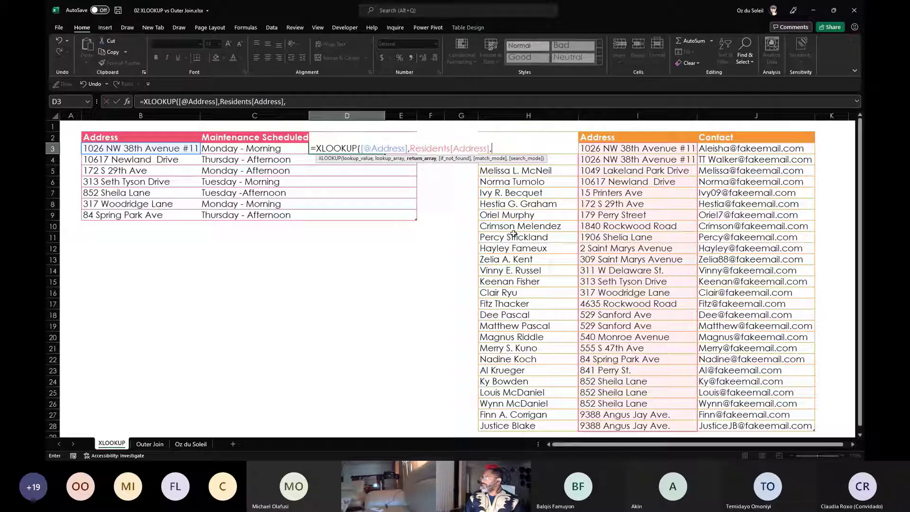
scroll(558, 245, "down", 4)
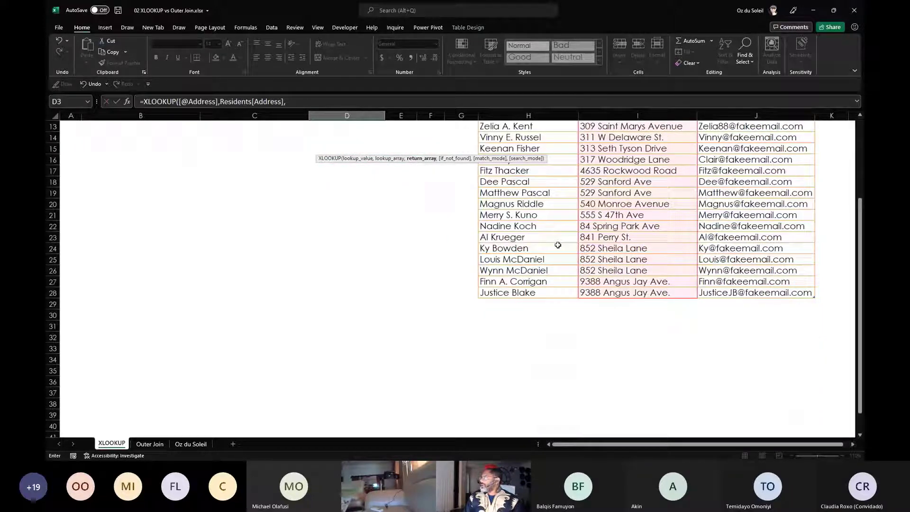
scroll(558, 245, "up", 4)
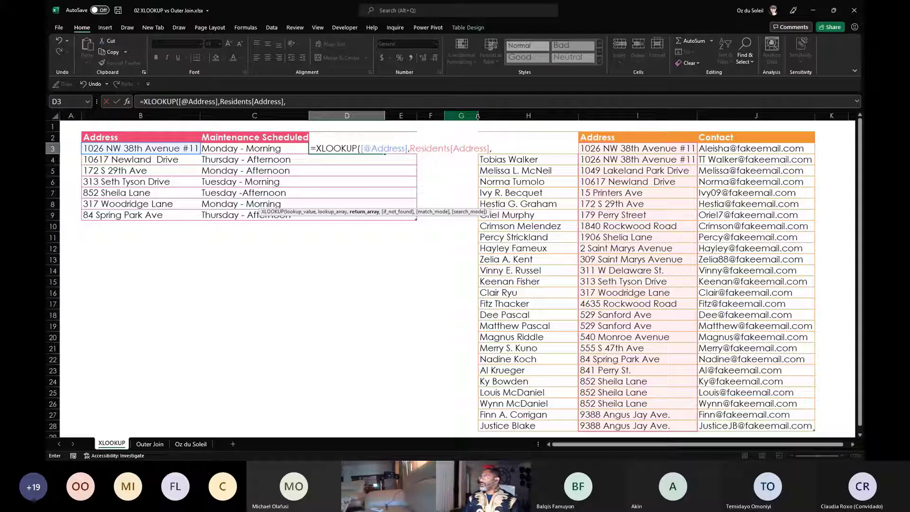
key("Escape")
left_click_drag(478, 116, 594, 116)
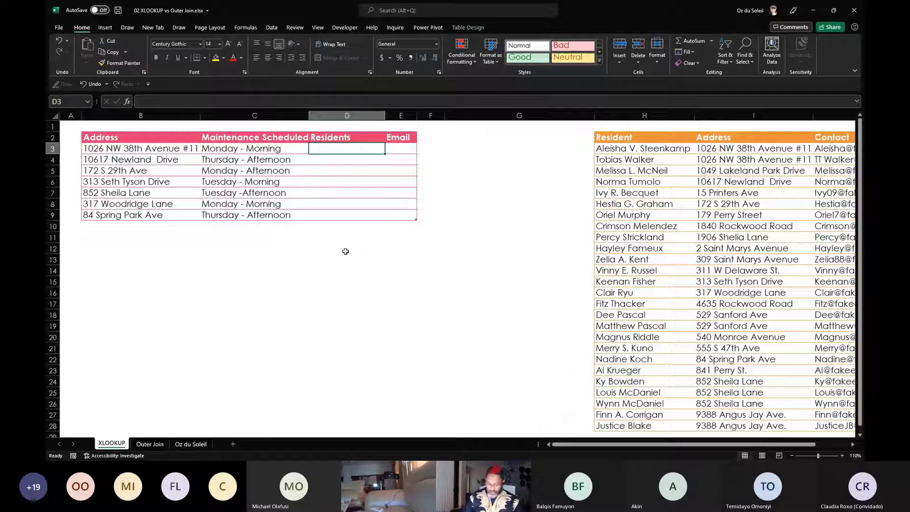
type("=xl")
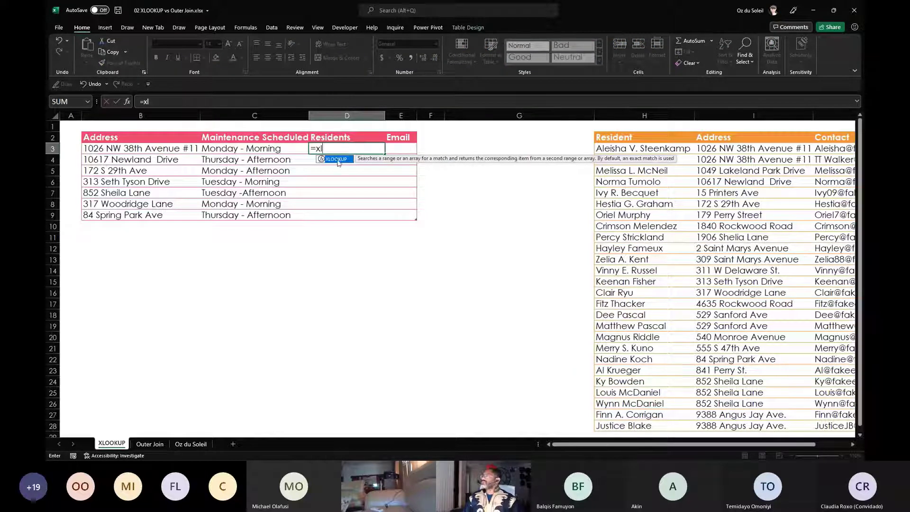
double_click(337, 160)
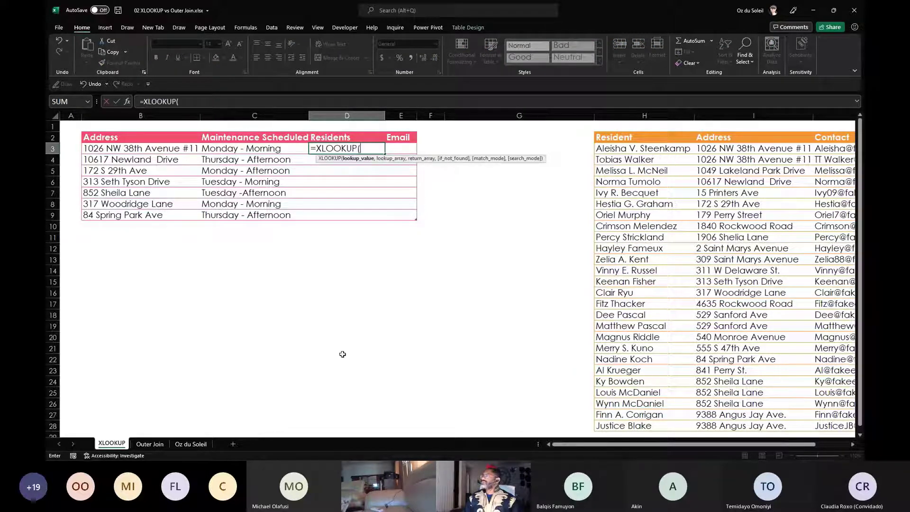
left_click(164, 148)
type(",")
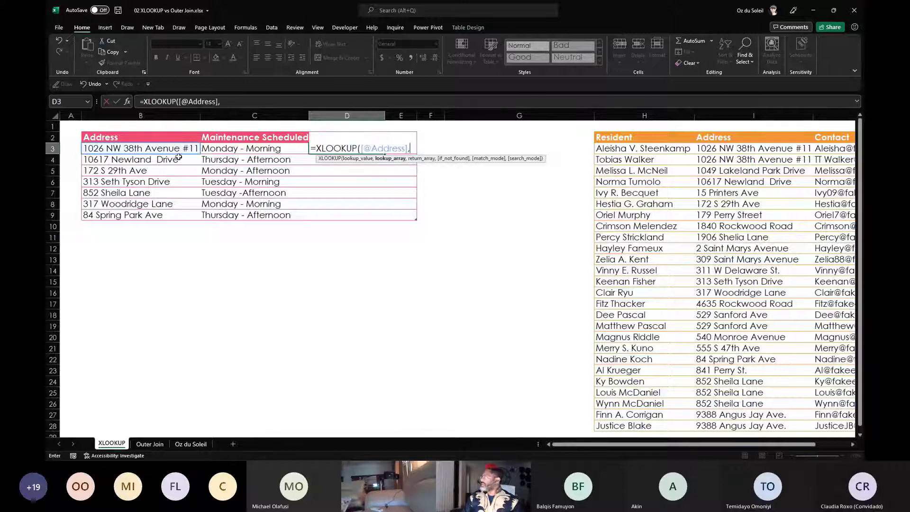
left_click(718, 130)
type(",")
left_click(662, 131)
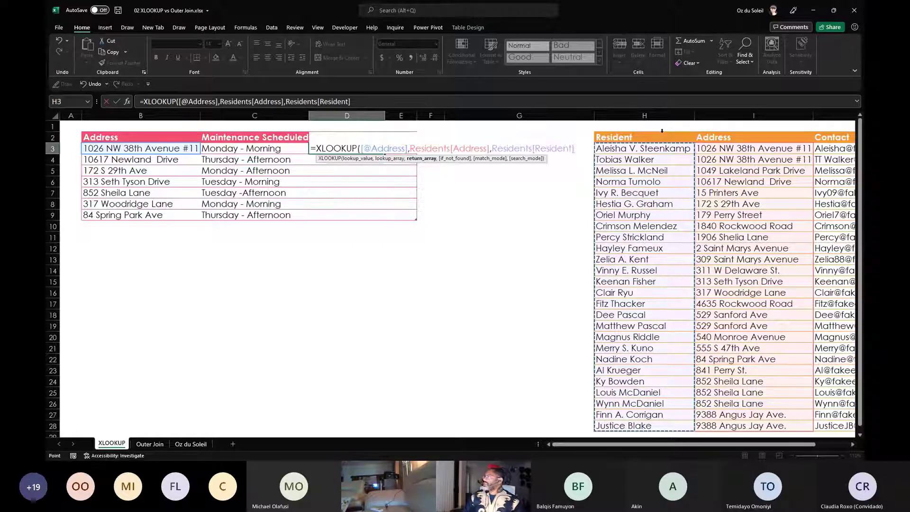
key("Return")
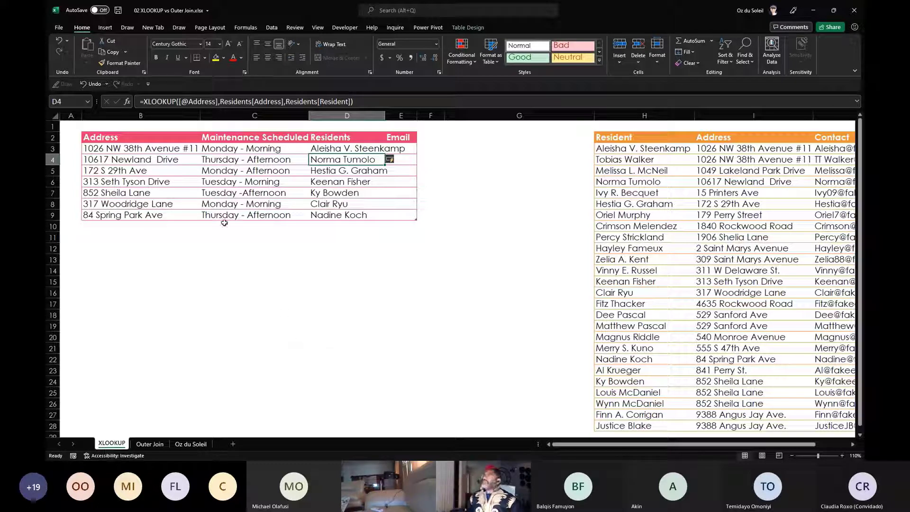
- Show the workbook's queries and connections and preview the Addresses and Residents queries
left_click(271, 29)
left_click(238, 43)
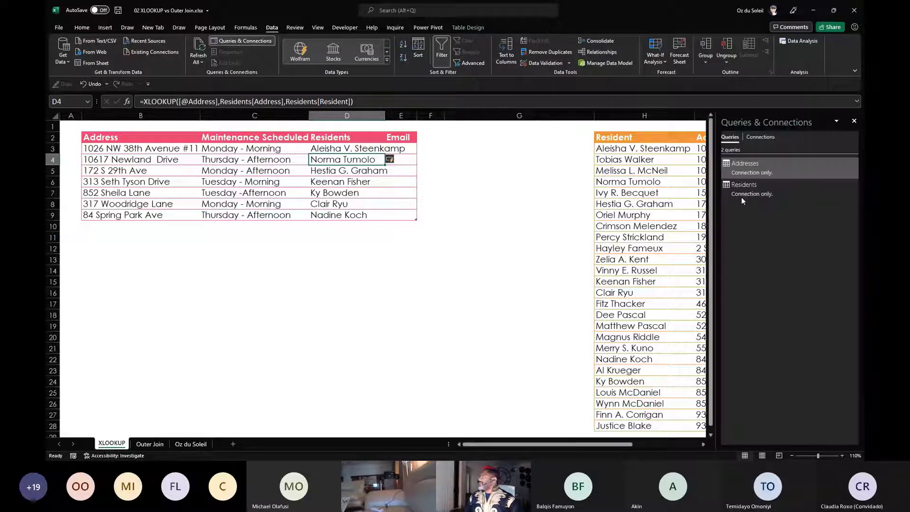
mouse_move(774, 166)
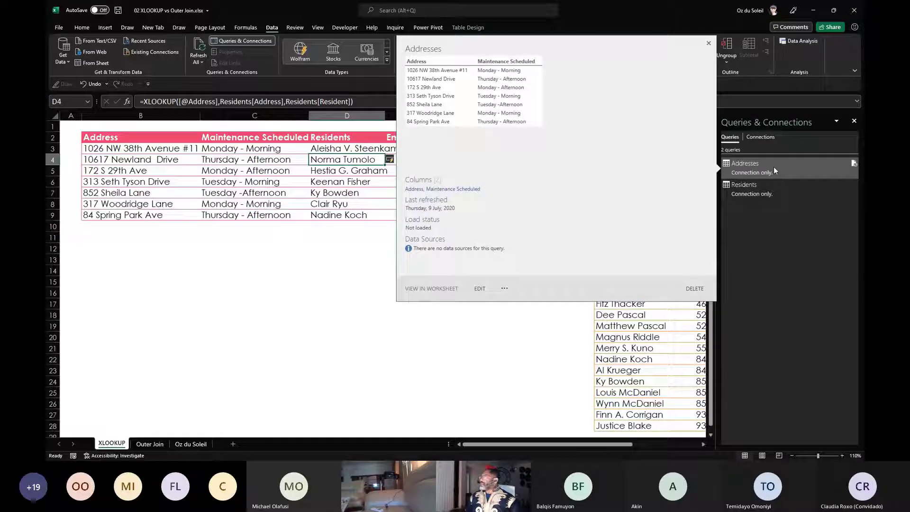
mouse_move(781, 194)
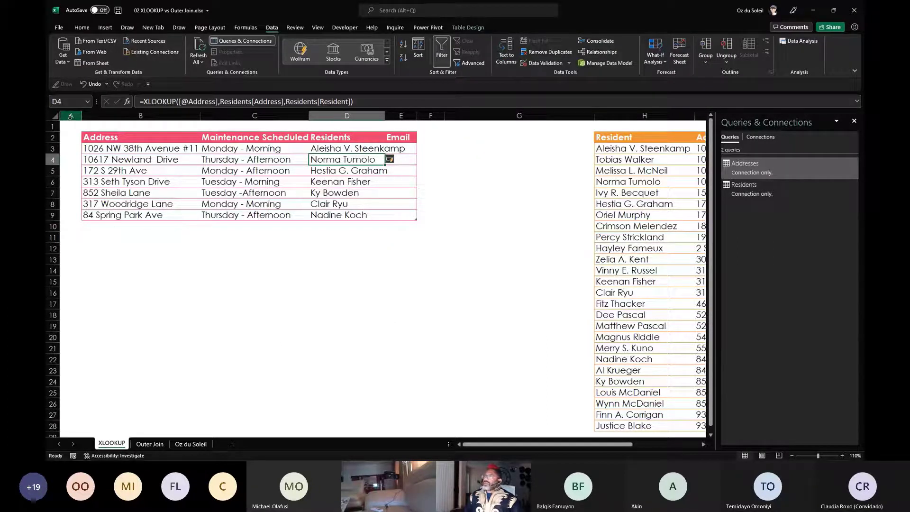
- Merge the Addresses query with the Residents query on their Address columns, using a Left Outer join
left_click(64, 60)
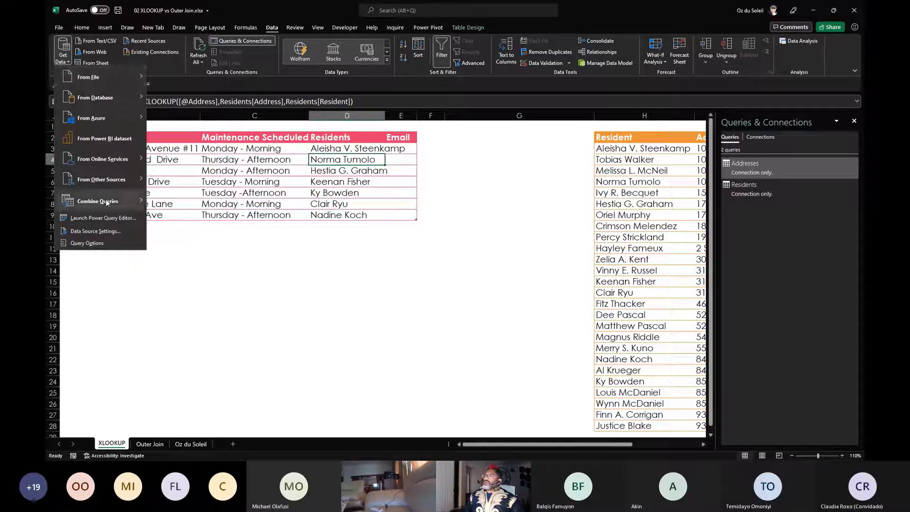
mouse_move(106, 202)
left_click(167, 202)
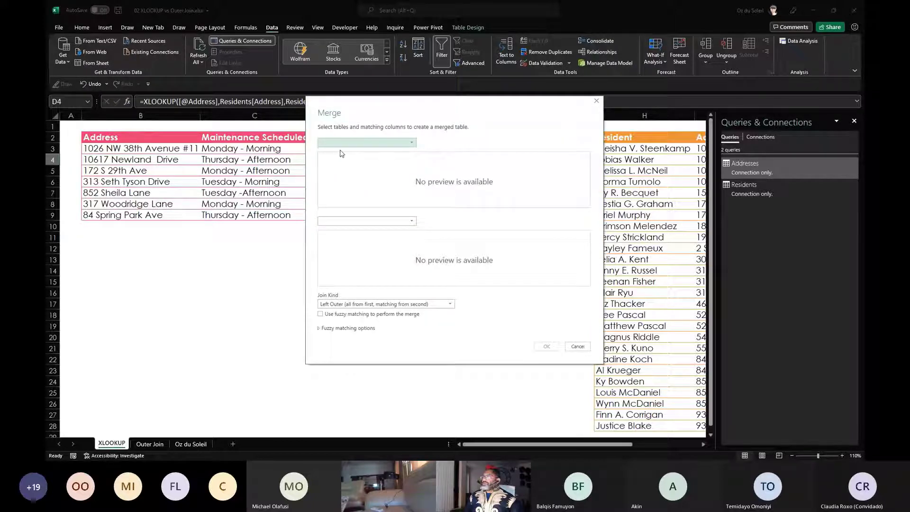
left_click(341, 143)
left_click(338, 153)
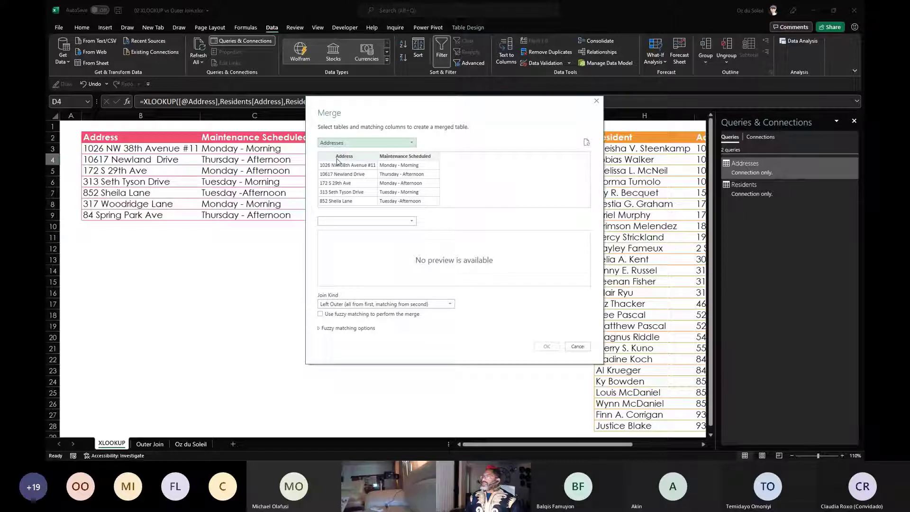
left_click(338, 161)
left_click(369, 221)
left_click(371, 241)
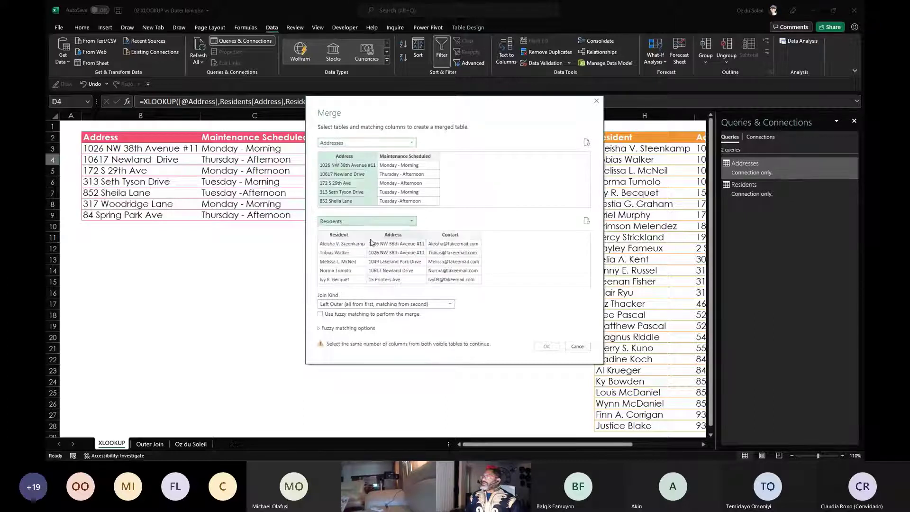
left_click(393, 235)
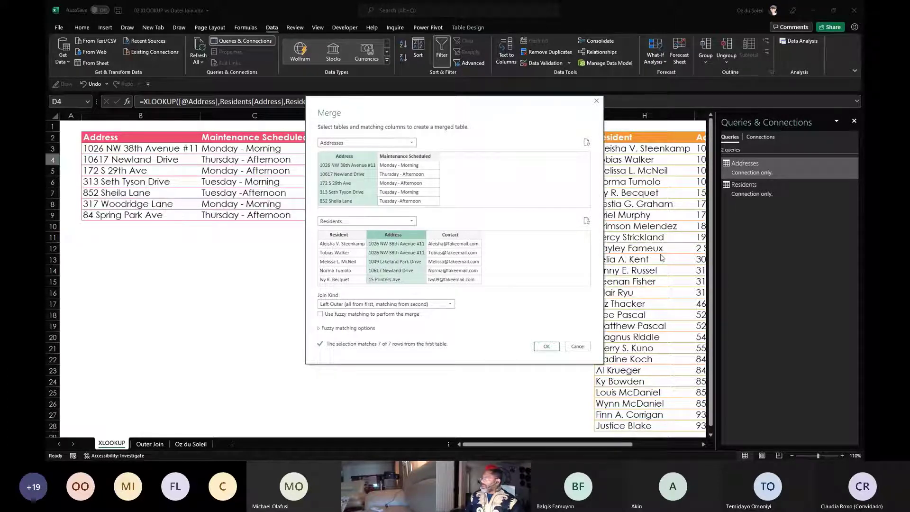
left_click(546, 348)
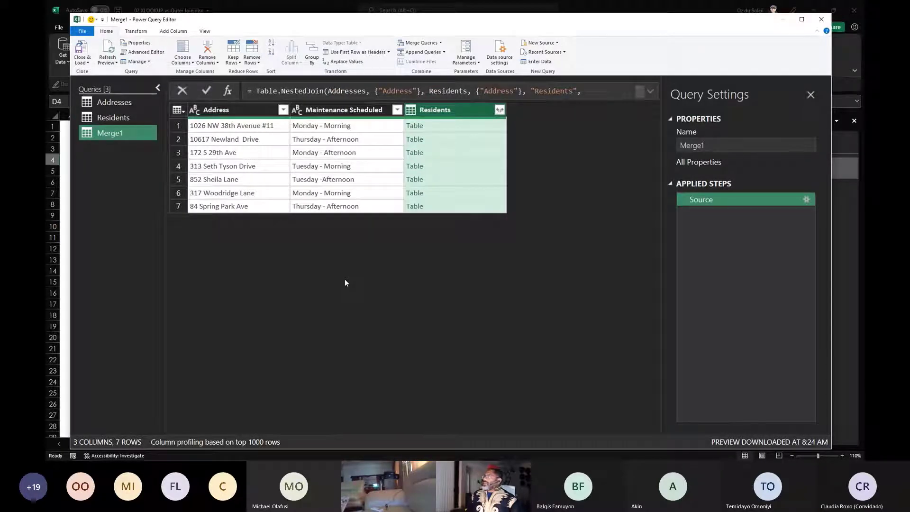
- Expand the merged Residents column into Resident, Address and Contact without the original column name as prefix
left_click(500, 110)
left_click(320, 244)
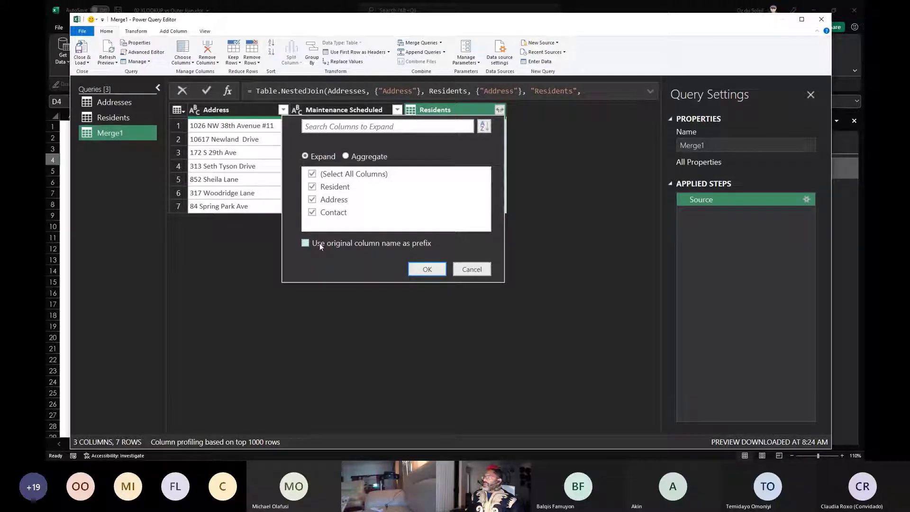
left_click(428, 269)
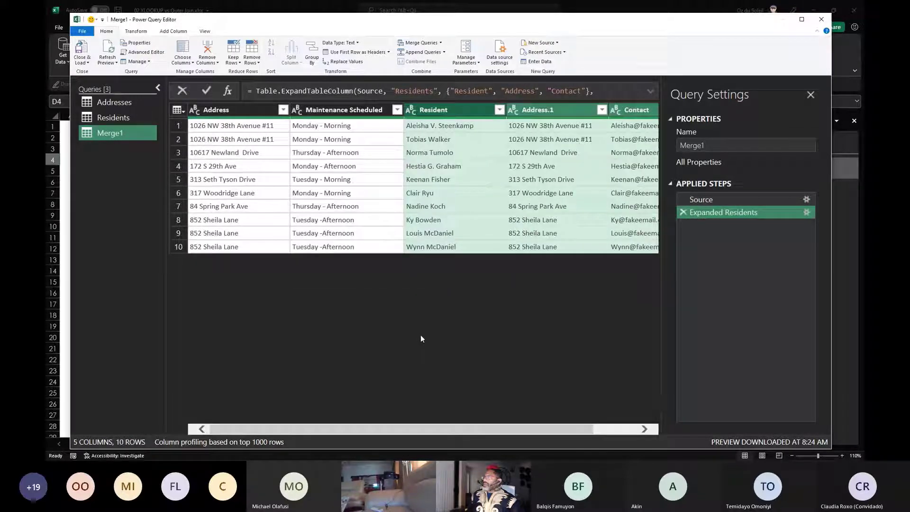
- Compare the Source and Expanded Residents steps of the merged query, and load the query to a worksheet
left_click(730, 202)
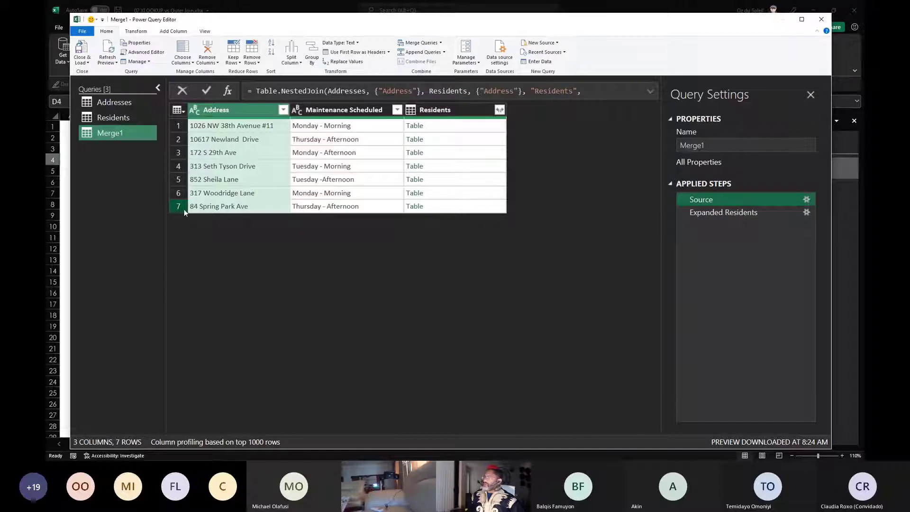
left_click(712, 213)
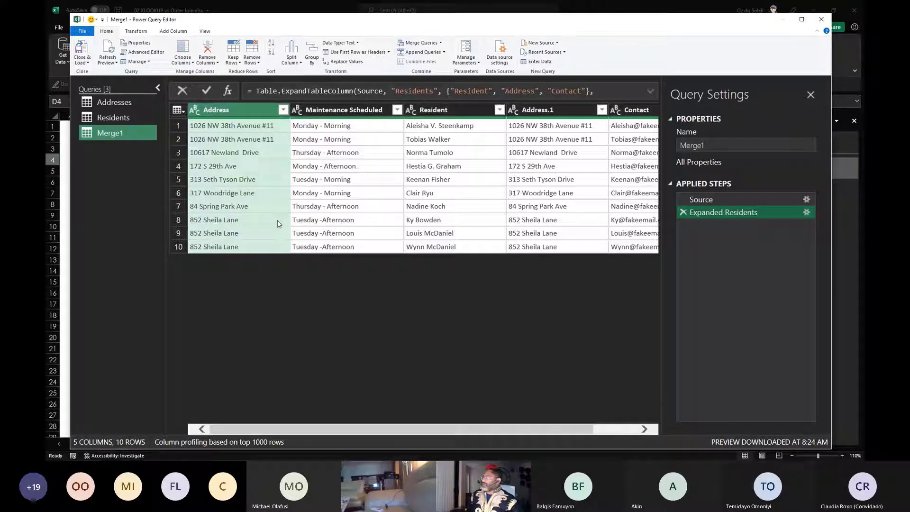
left_click_drag(427, 425, 357, 431)
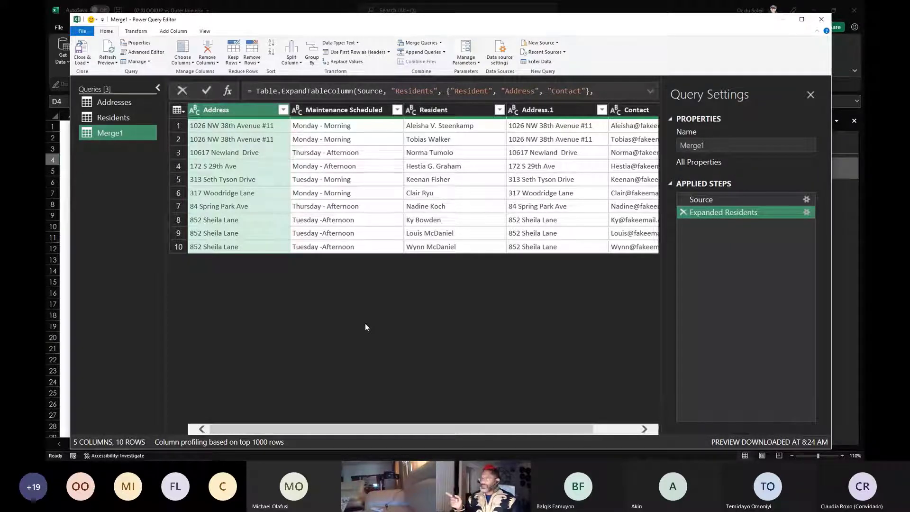
left_click(81, 49)
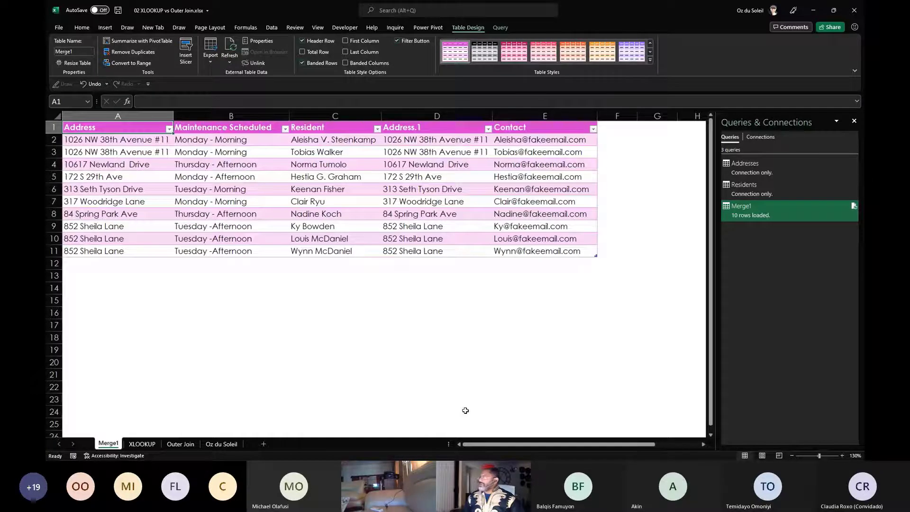
- Reopen the Merge1 query for editing and exclude Address from the columns expanded in its Expanded Residents step
double_click(755, 208)
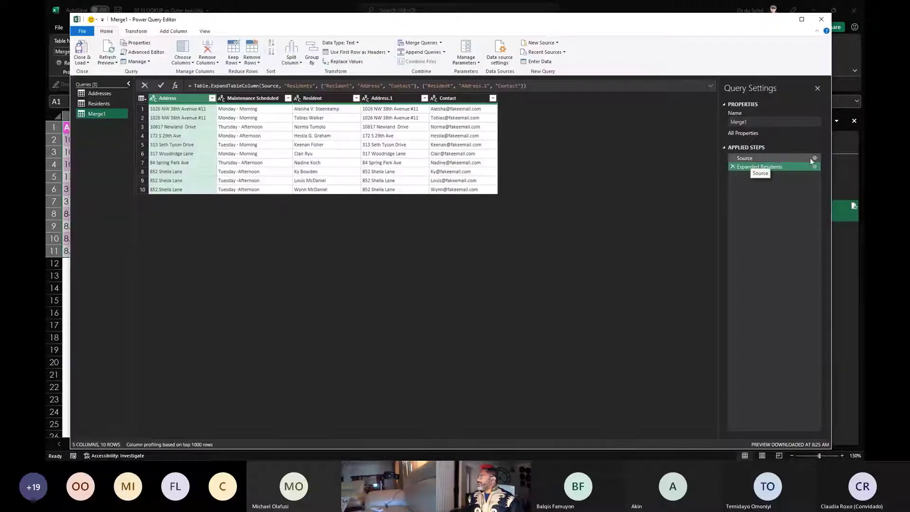
left_click(815, 166)
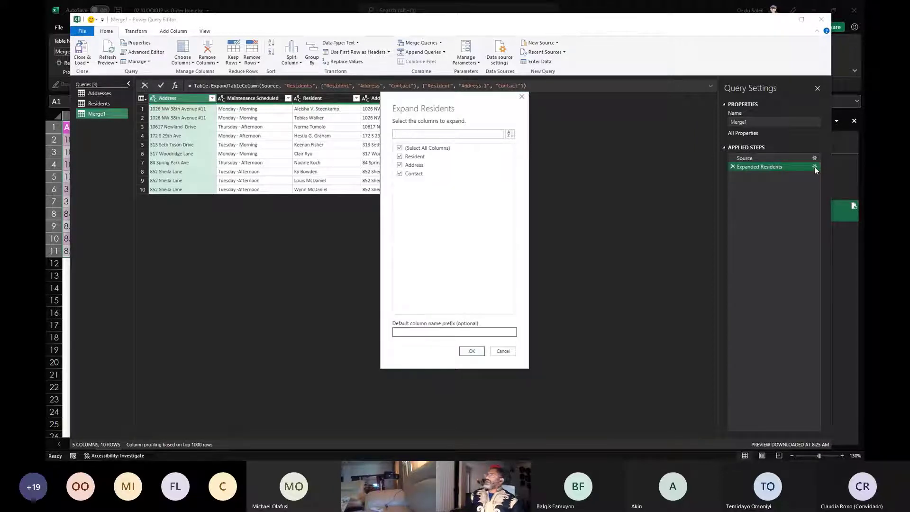
left_click_drag(454, 98, 545, 104)
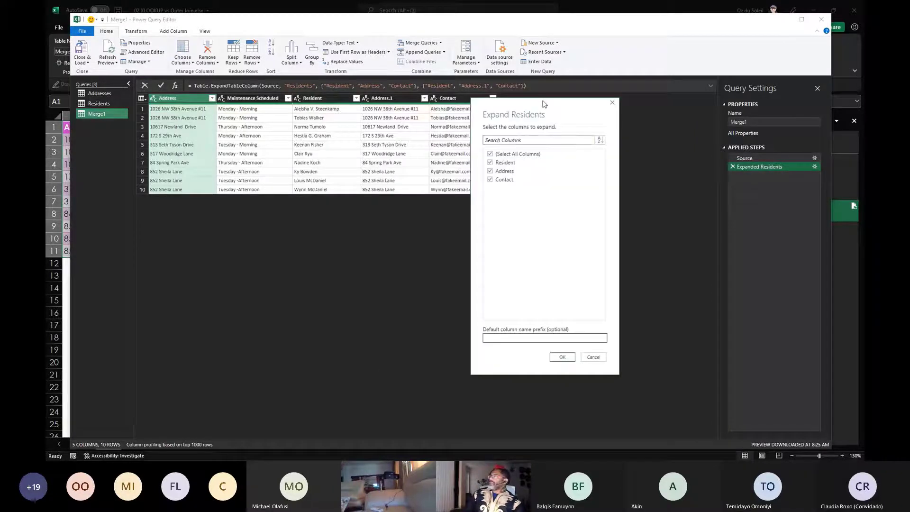
left_click(492, 172)
left_click(562, 357)
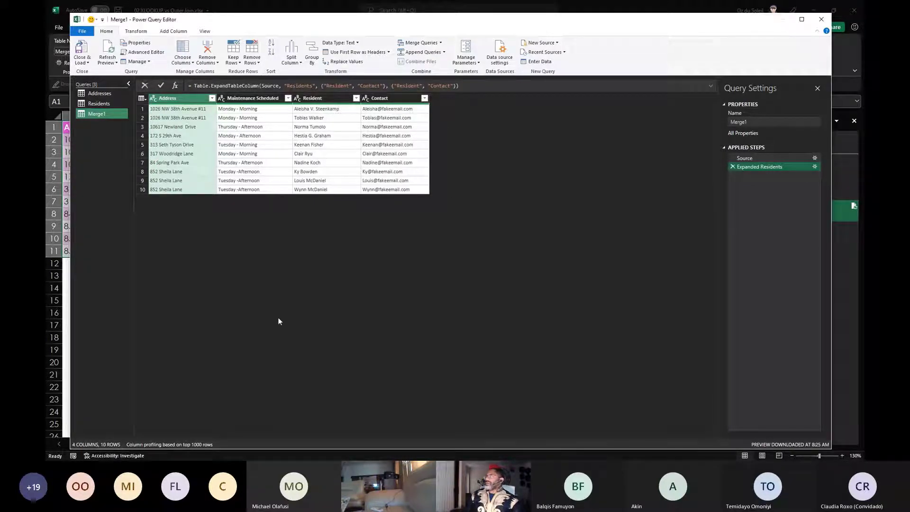
- Load the edited Merge1 query back to its worksheet and close the 02 XLOOKUP vs Outer Join workbook without saving
left_click(82, 44)
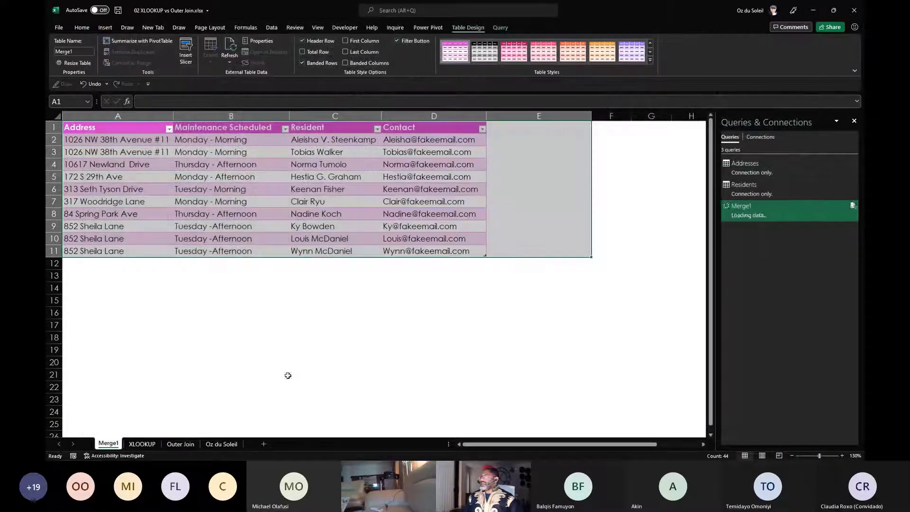
left_click(326, 337)
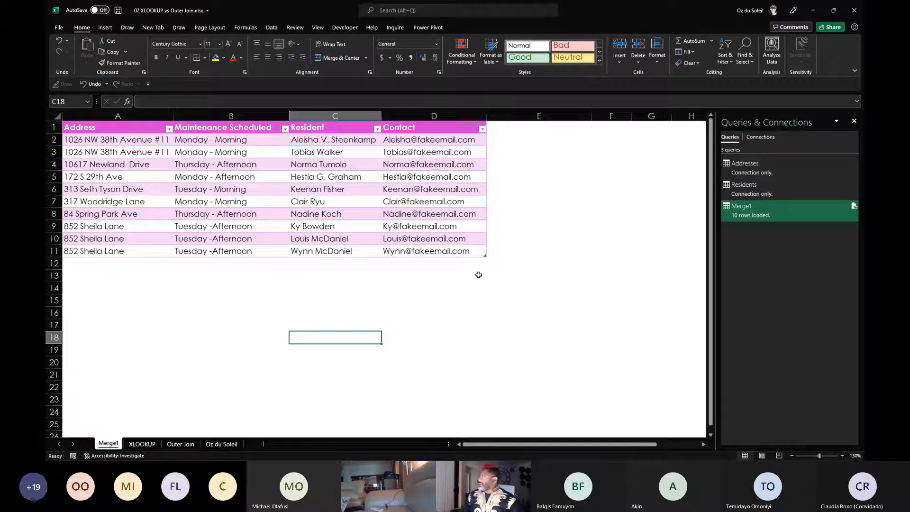
left_click(854, 15)
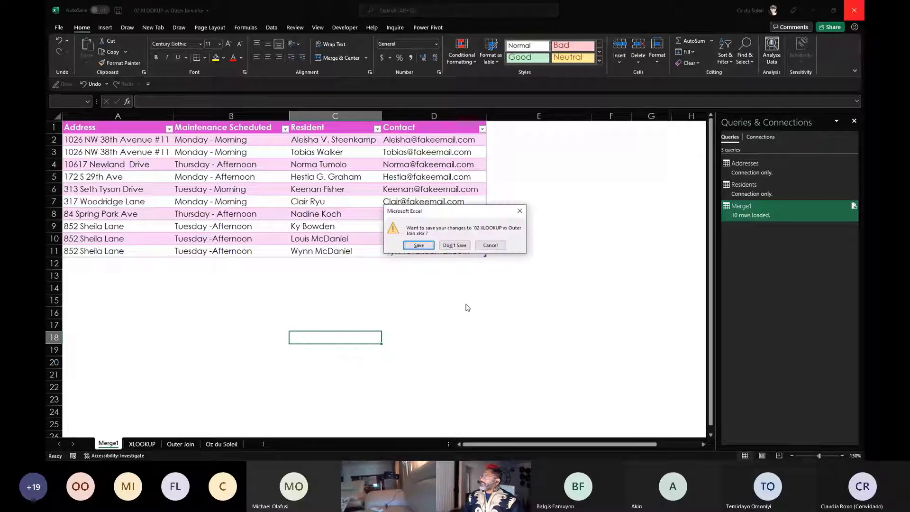
left_click(454, 246)
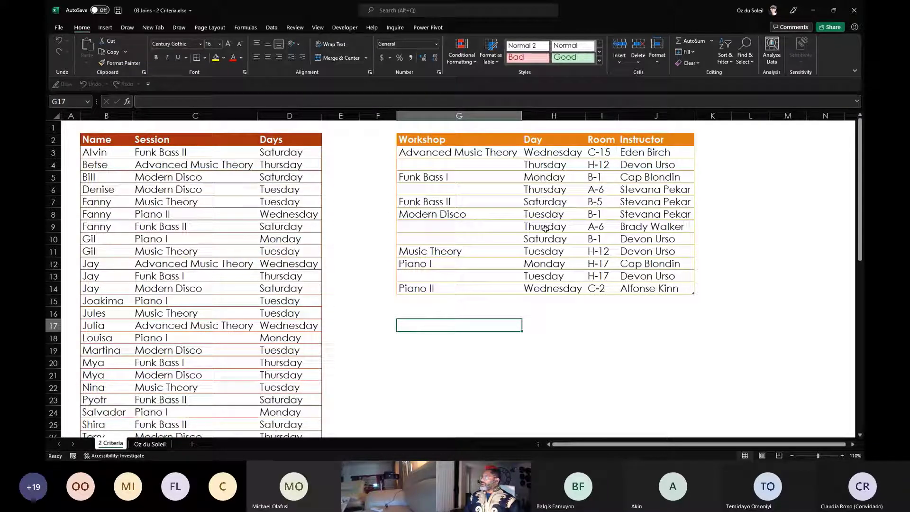
- Highlight Modern Disco with its Tuesday entry in the workshop table, and show the workbook's queries and connections
left_click(458, 216)
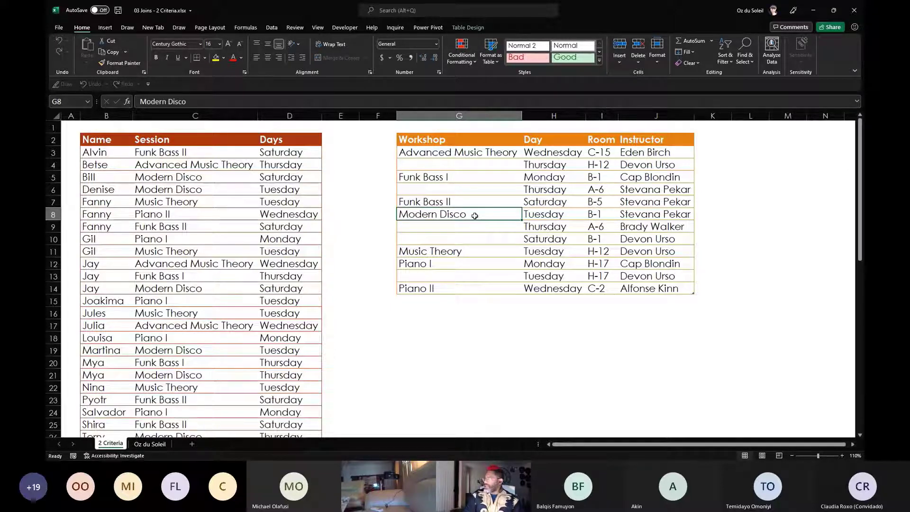
left_click_drag(471, 214, 537, 213)
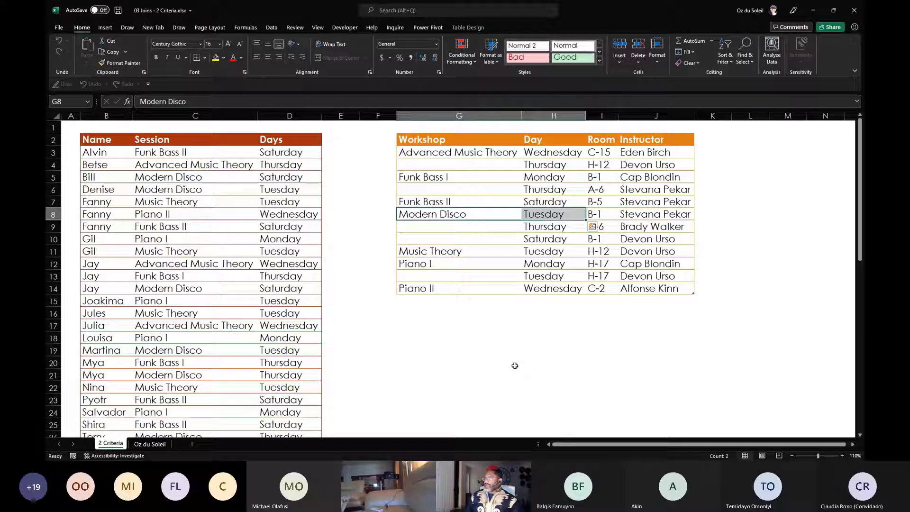
left_click(514, 365)
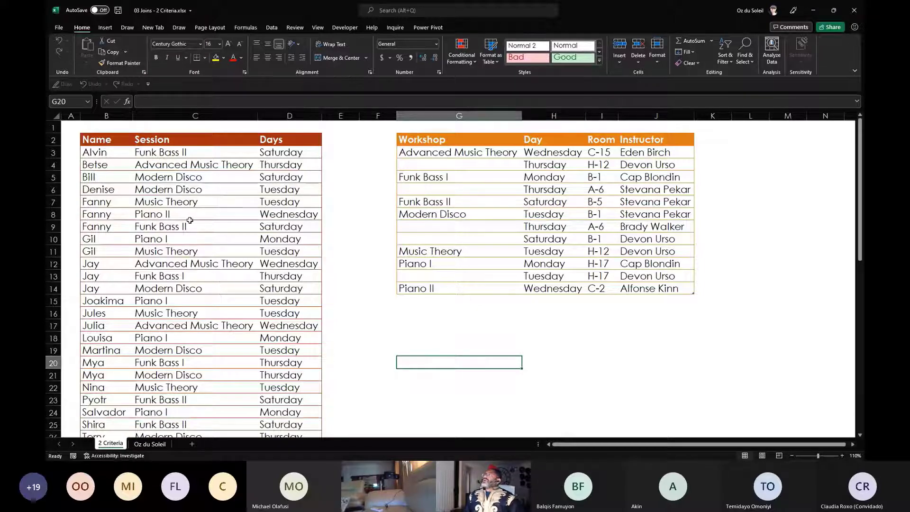
left_click(272, 28)
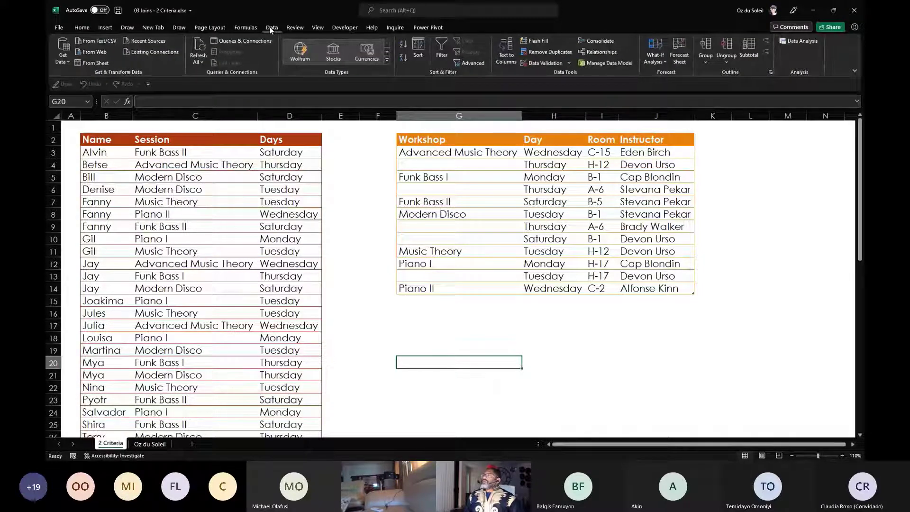
left_click(249, 40)
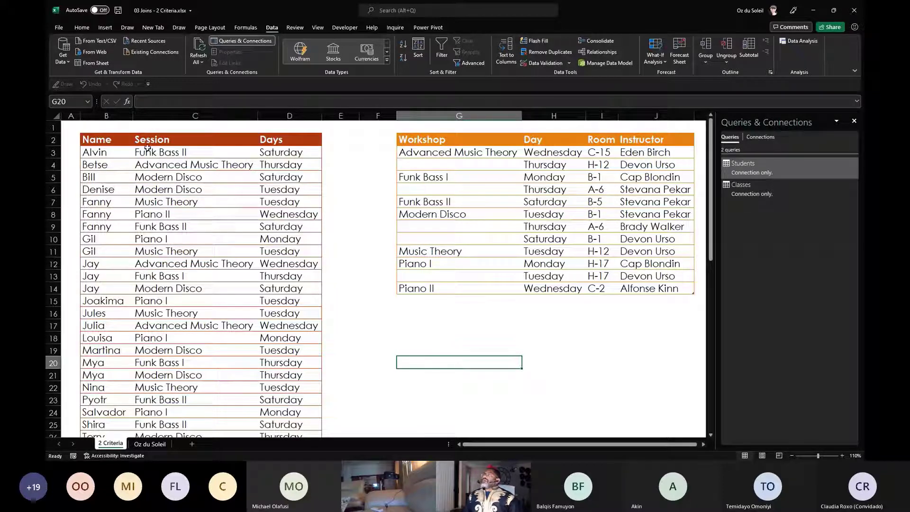
- Start a query merge with Students as the first table and Classes as the second
left_click(64, 61)
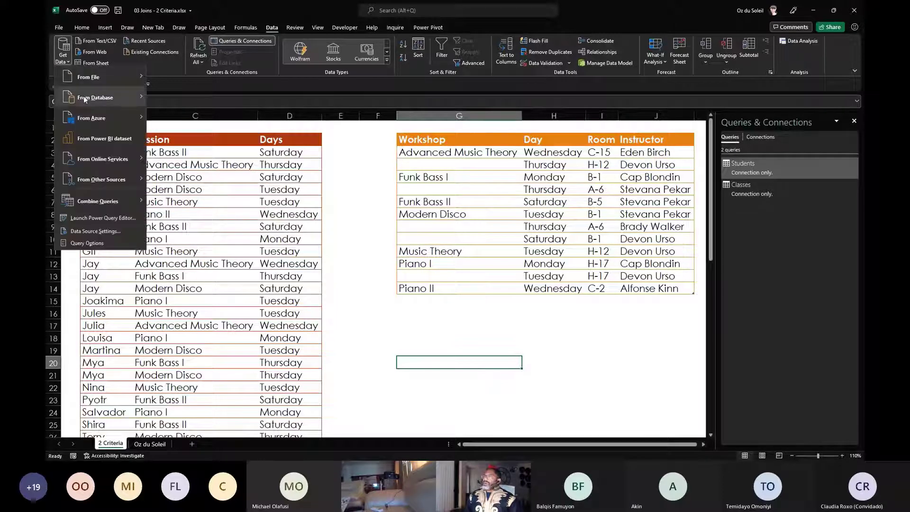
mouse_move(108, 204)
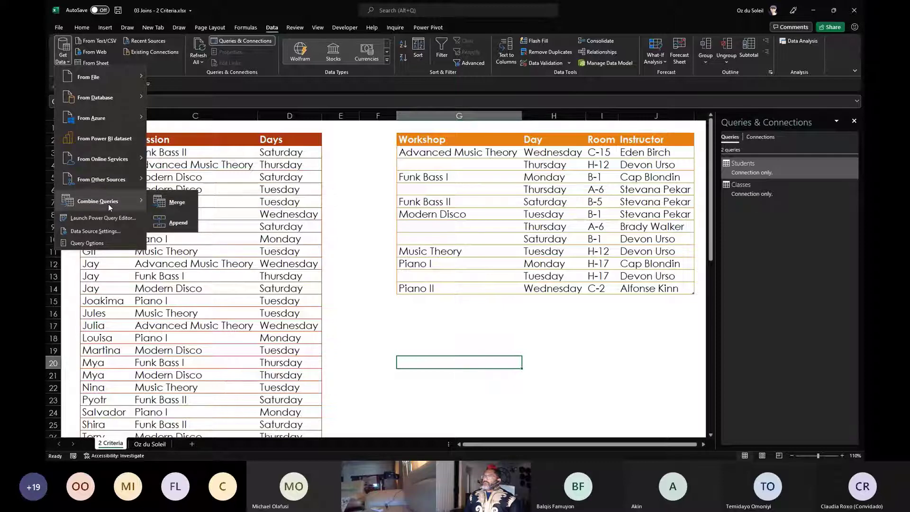
left_click(177, 202)
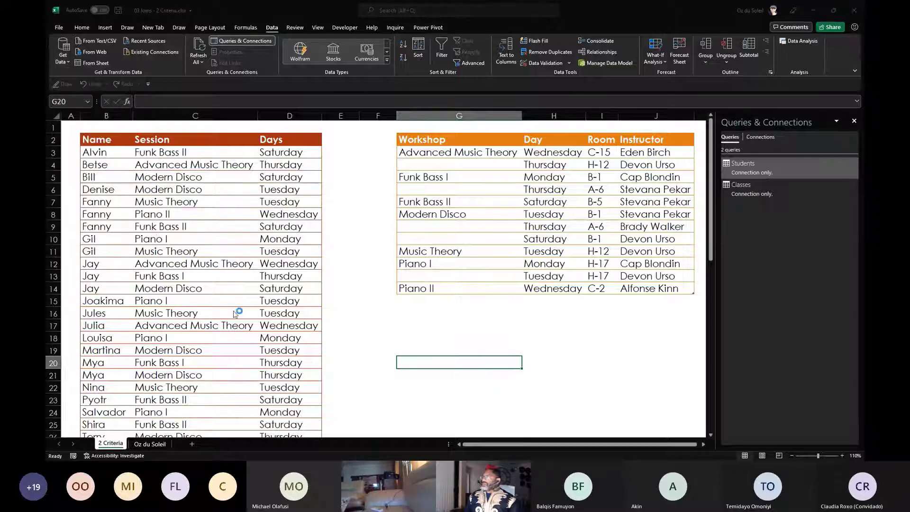
left_click(371, 142)
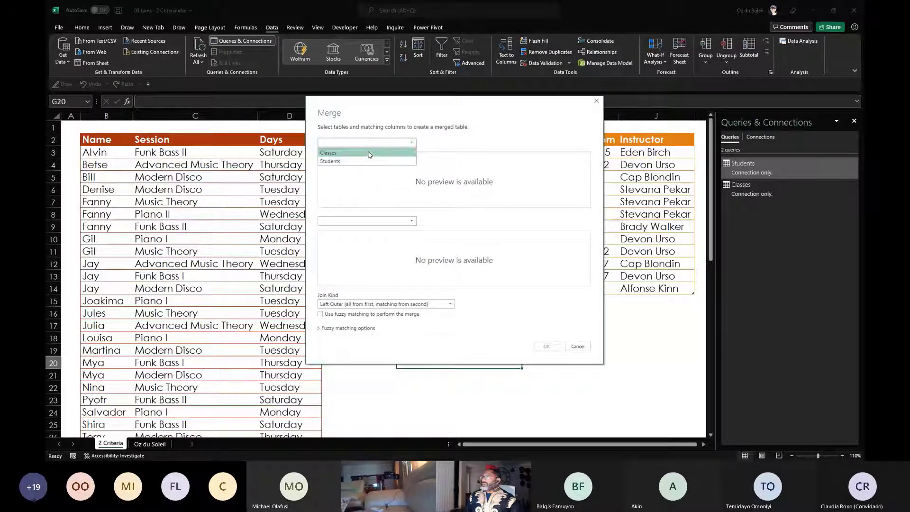
left_click(372, 161)
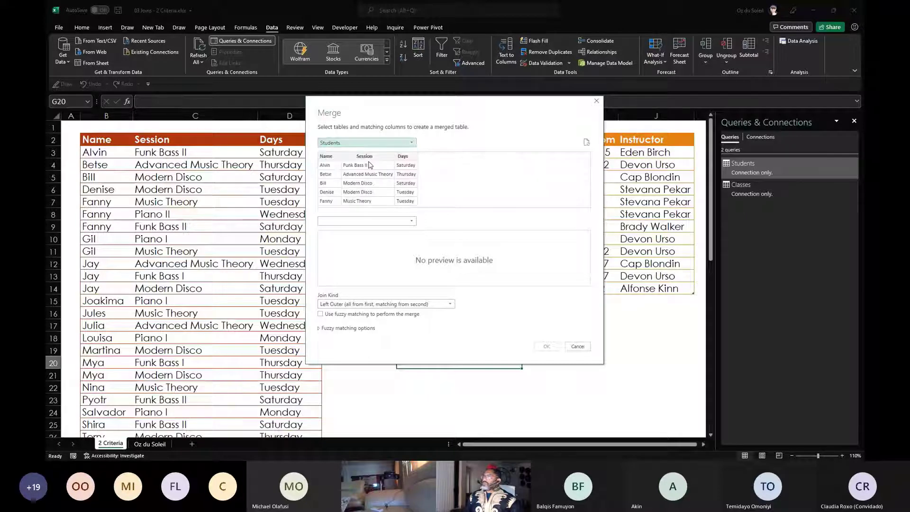
left_click(376, 221)
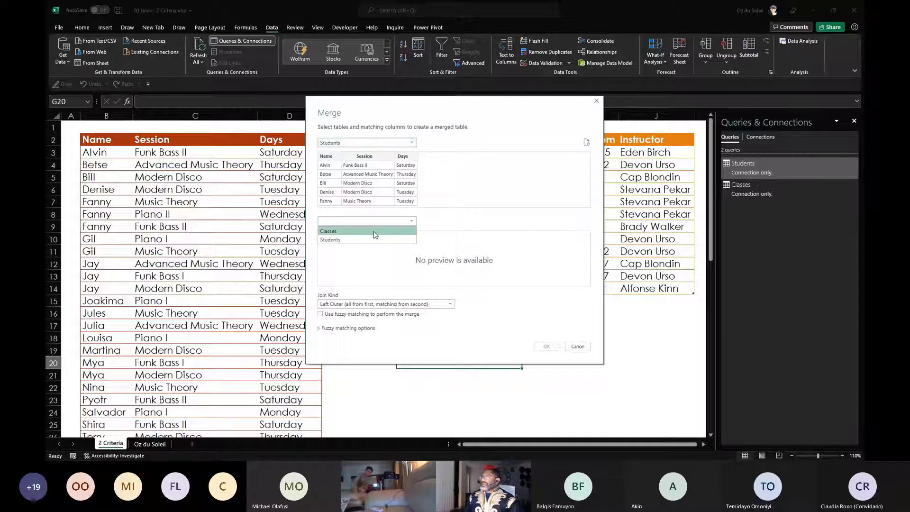
left_click(376, 232)
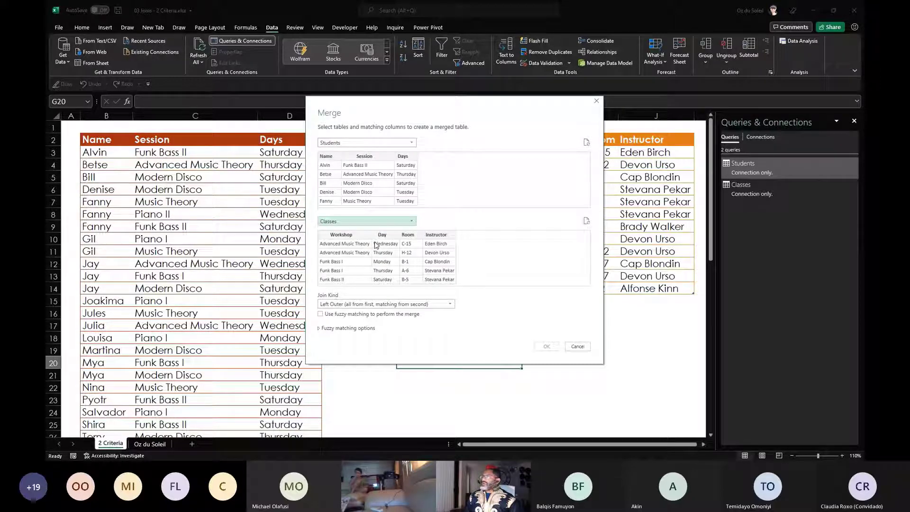
- Match Session with Workshop and Days with Day, and create the merge using a Left Outer join
left_click_drag(389, 104, 371, 108)
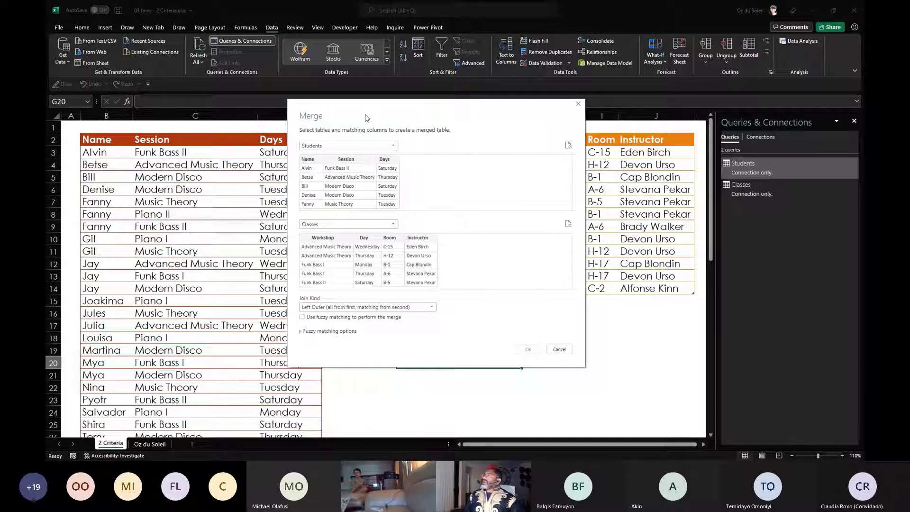
left_click(352, 161)
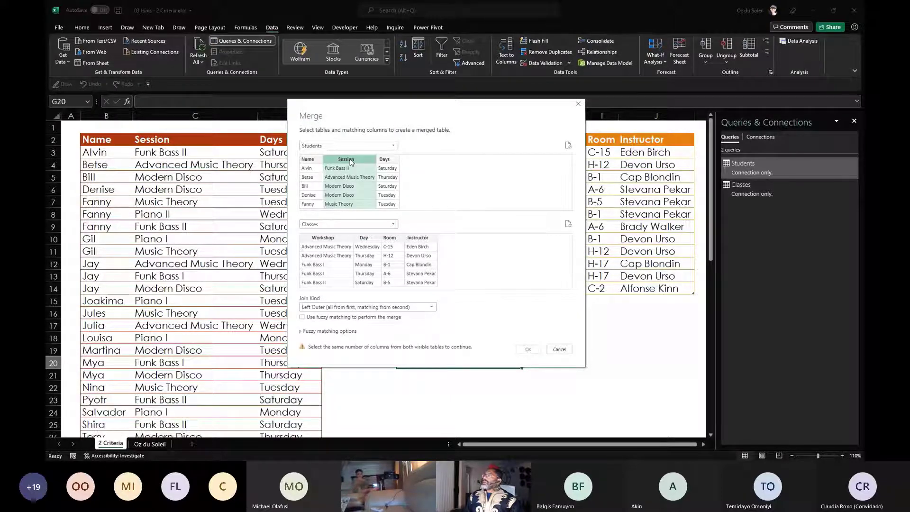
left_click(333, 241)
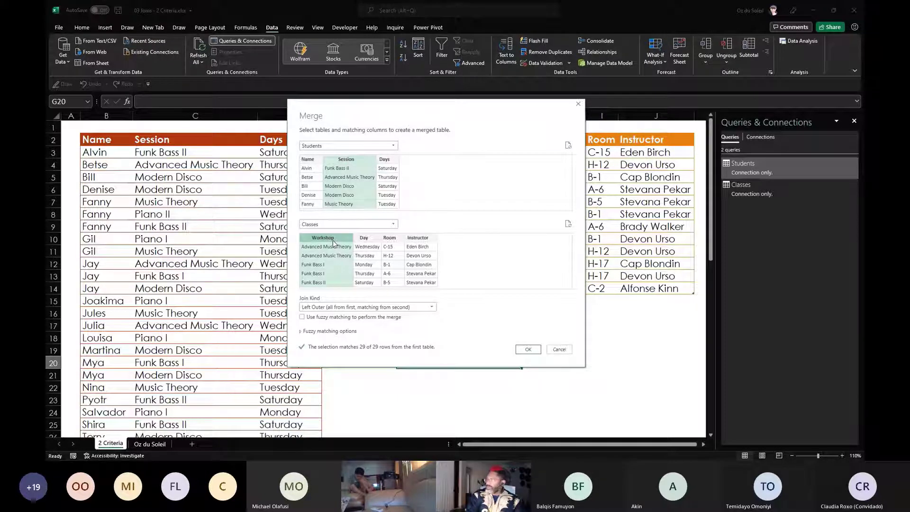
left_click(385, 163, "ctrl")
left_click(368, 238, "ctrl")
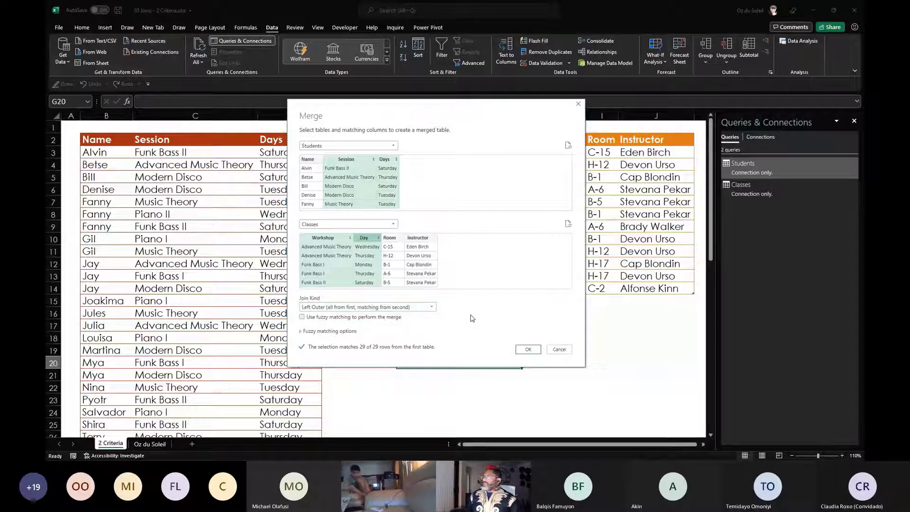
left_click_drag(414, 108, 465, 250)
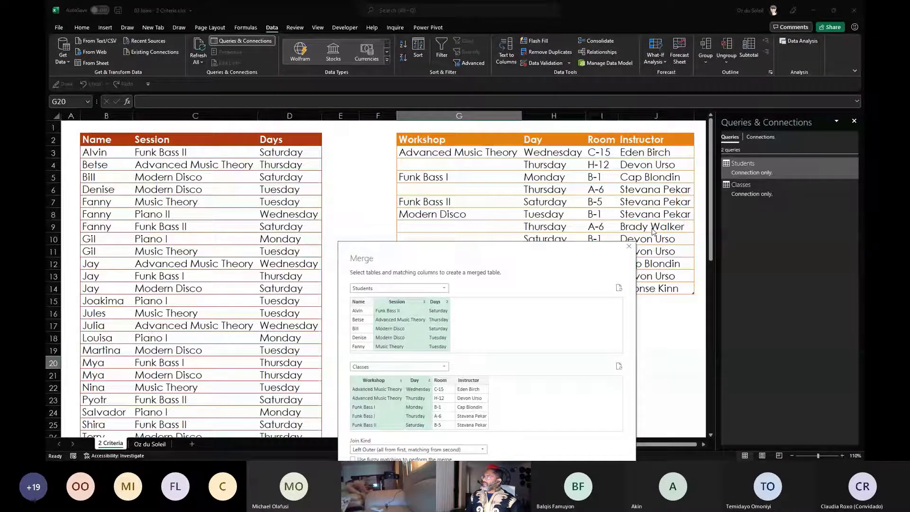
left_click_drag(572, 251, 522, 98)
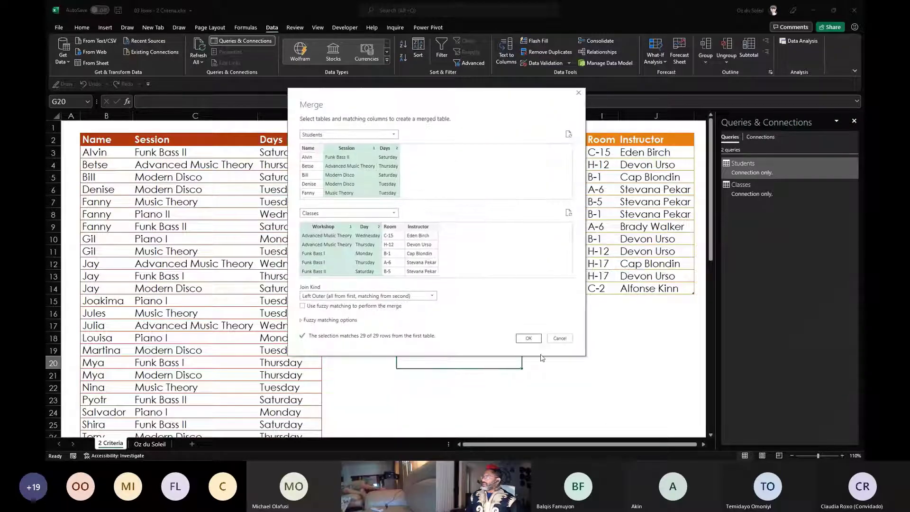
left_click(528, 338)
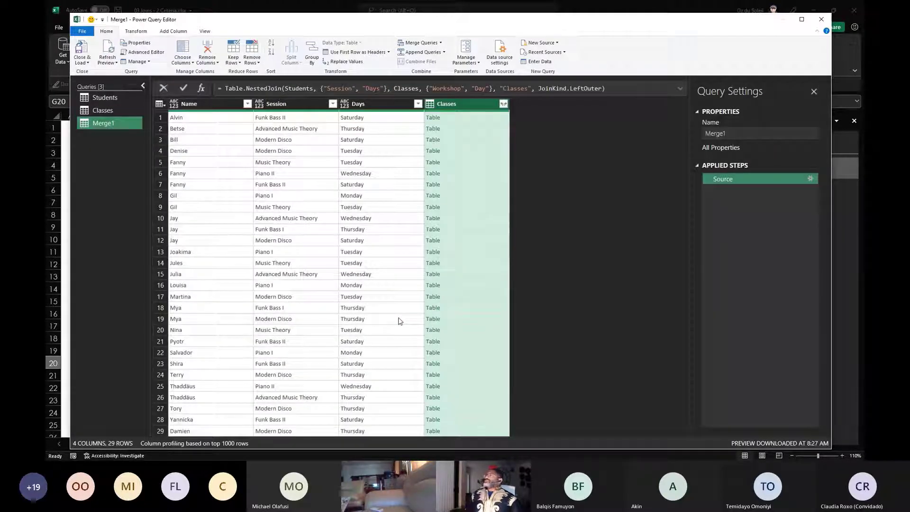
- Expand the merged Classes column into only Room and Instructor, without the original column name as prefix
left_click(503, 104)
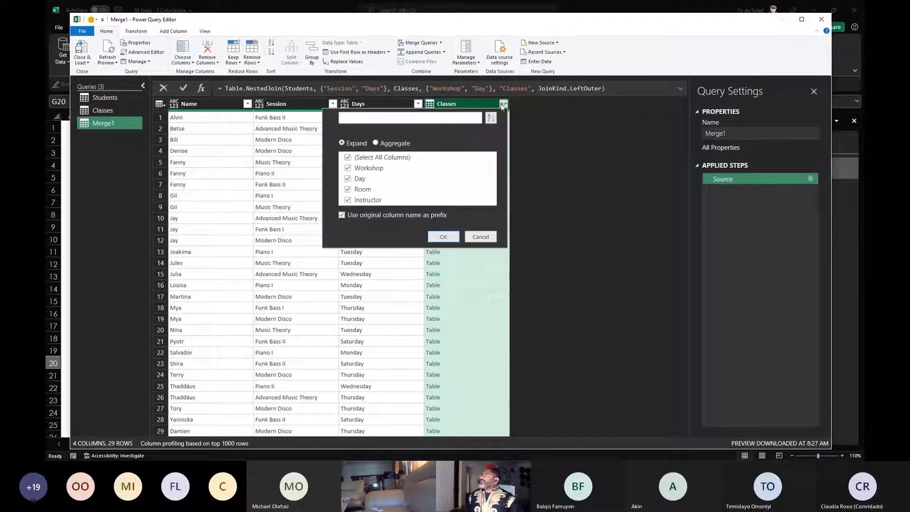
left_click(379, 214)
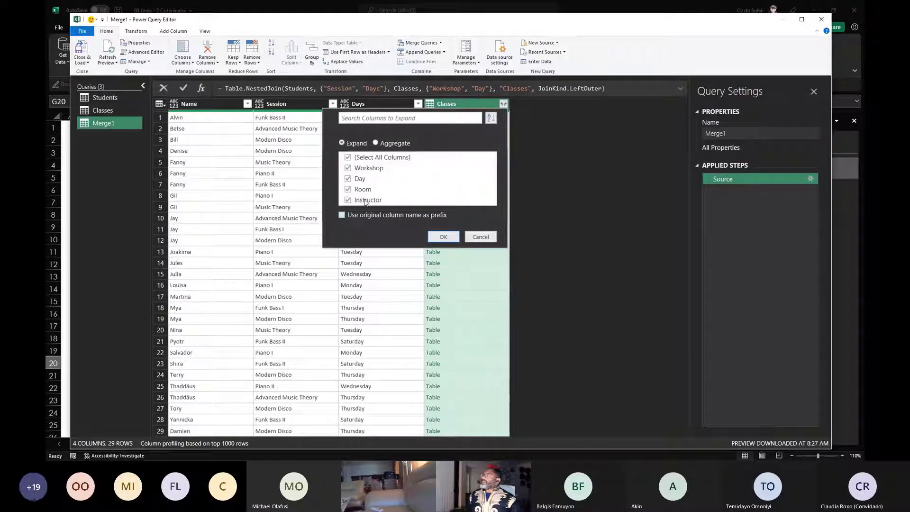
left_click(348, 179)
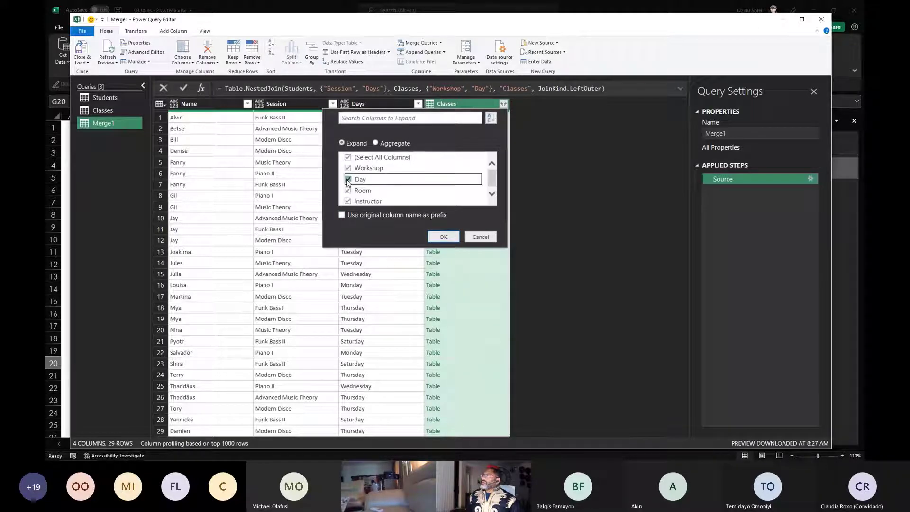
left_click(348, 190)
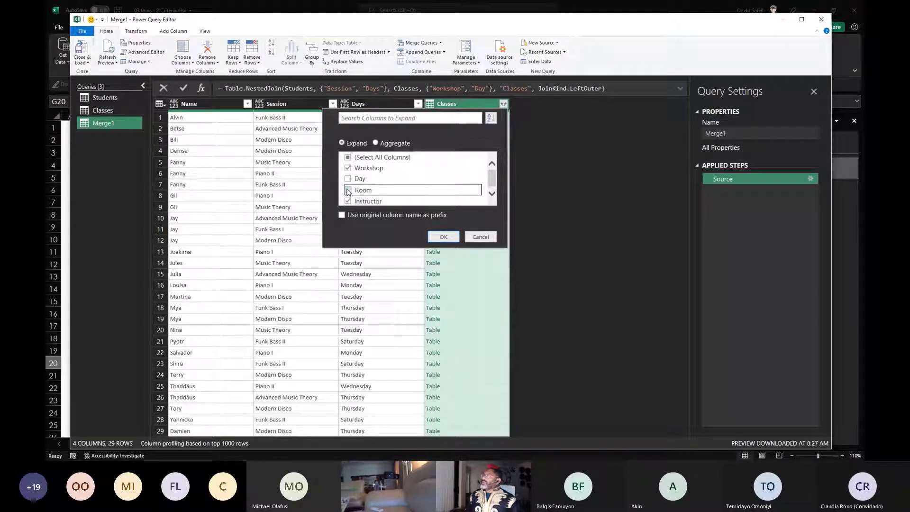
left_click(349, 190)
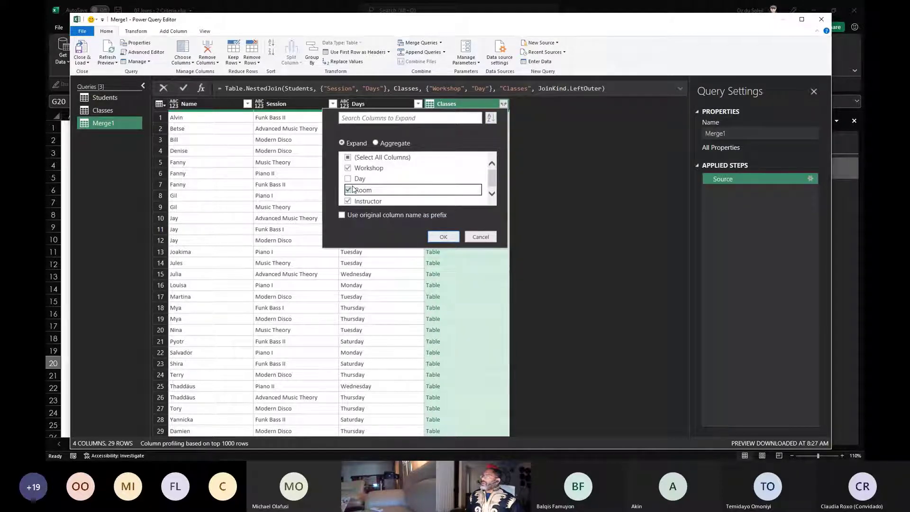
left_click(348, 169)
left_click(443, 237)
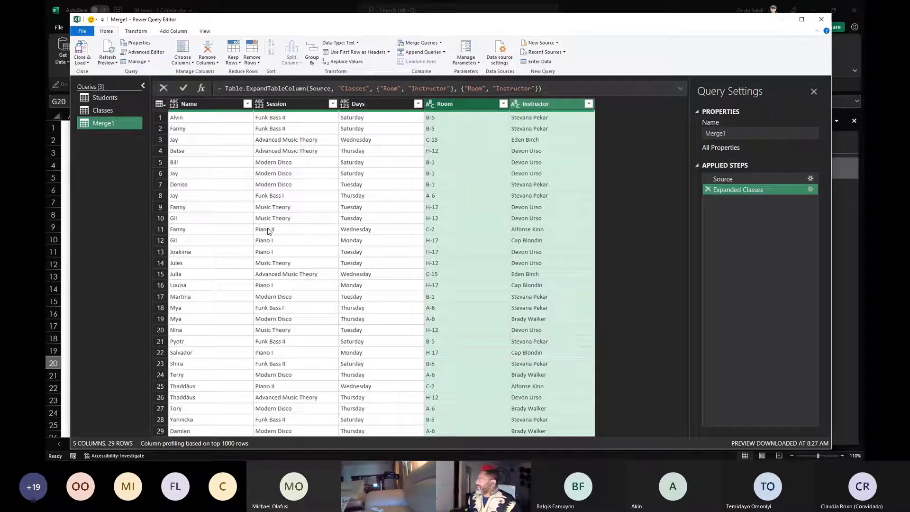
- Load the merged class query to a new worksheet and close the 03 Joins - 2 Criteria workbook without saving
left_click(82, 49)
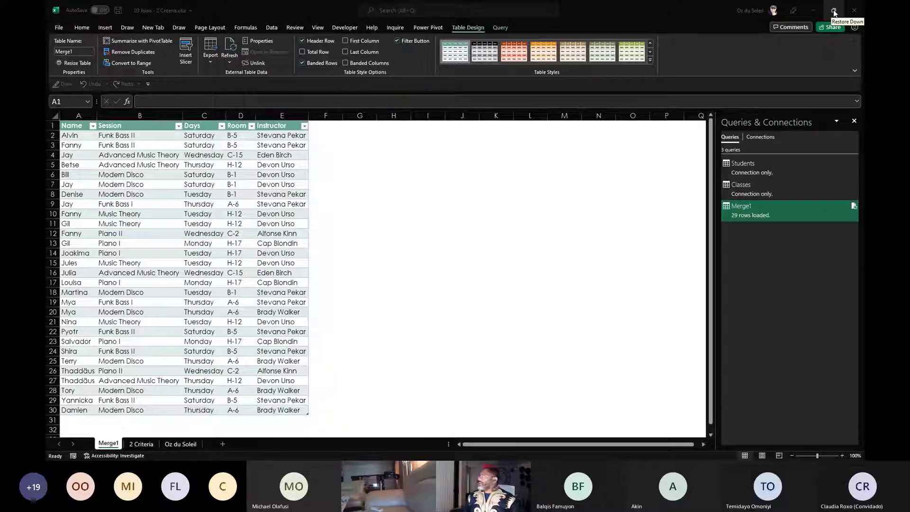
left_click(853, 12)
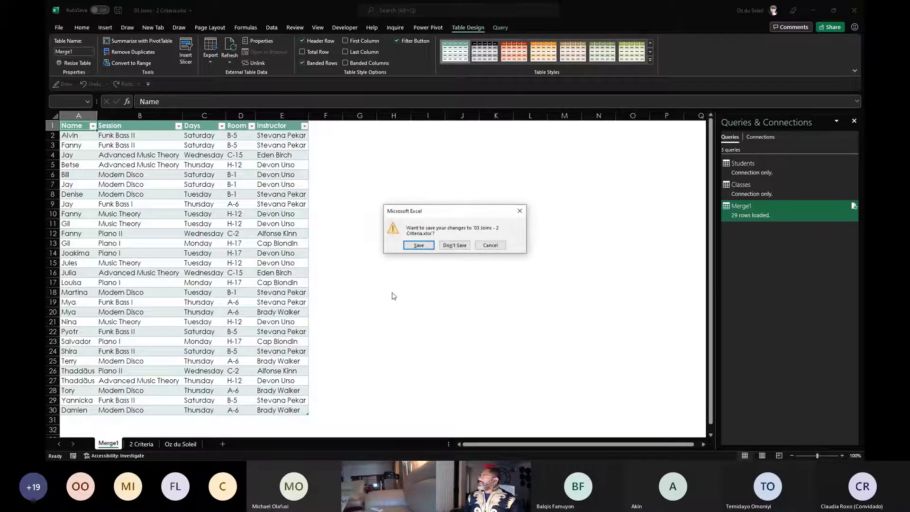
left_click(461, 246)
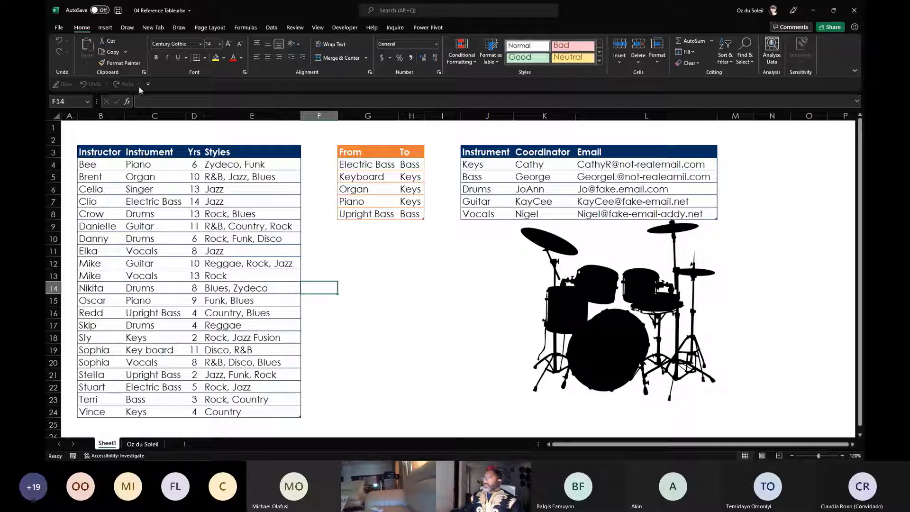
- Show the workbook's queries and preview Instructors, Coordinators and Convert
left_click(273, 28)
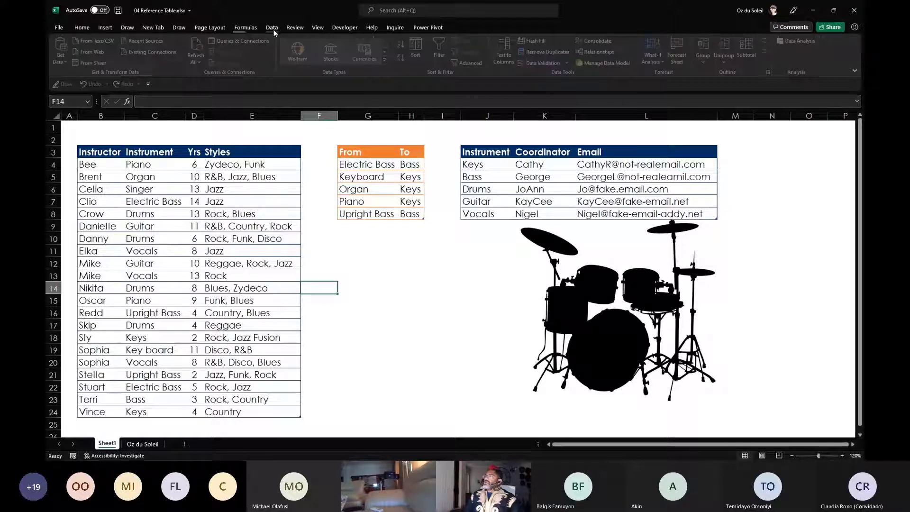
left_click(253, 41)
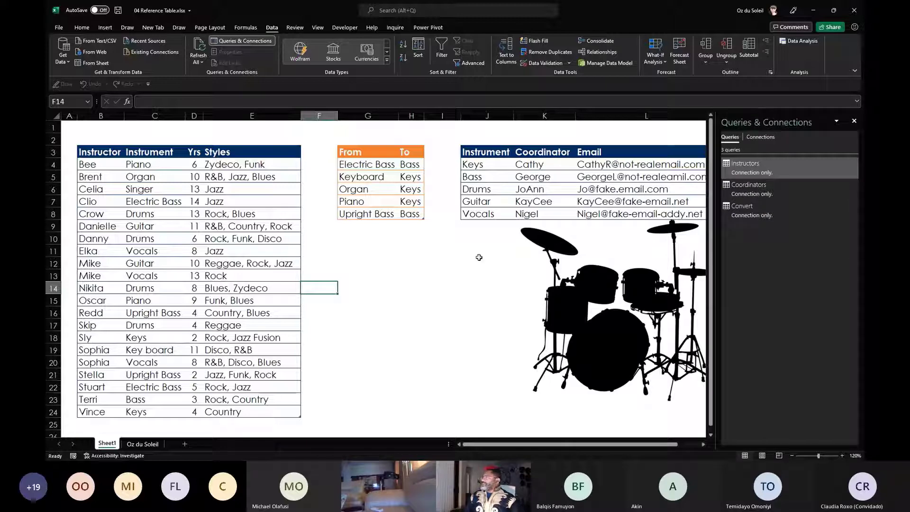
mouse_move(745, 171)
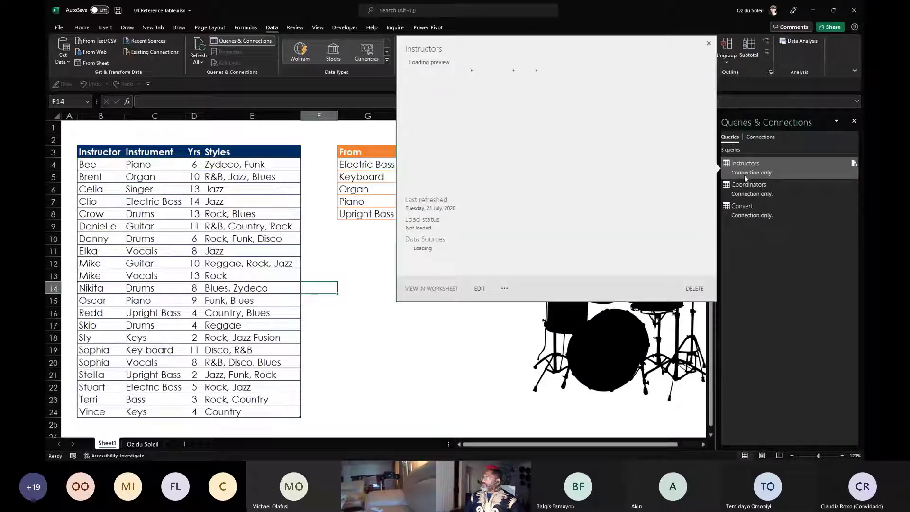
mouse_move(775, 192)
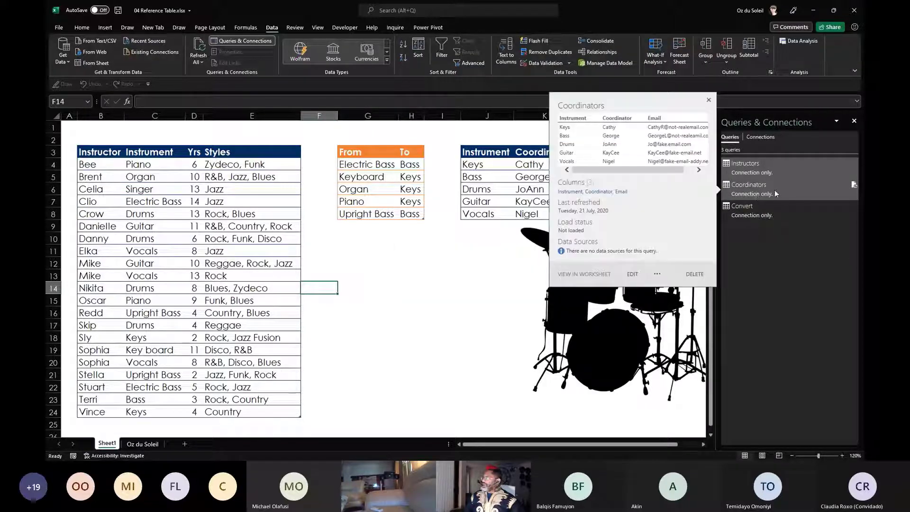
mouse_move(755, 216)
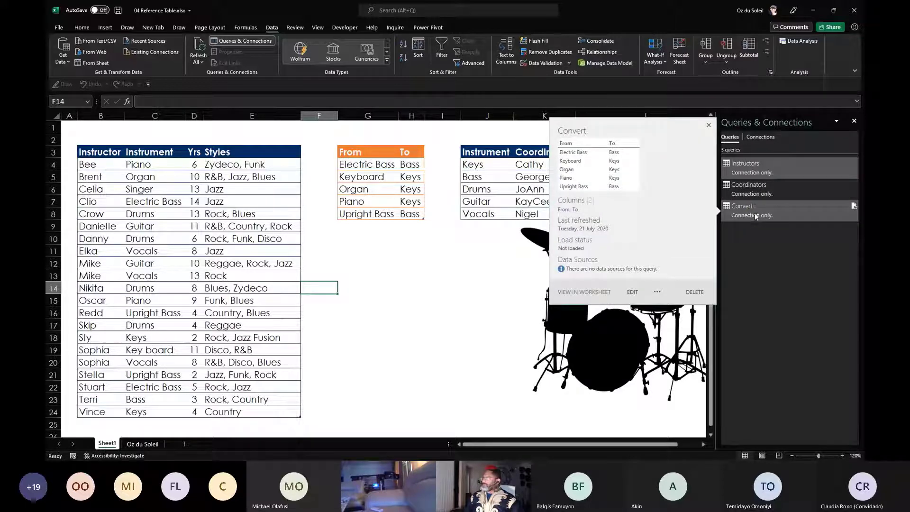
- Start a query merge with fuzzy matching enabled and Convert as the transformation table
left_click(373, 175)
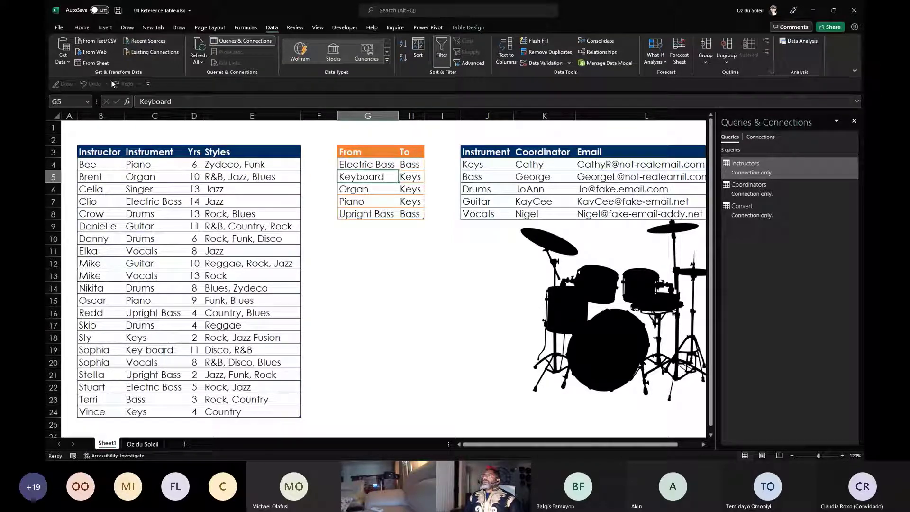
left_click(63, 56)
mouse_move(107, 203)
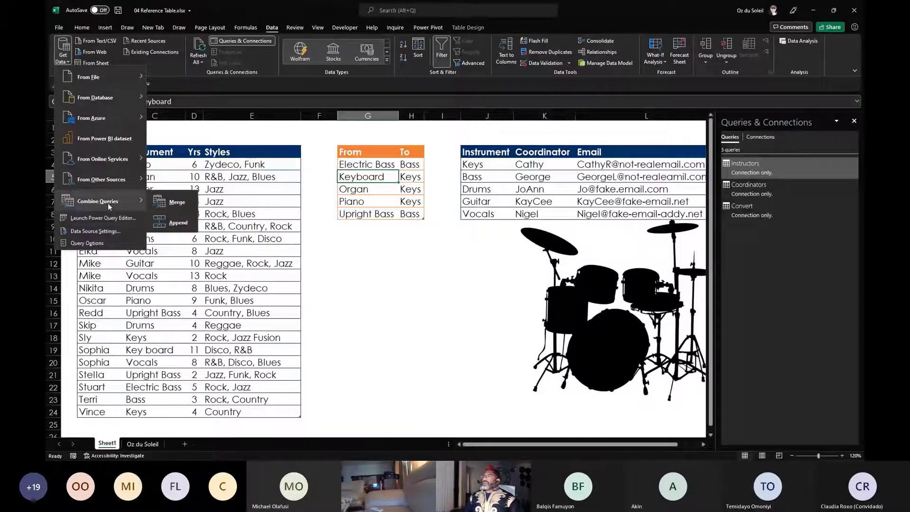
left_click(170, 205)
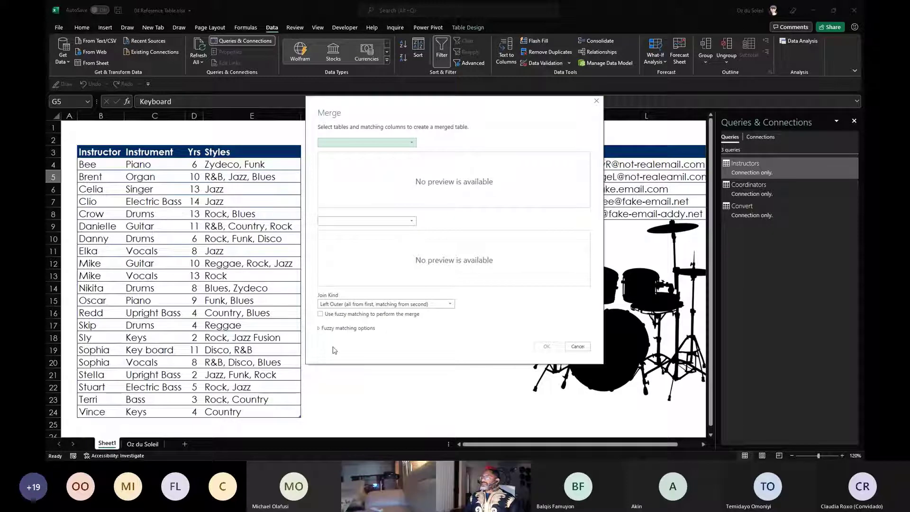
left_click(321, 315)
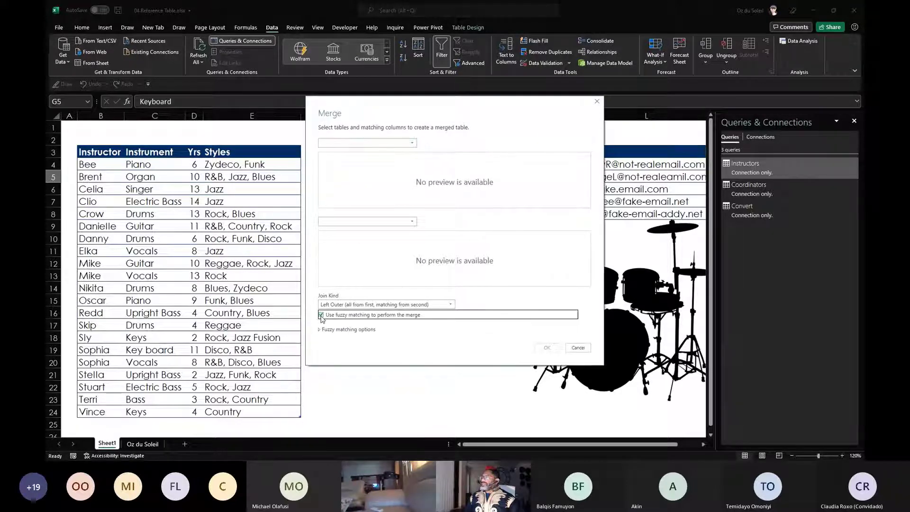
left_click(320, 330)
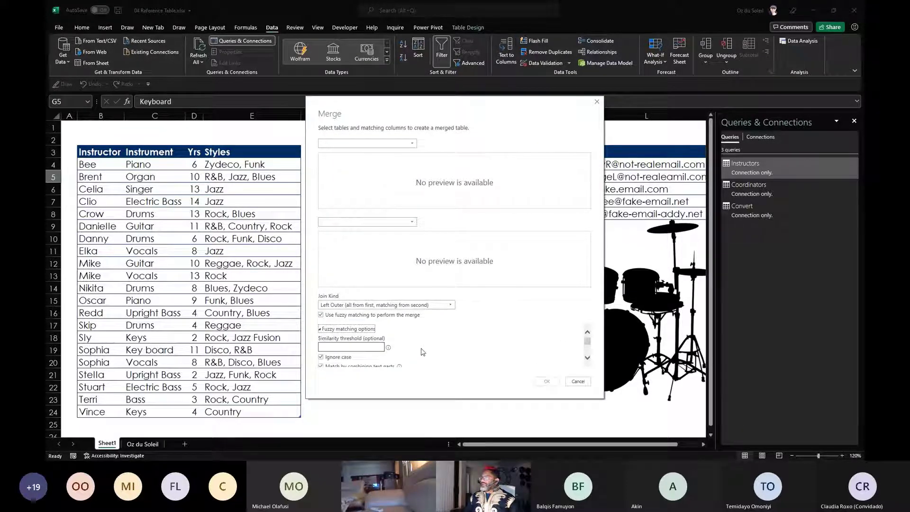
scroll(428, 344, "down", 3)
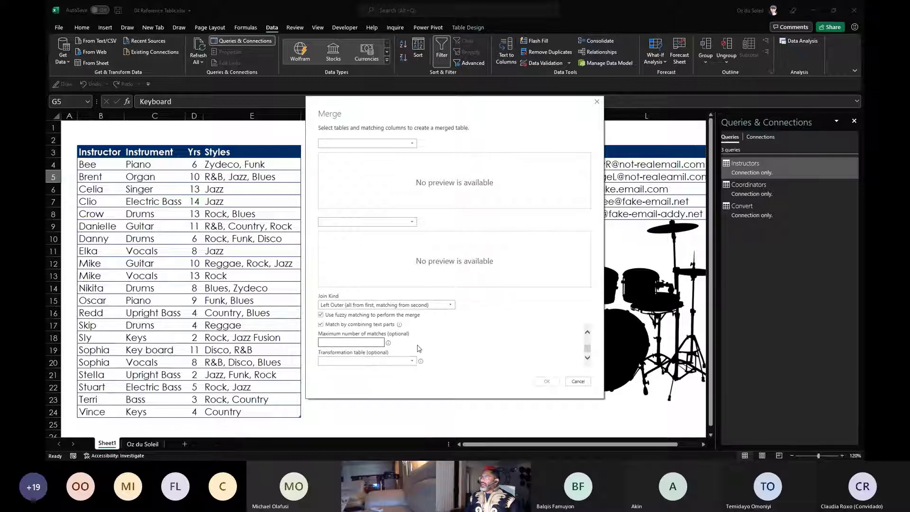
left_click(412, 362)
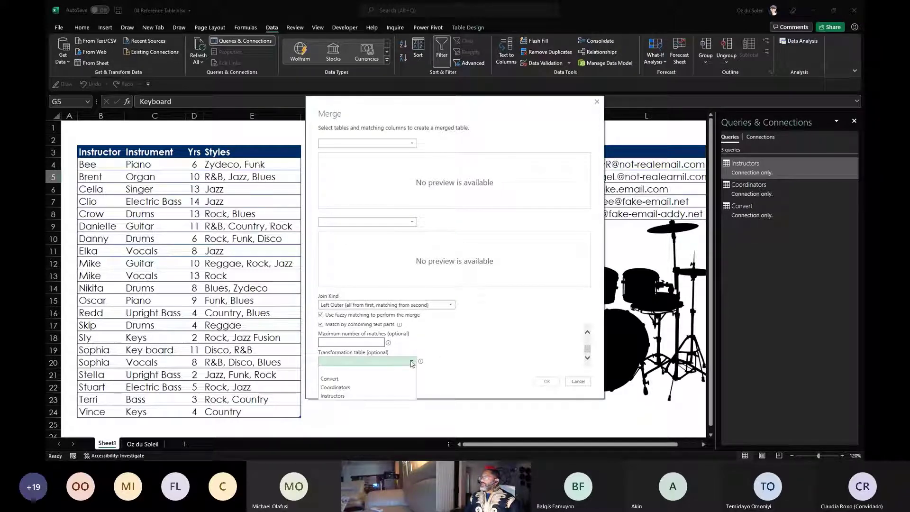
left_click(406, 378)
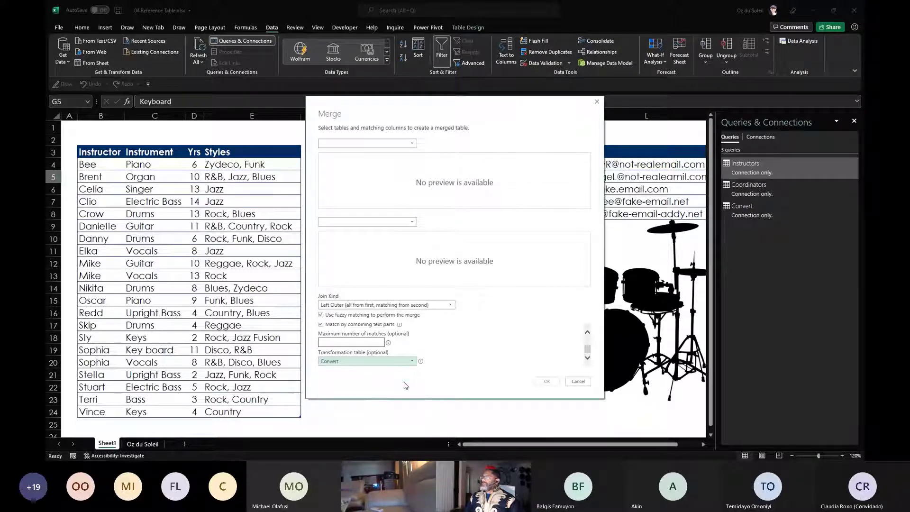
- Merge Instructors with Coordinators, matching the Instrument columns of both tables with a Left Outer join
left_click(366, 143)
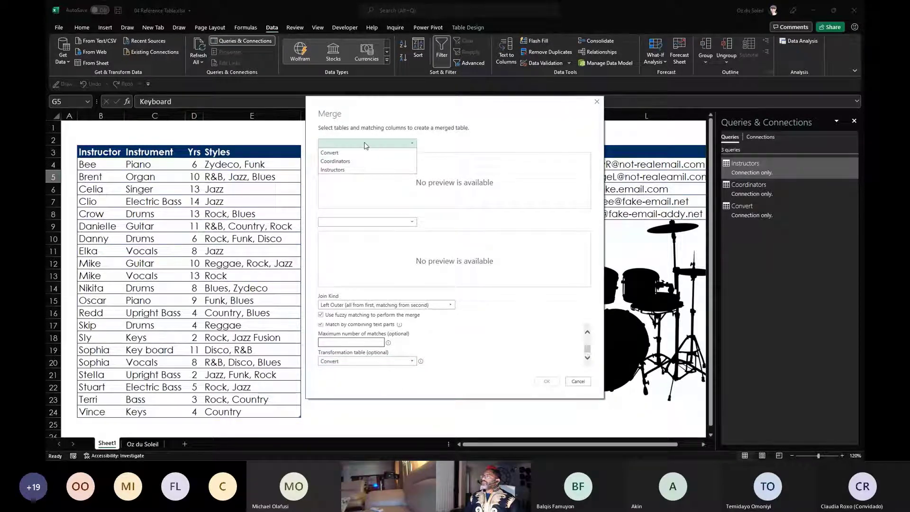
left_click(369, 170)
left_click(375, 222)
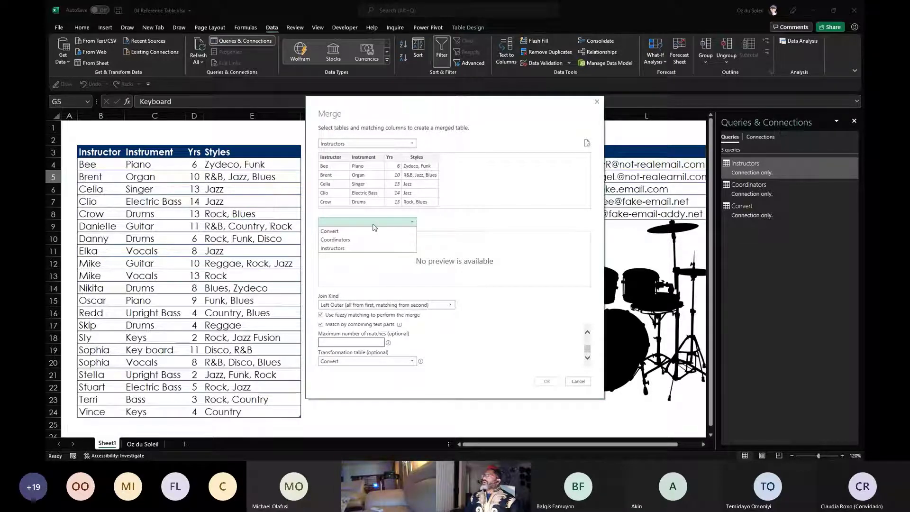
left_click(361, 240)
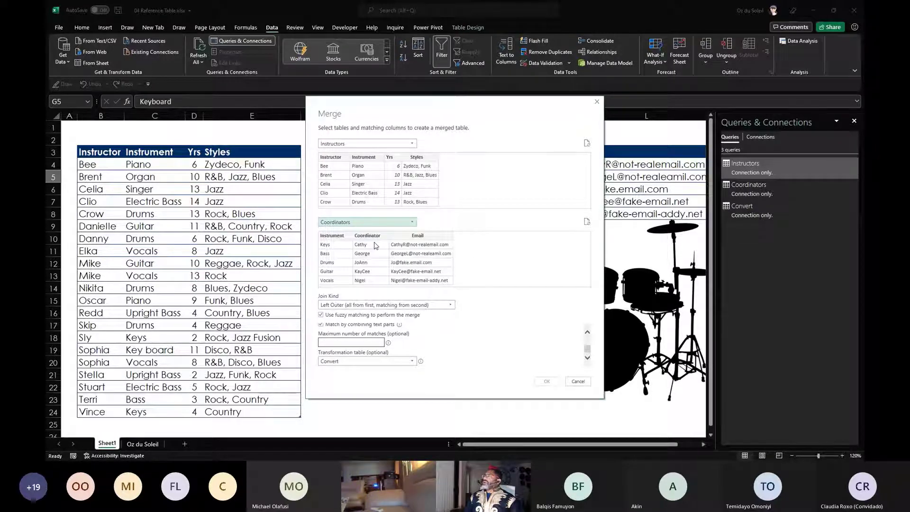
left_click(367, 158)
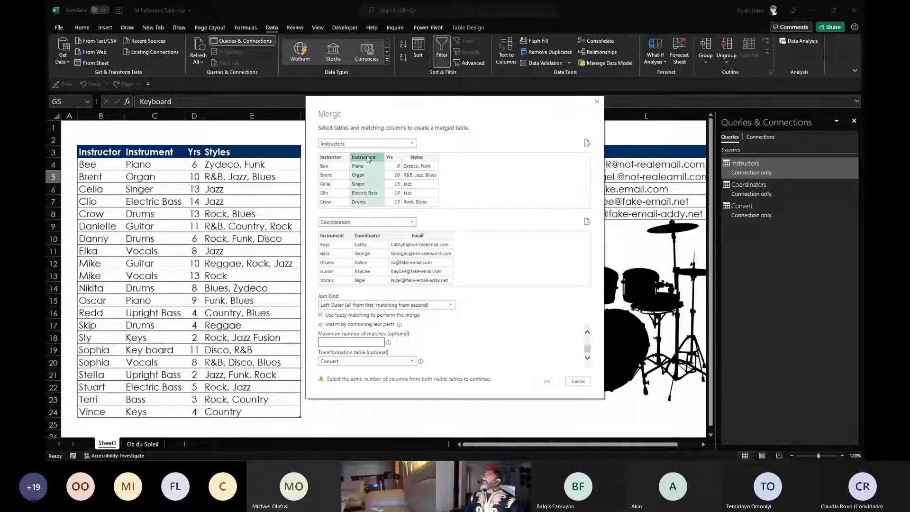
left_click(344, 237)
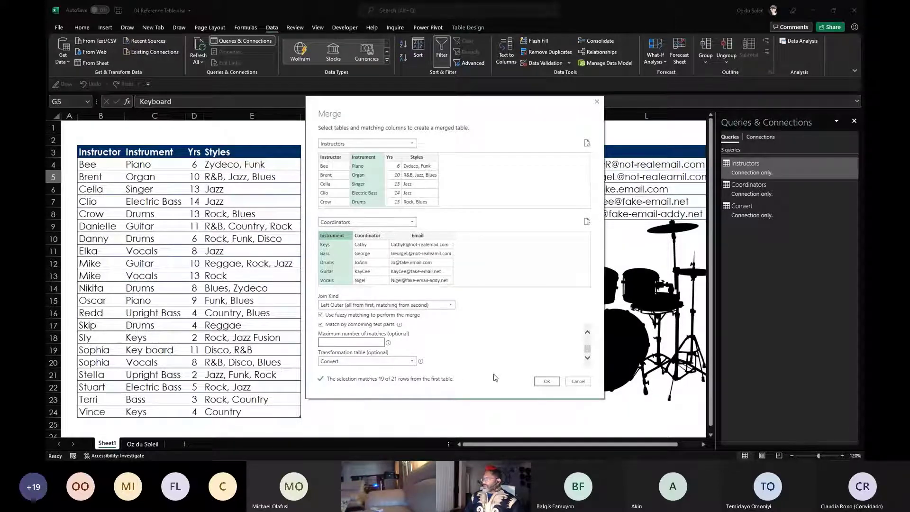
left_click(546, 382)
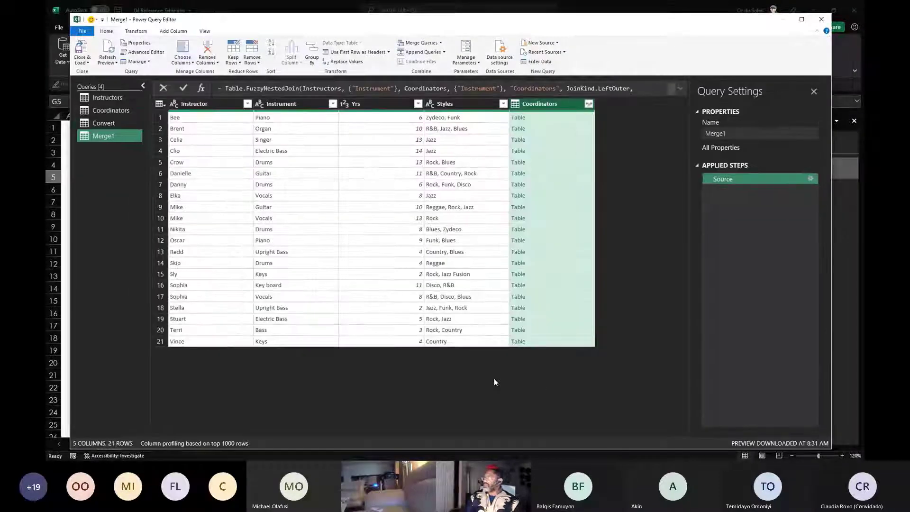
- Expand the merged Coordinators column into Instrument, Coordinator and Email without the original column name as prefix, and review the rows
left_click(590, 103)
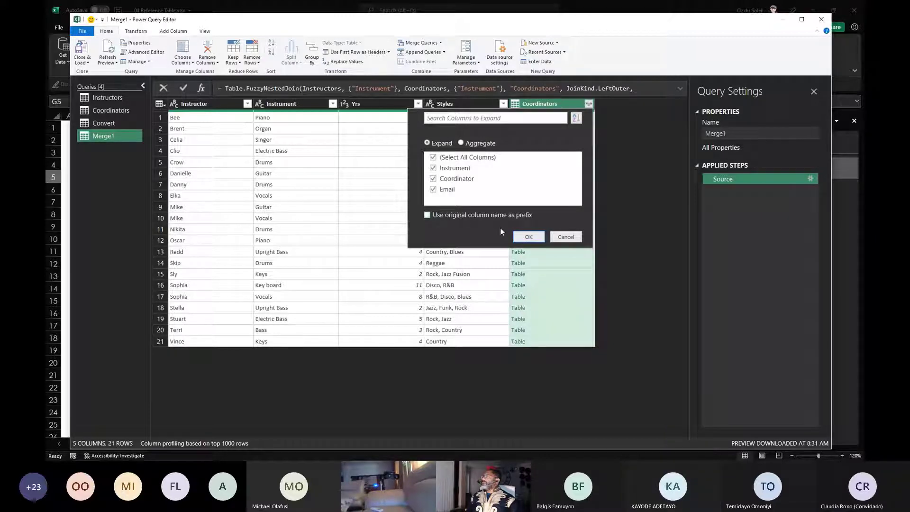
left_click(529, 237)
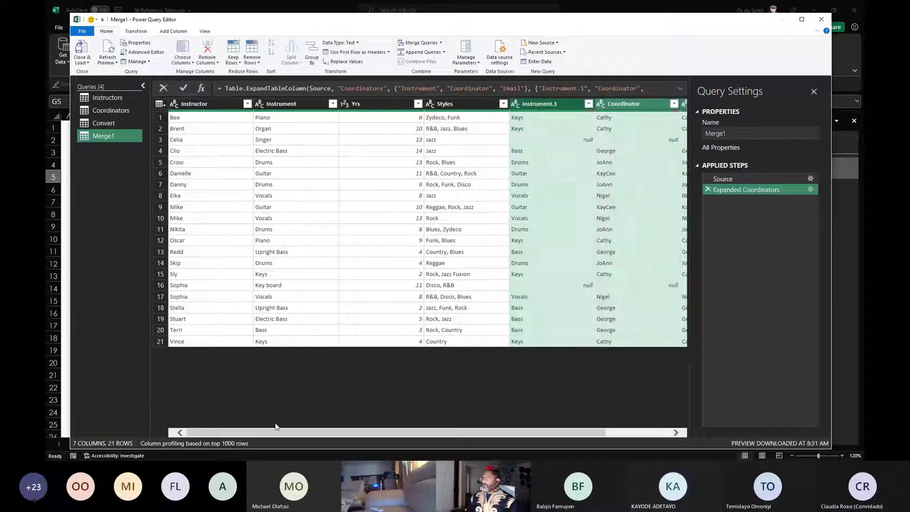
left_click_drag(262, 433, 355, 436)
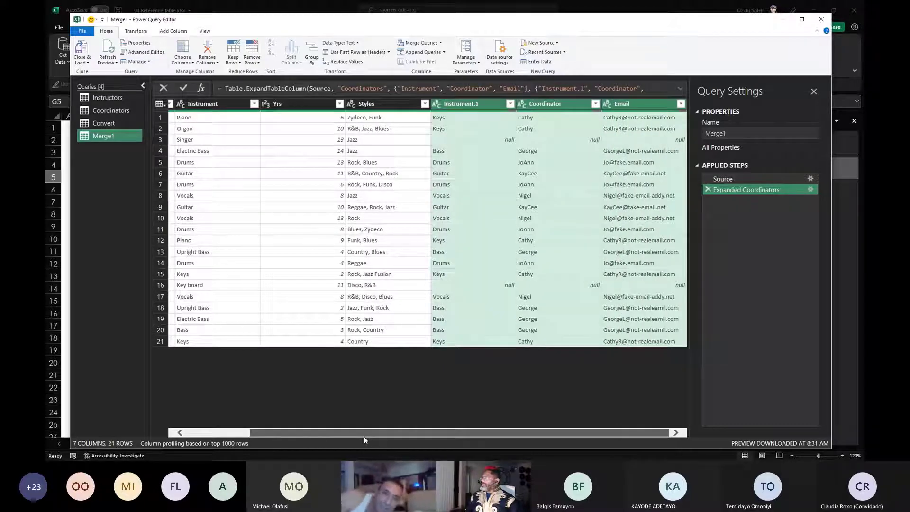
left_click_drag(329, 434, 242, 430)
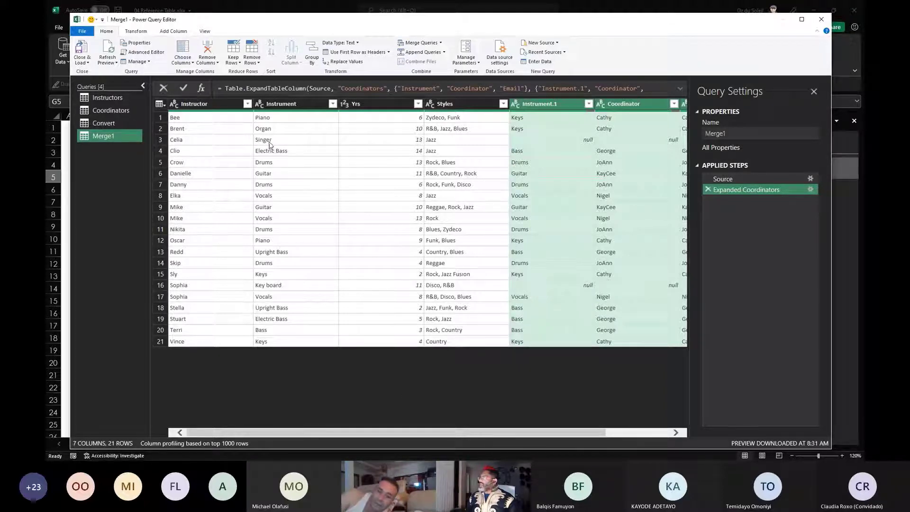
- Compare the merged rows with the From/To table on the worksheet, and load the merge to a new worksheet
double_click(332, 21)
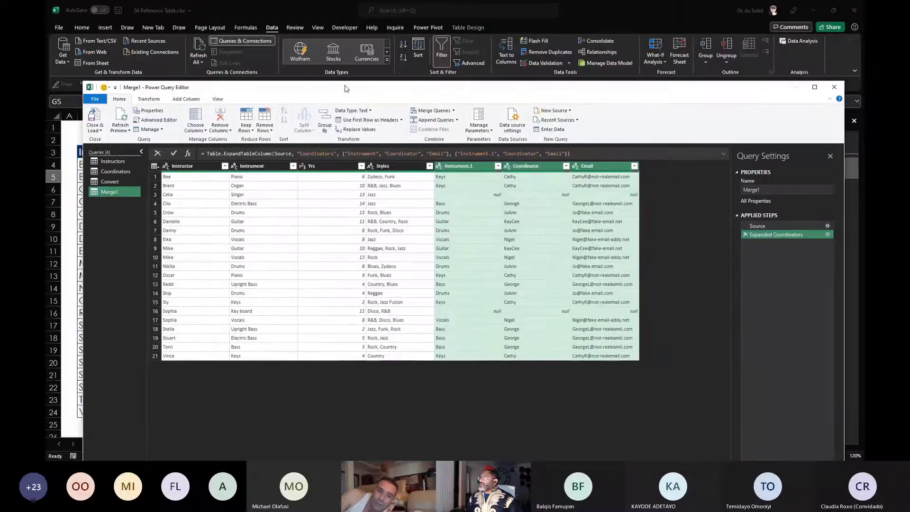
left_click_drag(345, 82, 345, 274)
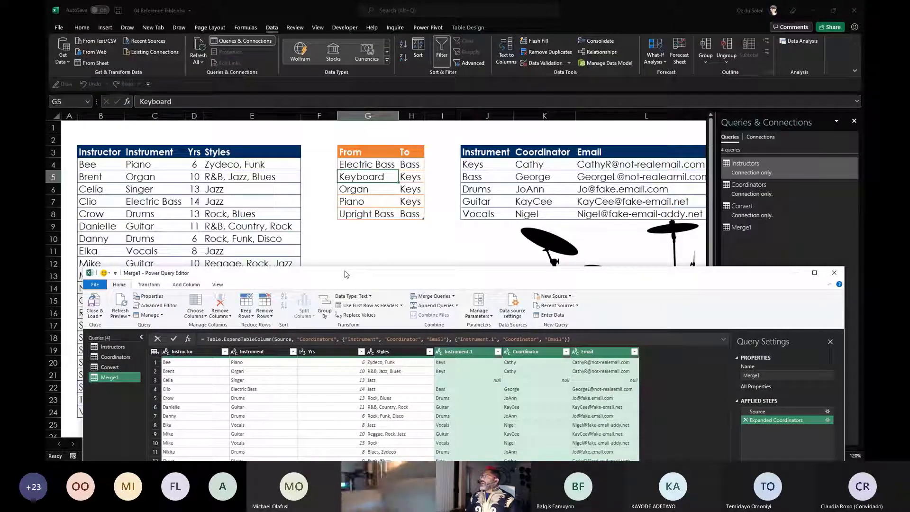
left_click_drag(345, 274, 329, 13)
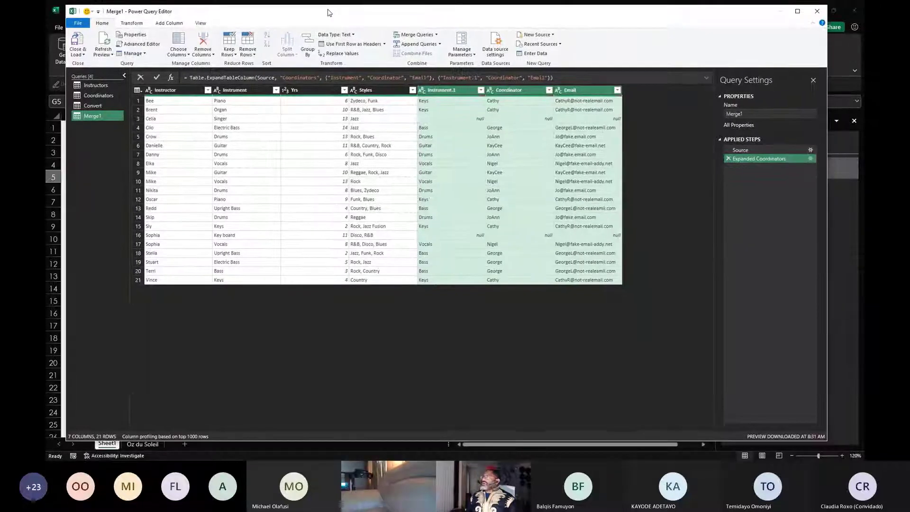
left_click(75, 44)
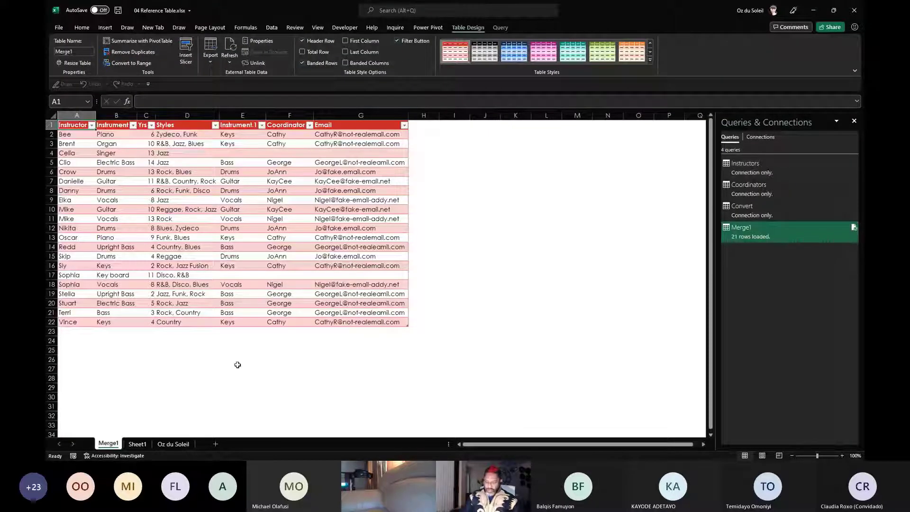
left_click(843, 456)
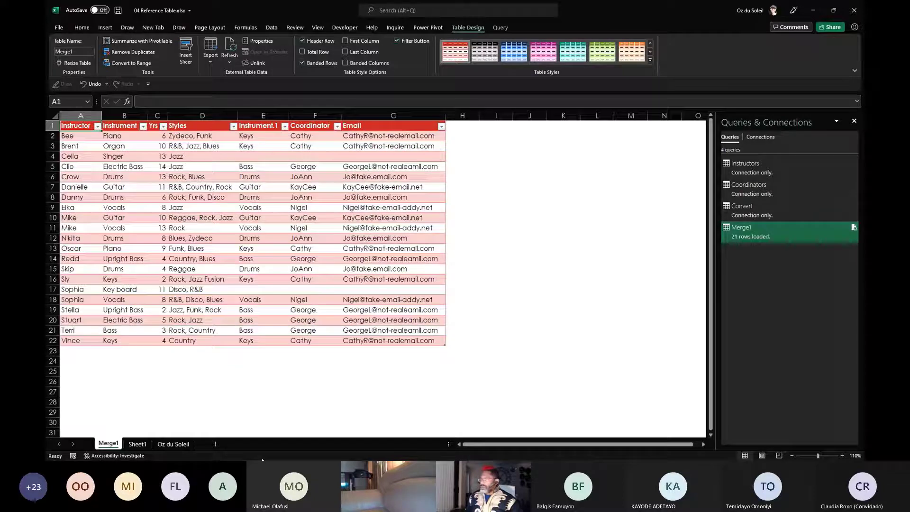
- Add a row converting Singer to Vocals in Sheet1's From/To table, widening the To column to fit, and return to the Merge1 sheet
left_click(139, 444)
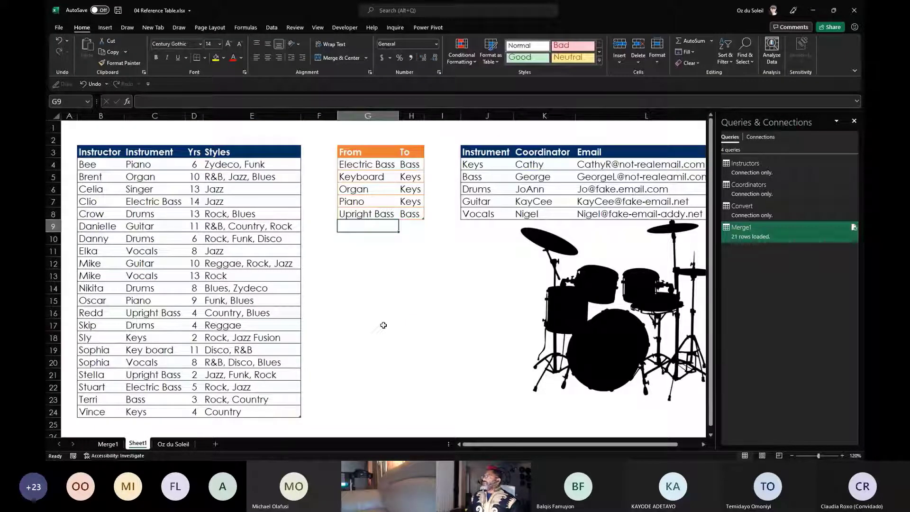
key("Right")
type("V")
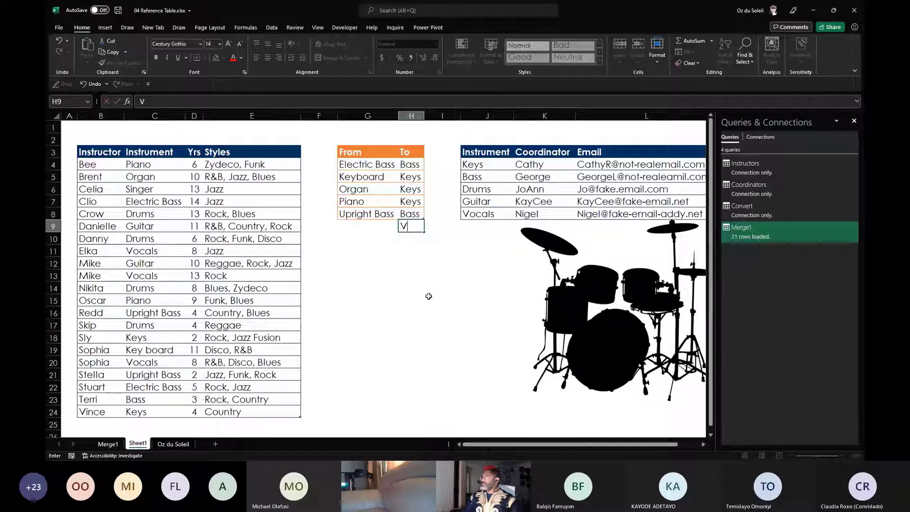
type("ocals")
key("Return")
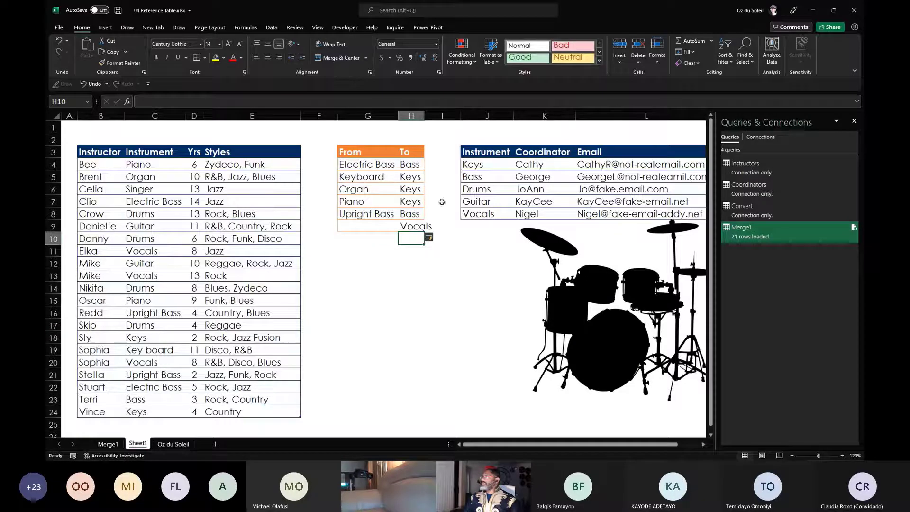
left_click_drag(423, 115, 433, 115)
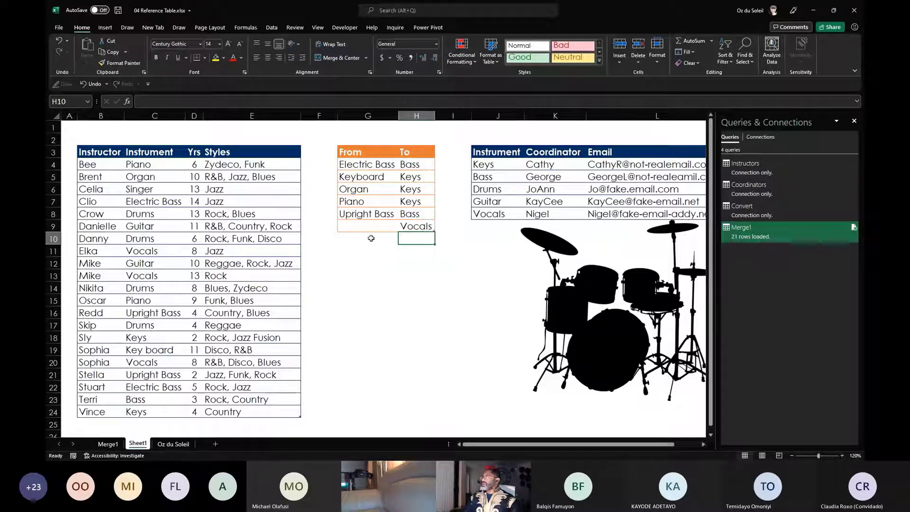
left_click(371, 227)
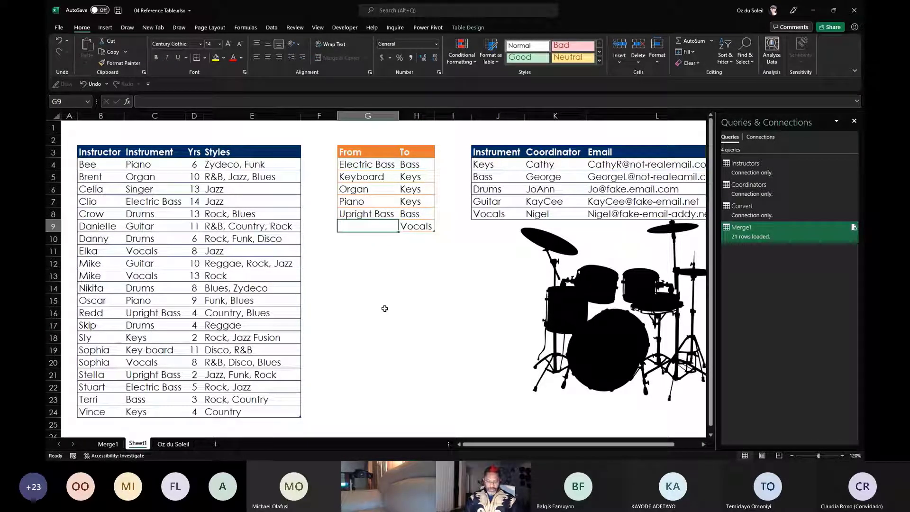
type("Singer")
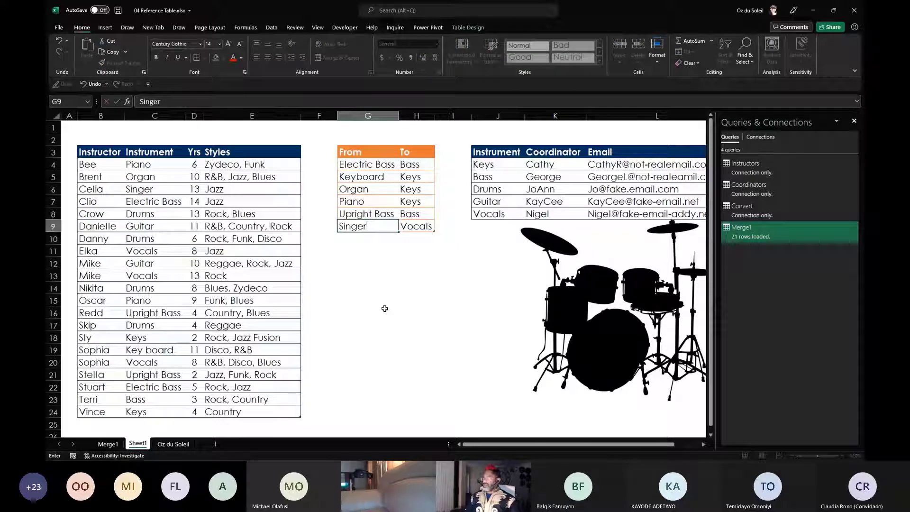
left_click(108, 438)
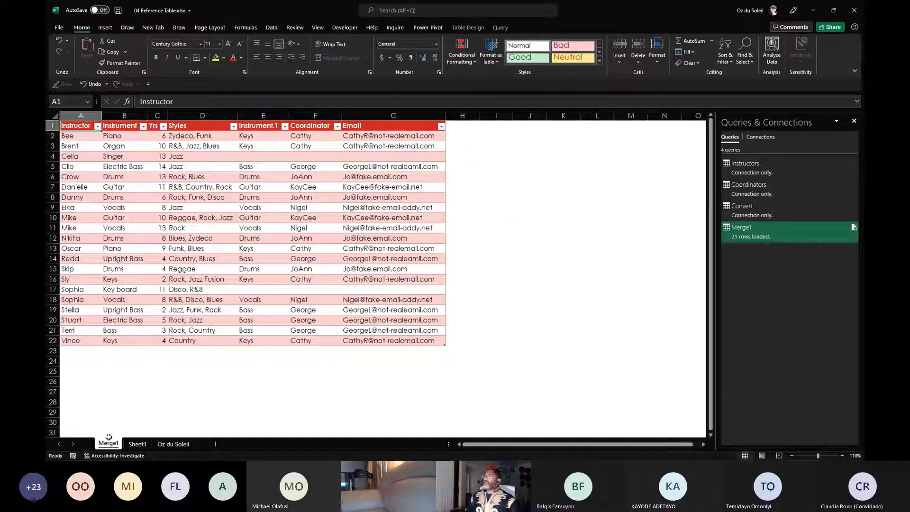
- Refresh all queries to update the Merge1 table with the Singer conversion, and compare it with Sheet1's From/To table
left_click(203, 229)
left_click(272, 27)
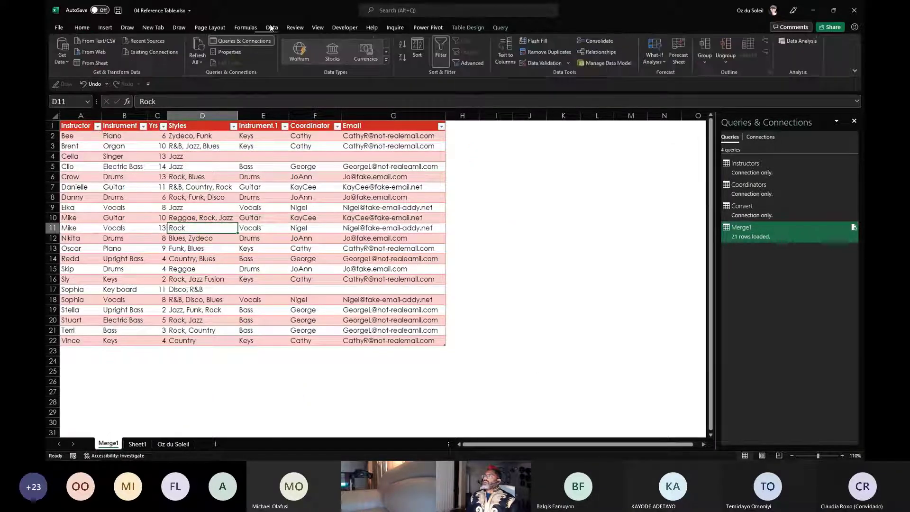
left_click(201, 48)
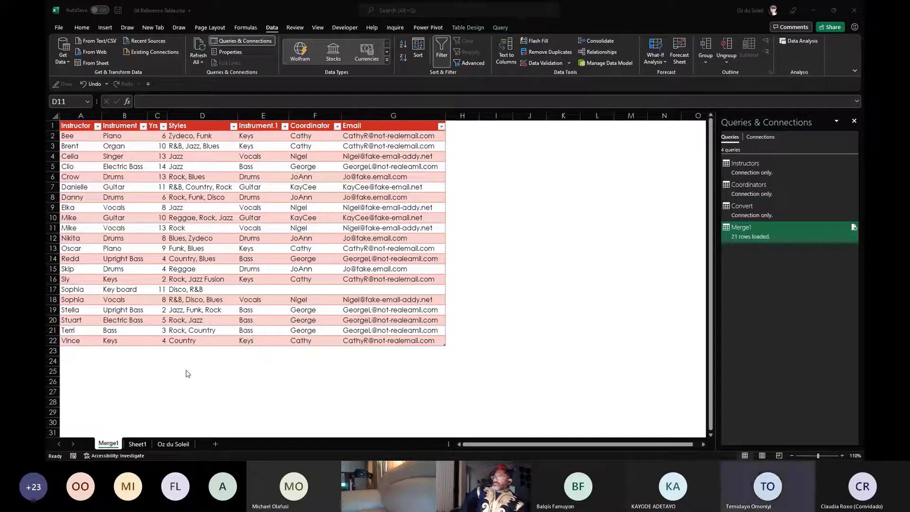
left_click(137, 445)
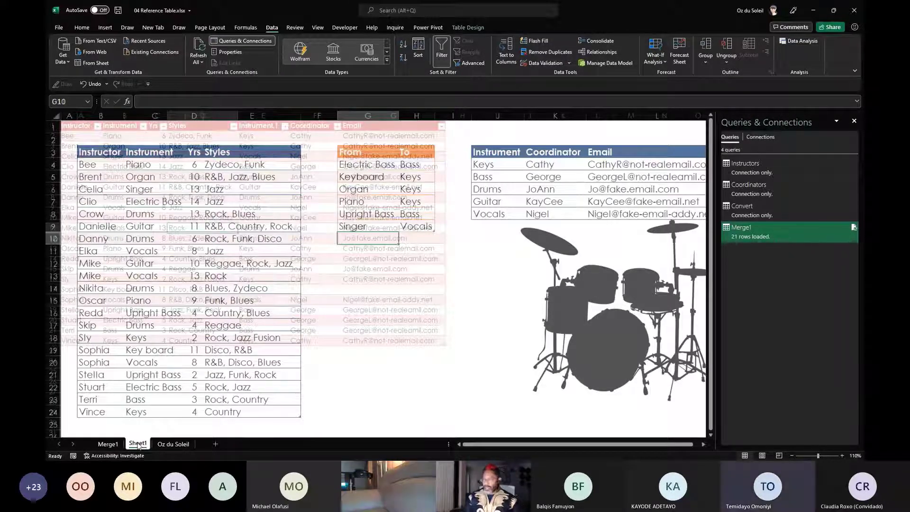
left_click(108, 444)
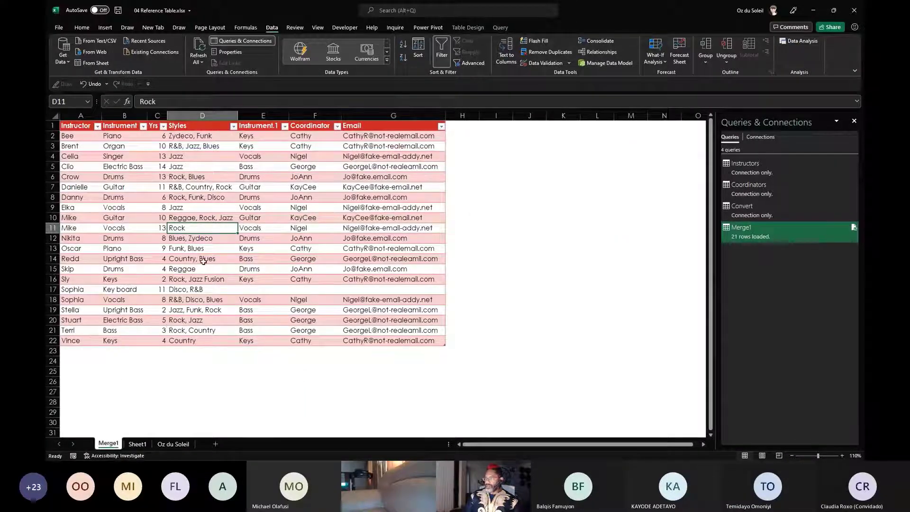
- Add a row converting Key board to Keys in Sheet1's From/To table, and refresh all queries from the Merge1 sheet
left_click(138, 445)
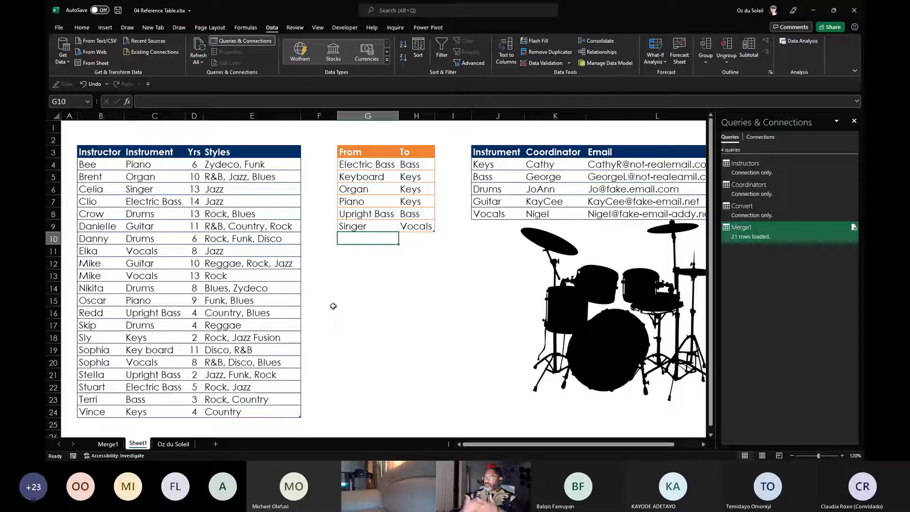
type("Key ba")
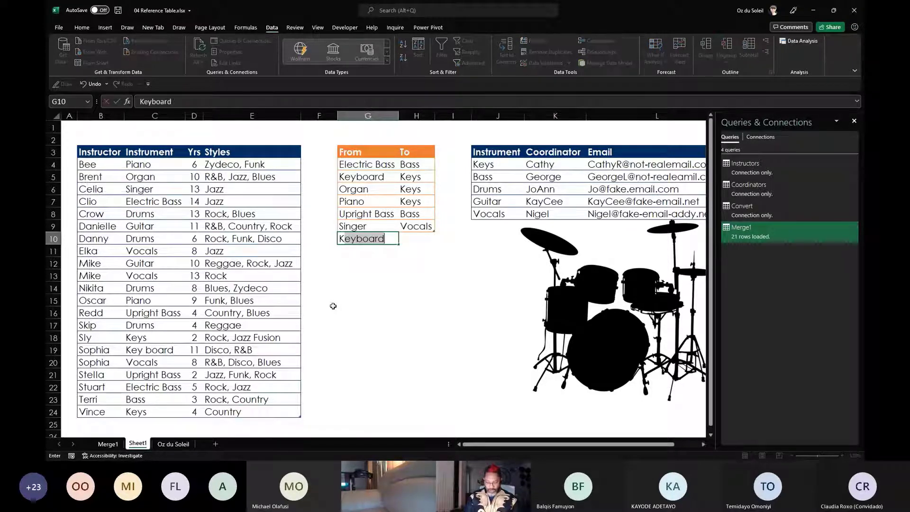
type("ard")
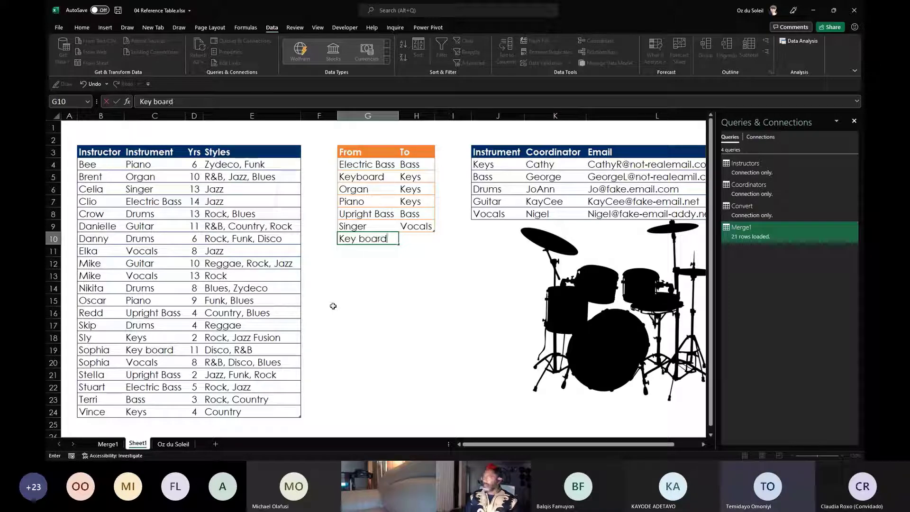
key("Tab")
type("Key")
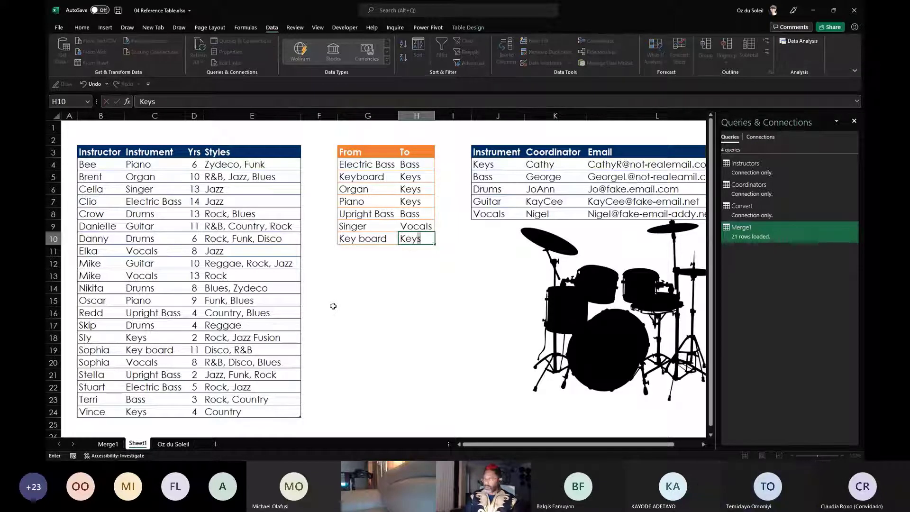
type("s")
key("Return")
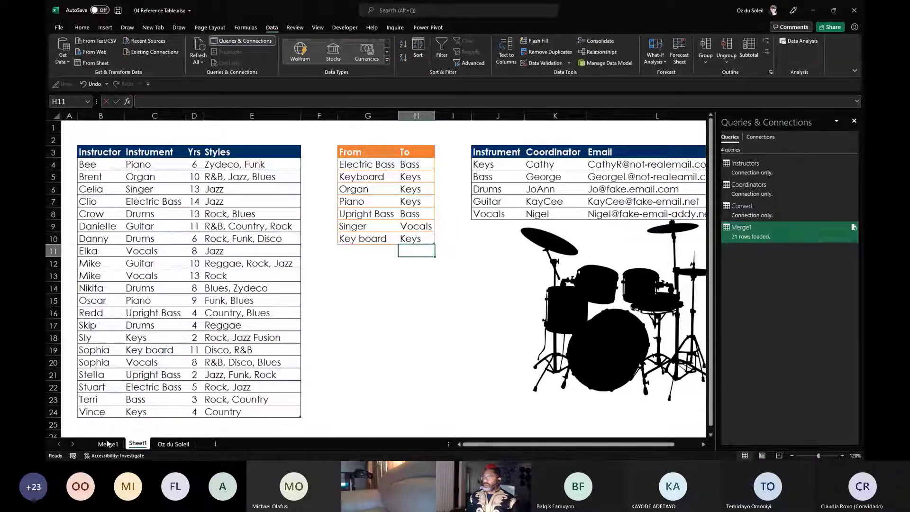
left_click(108, 445)
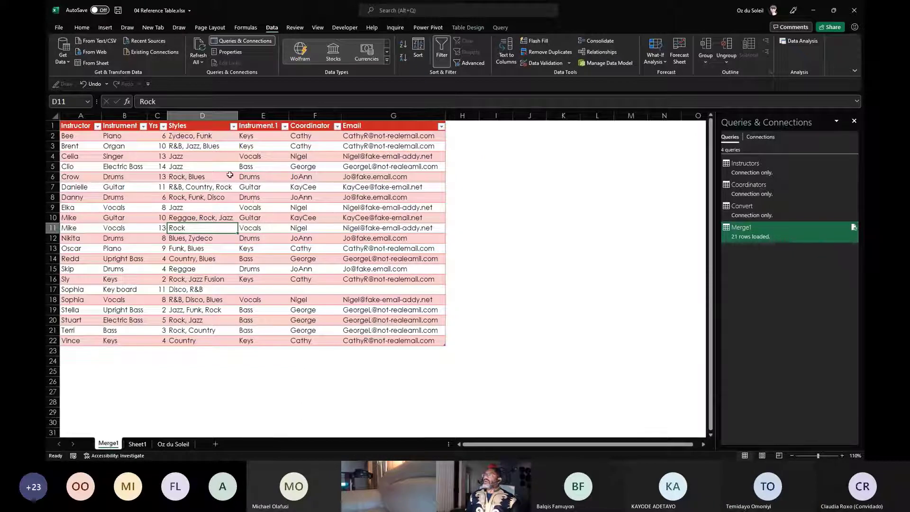
left_click(198, 50)
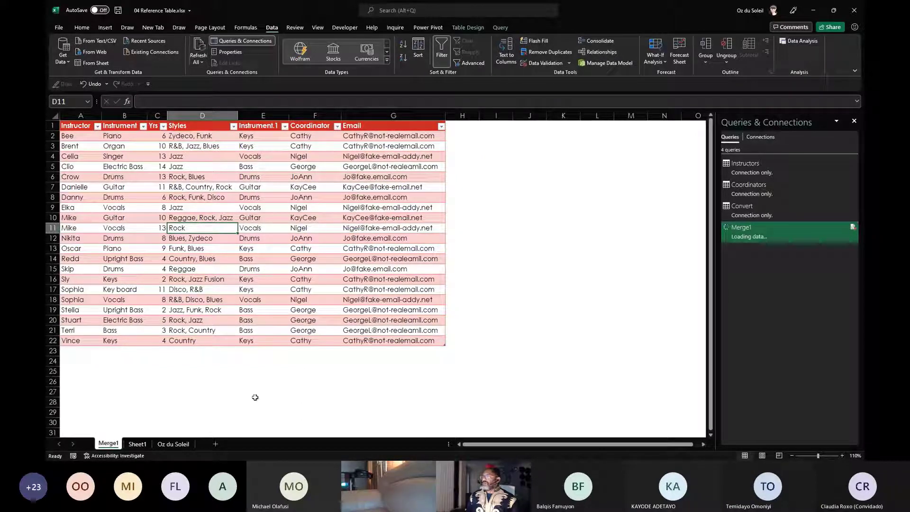
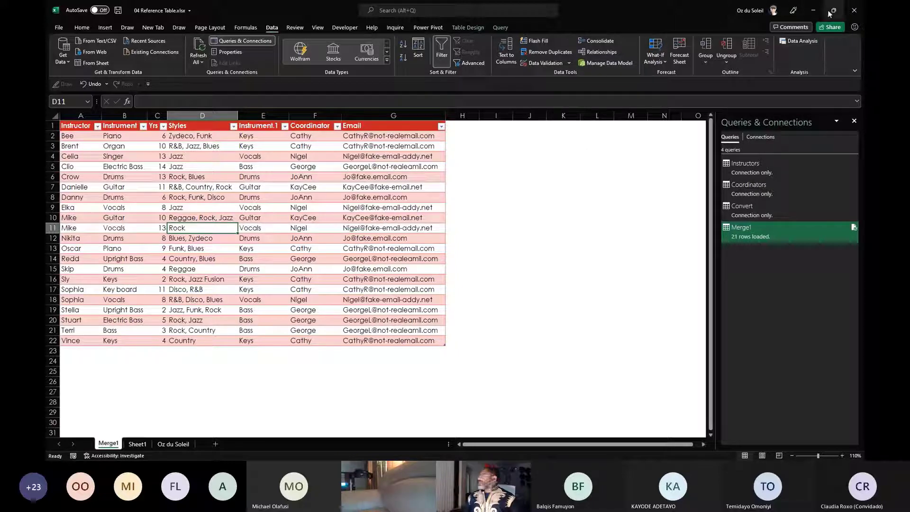
- Close 04 Reference Table.xlsx without saving, and enable the external data connections in 06 Challenge - Reimbursements.xlsx
left_click(853, 15)
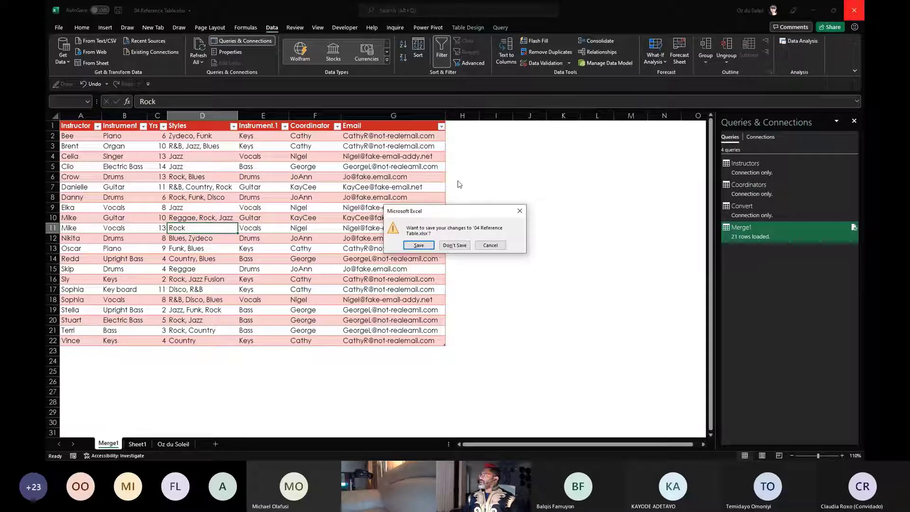
left_click(455, 246)
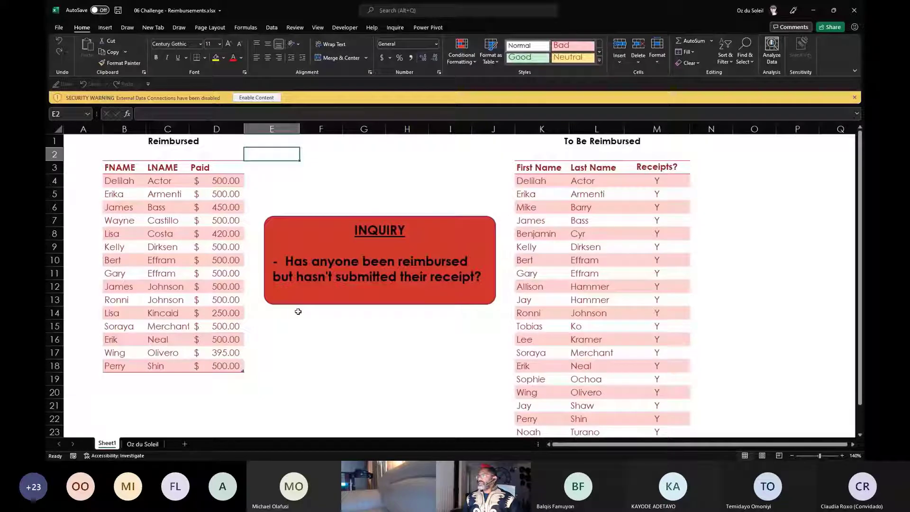
left_click(256, 98)
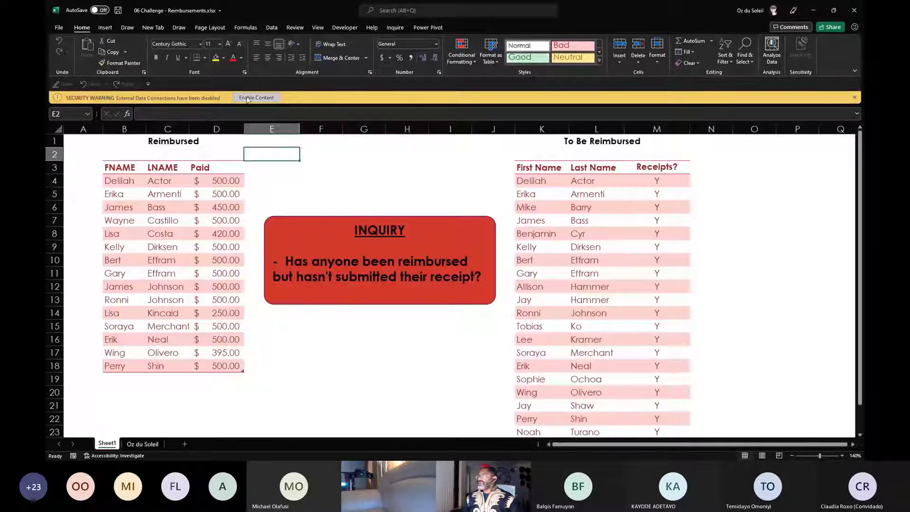
left_click_drag(314, 209, 315, 217)
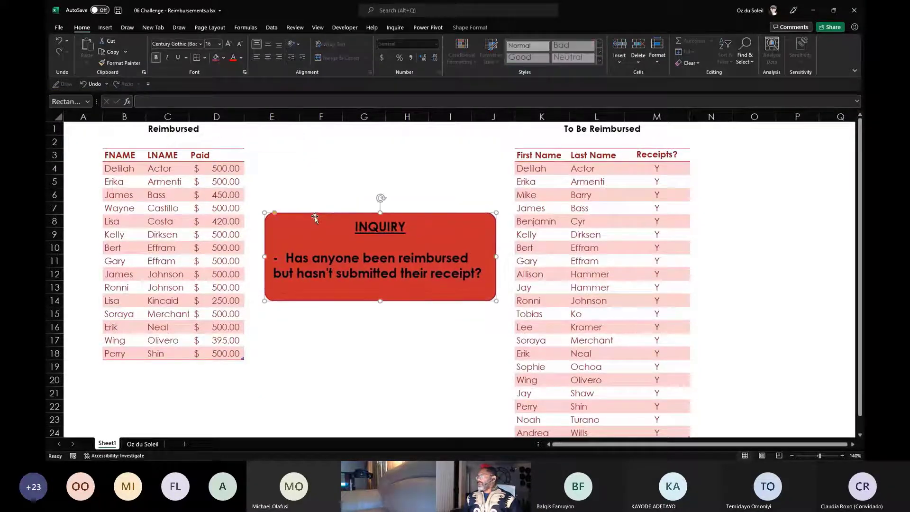
left_click(459, 351)
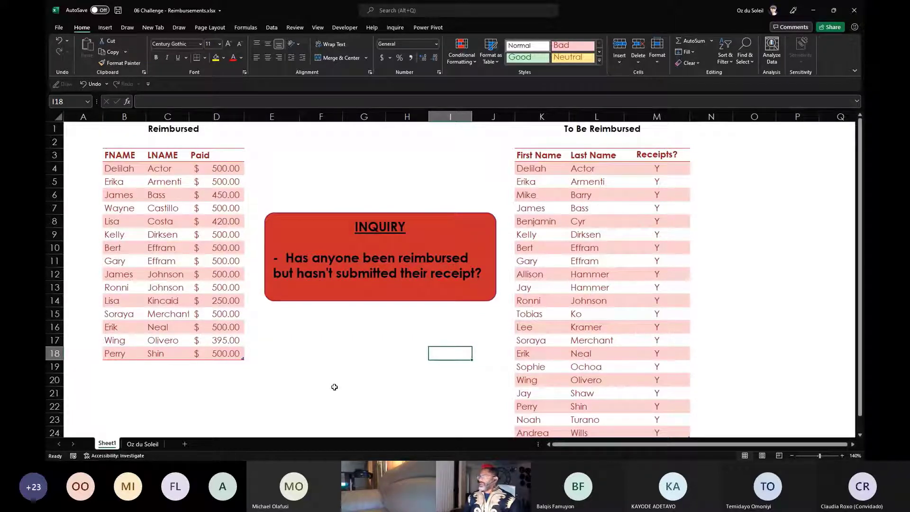
scroll(334, 387, "down", 1)
scroll(334, 387, "up", 1)
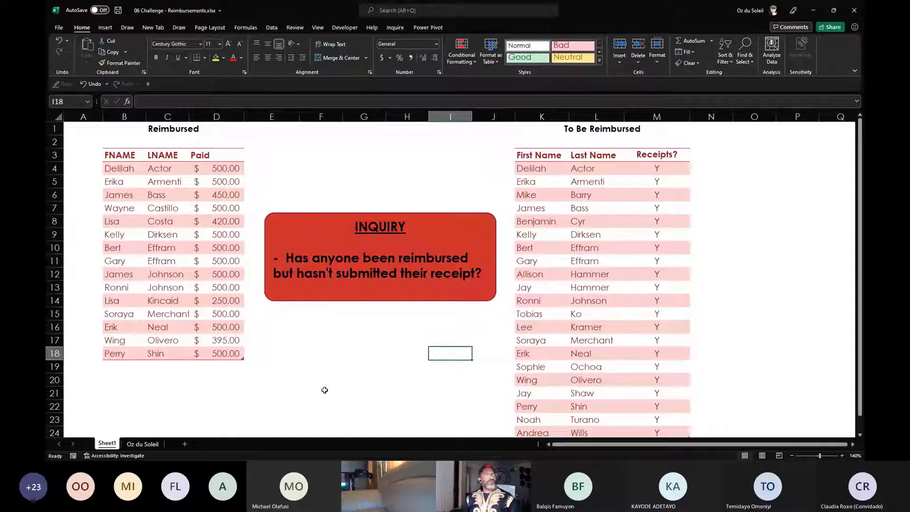
key("alt+Tab")
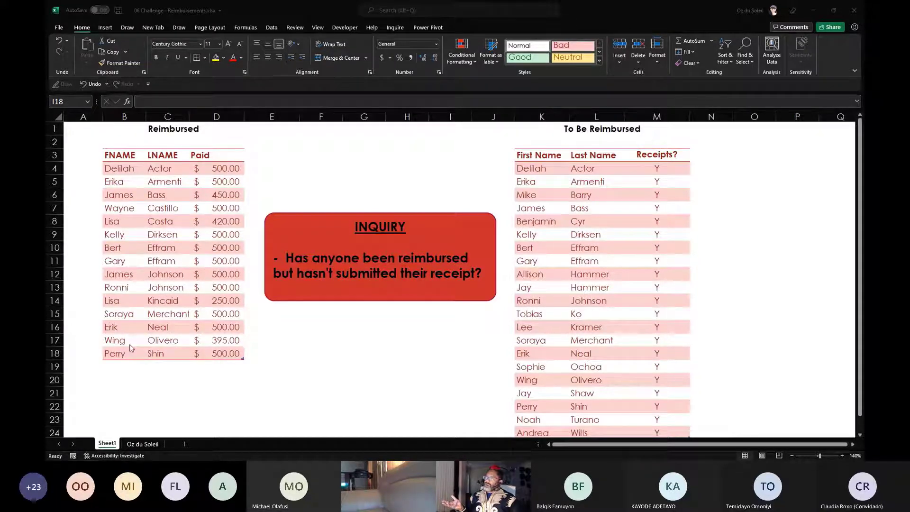
- Show the workbook's queries, and set up a new merge with Reimbursed as the first table and Receipts as the second
left_click(272, 27)
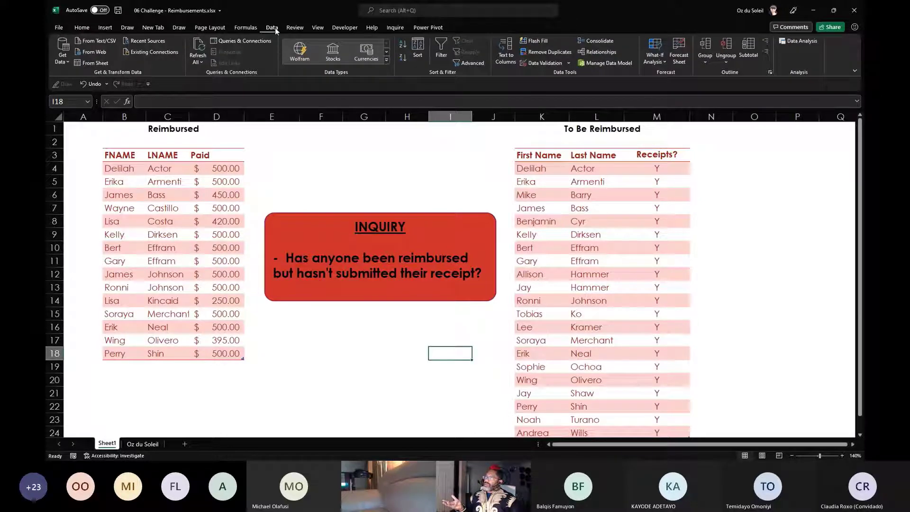
left_click(251, 40)
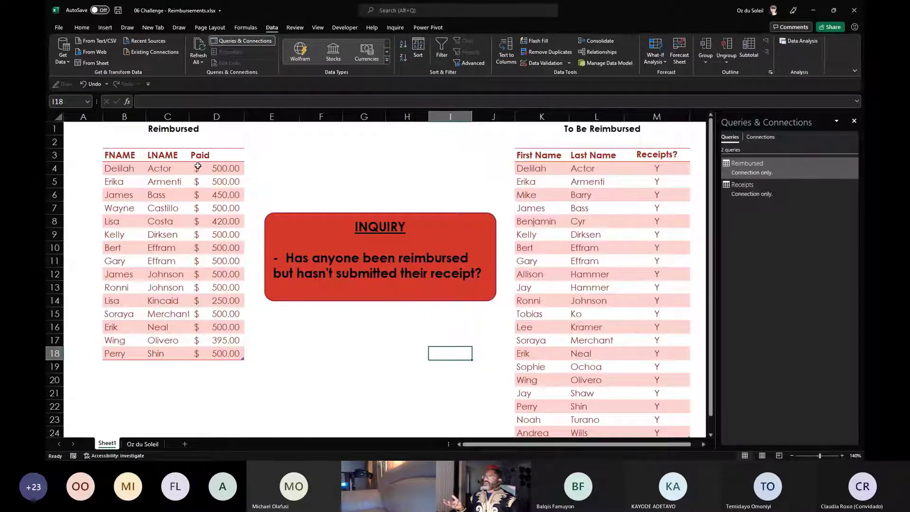
left_click(64, 61)
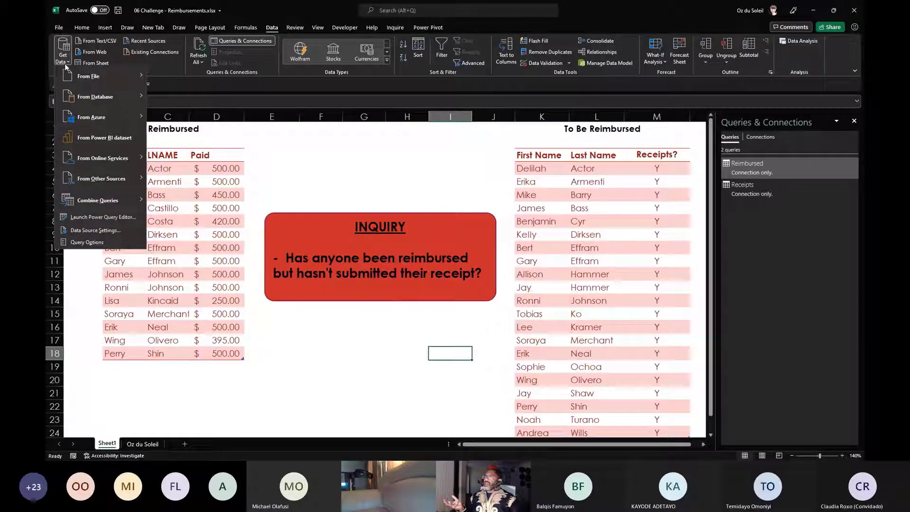
mouse_move(101, 201)
left_click(175, 206)
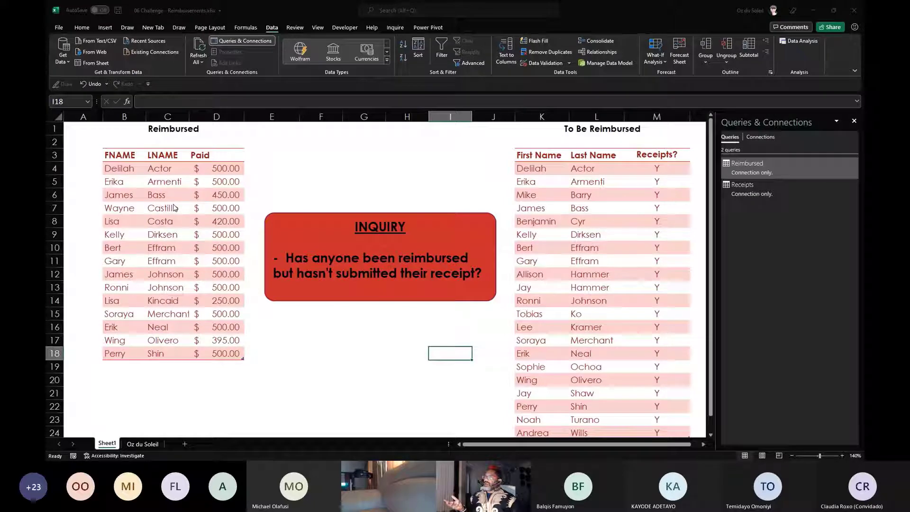
left_click(367, 143)
left_click(335, 160)
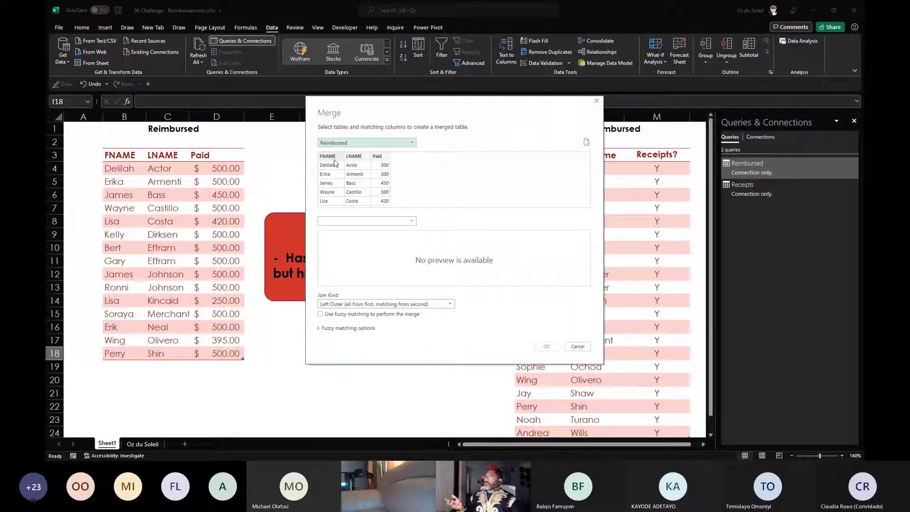
left_click(334, 222)
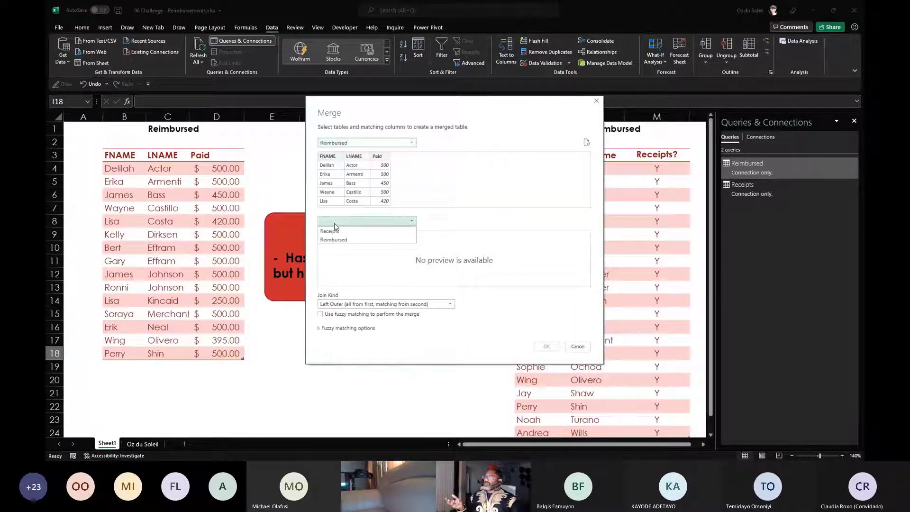
left_click(336, 231)
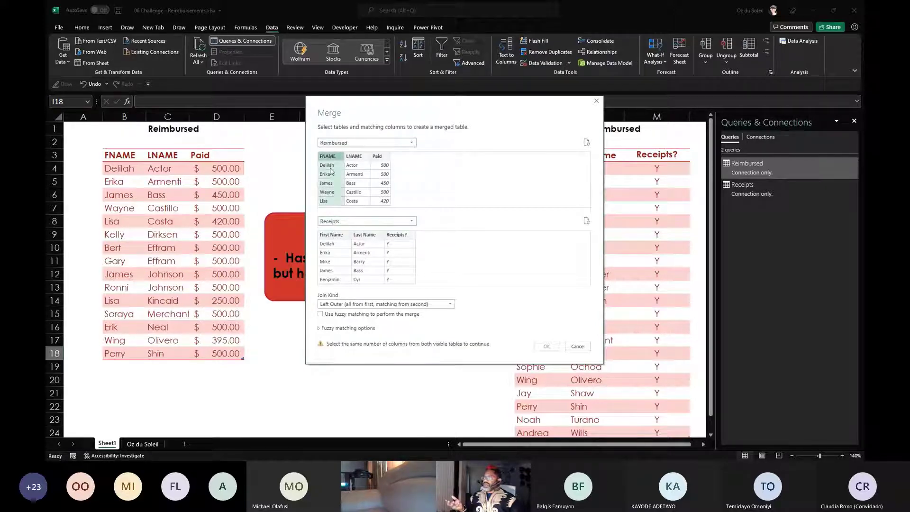
- Match FNAME and LNAME with First Name and Last Name, and create the merge with a Left Anti join
left_click(337, 236)
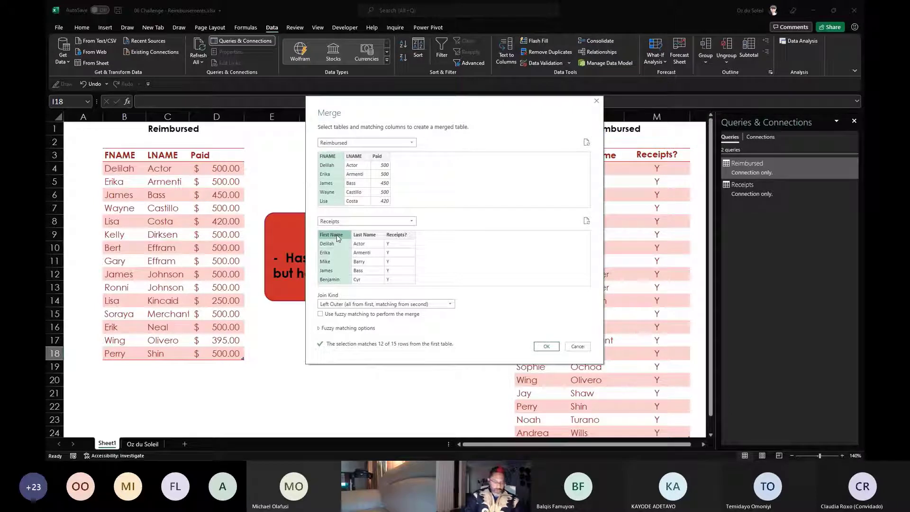
left_click(366, 236, "ctrl")
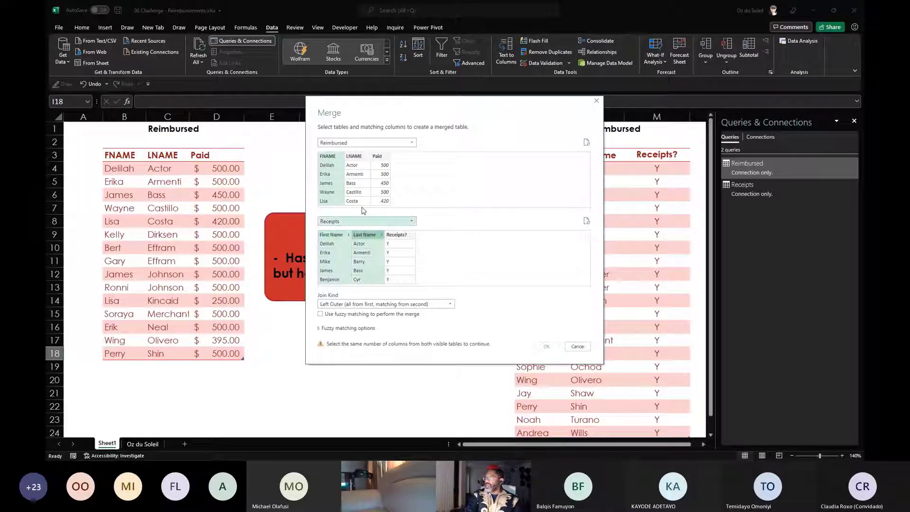
left_click(354, 157, "ctrl")
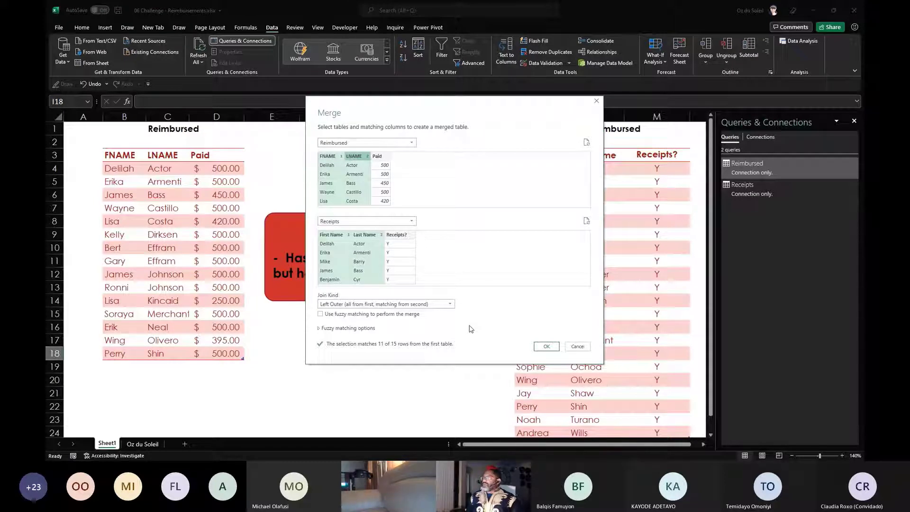
left_click(444, 304)
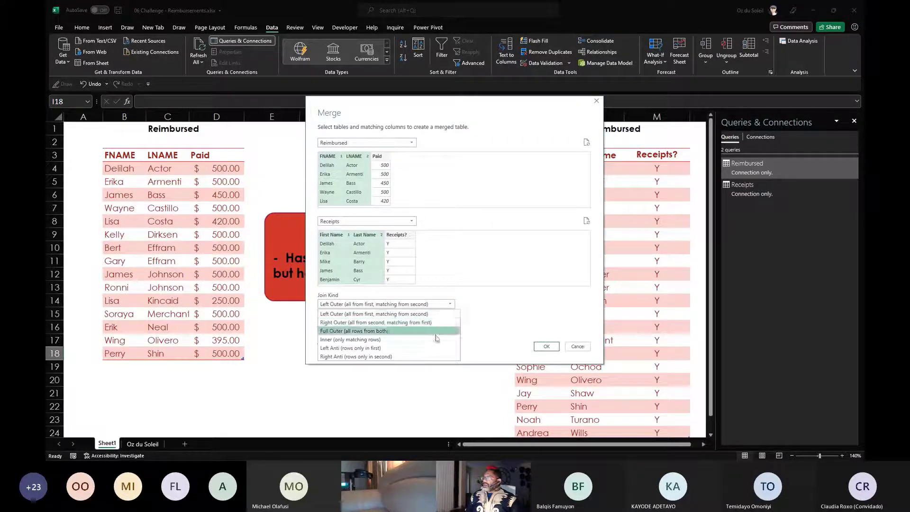
left_click(436, 349)
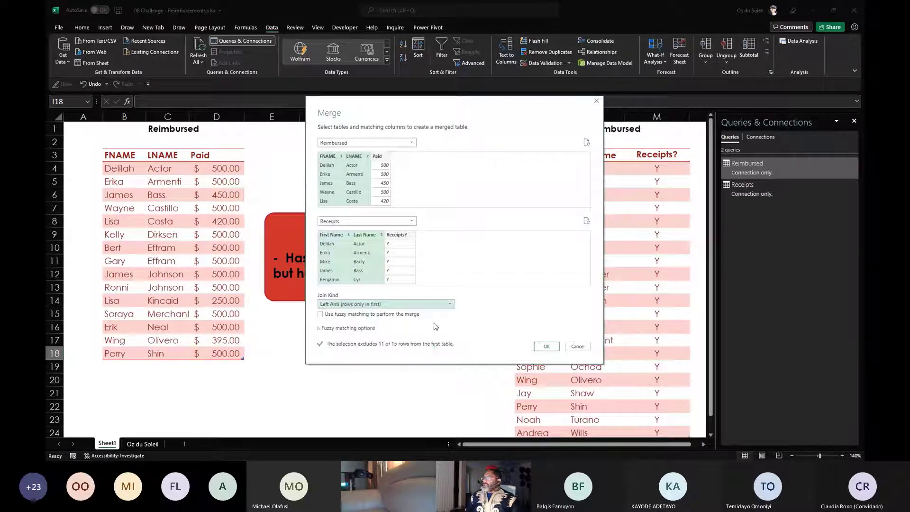
left_click(547, 349)
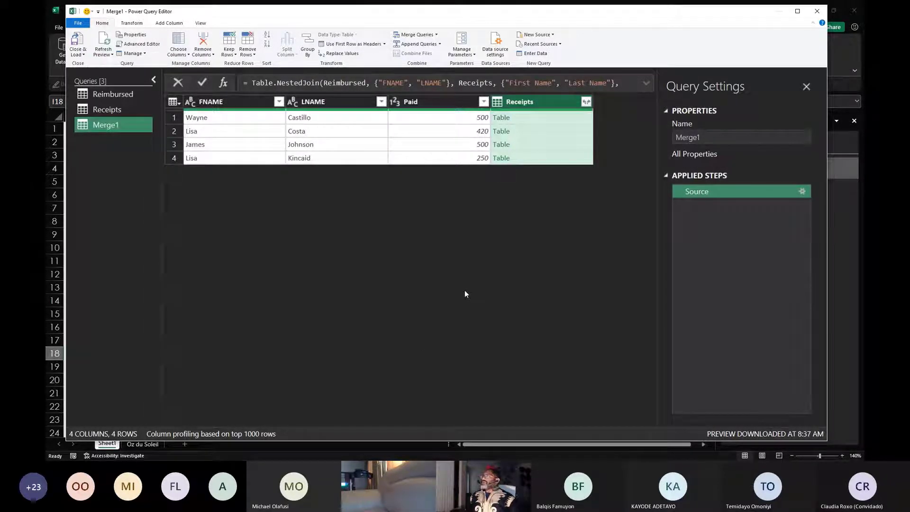
- Remove the Receipts column from Merge1, and load the query as a table at cell B28 of the existing Sheet1
right_click(528, 103)
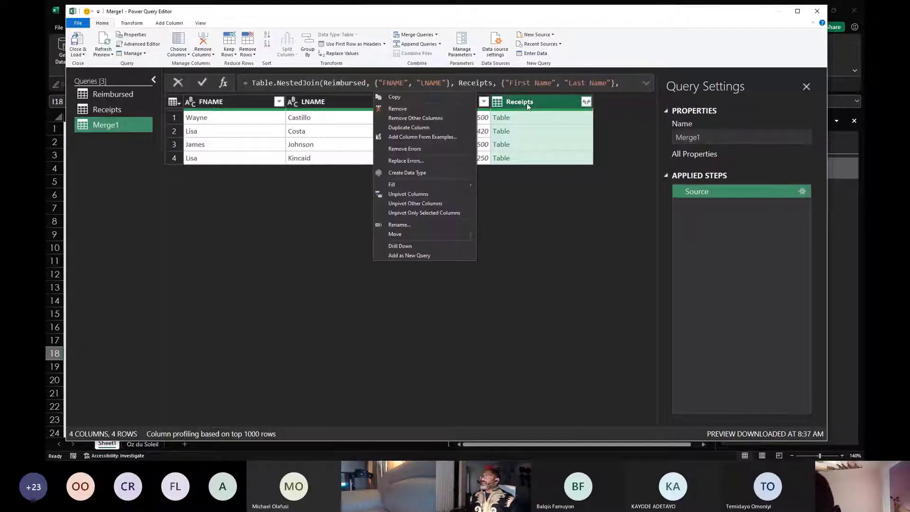
left_click(400, 108)
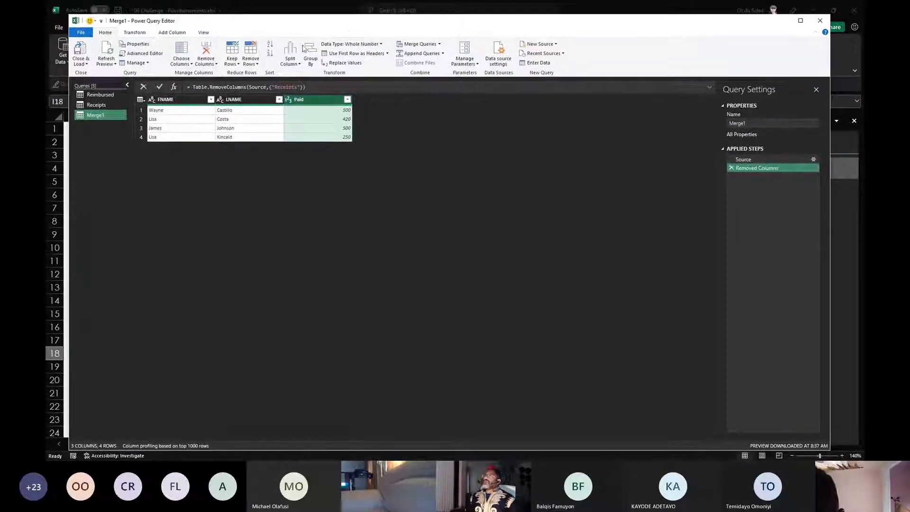
left_click(86, 64)
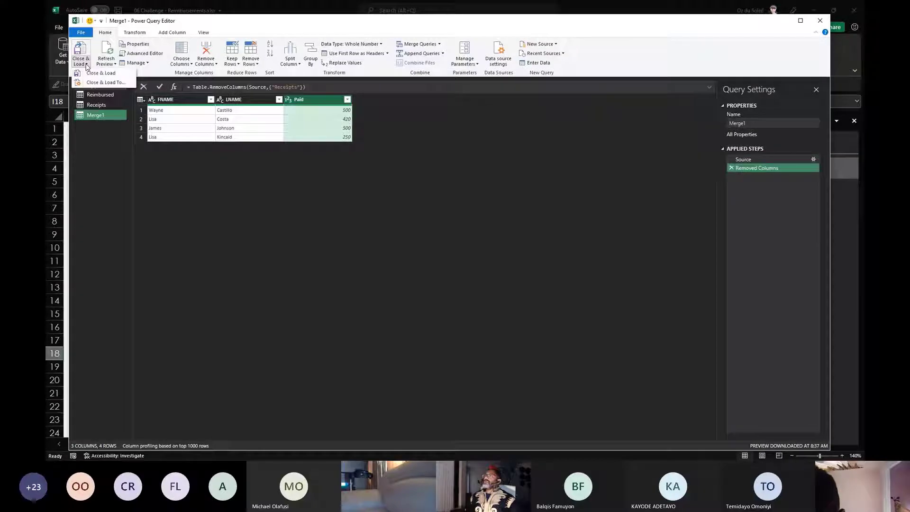
left_click(93, 83)
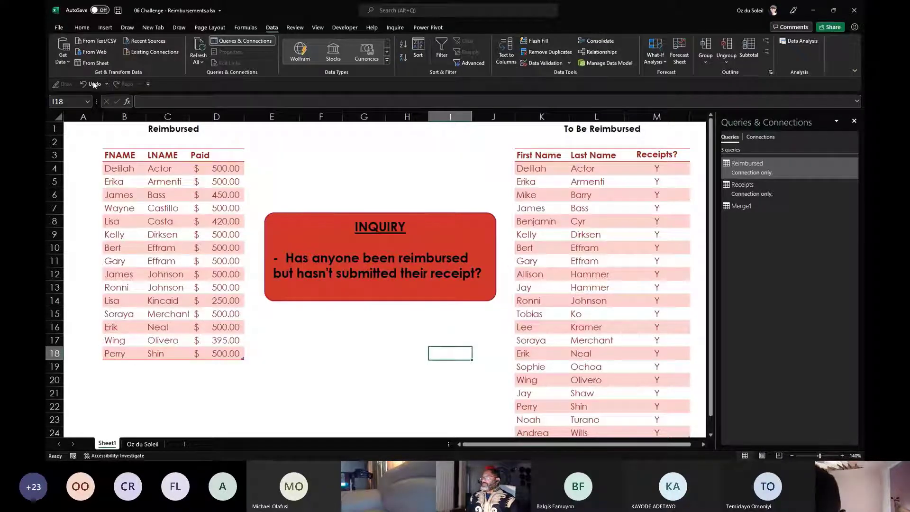
scroll(112, 403, "down", 2)
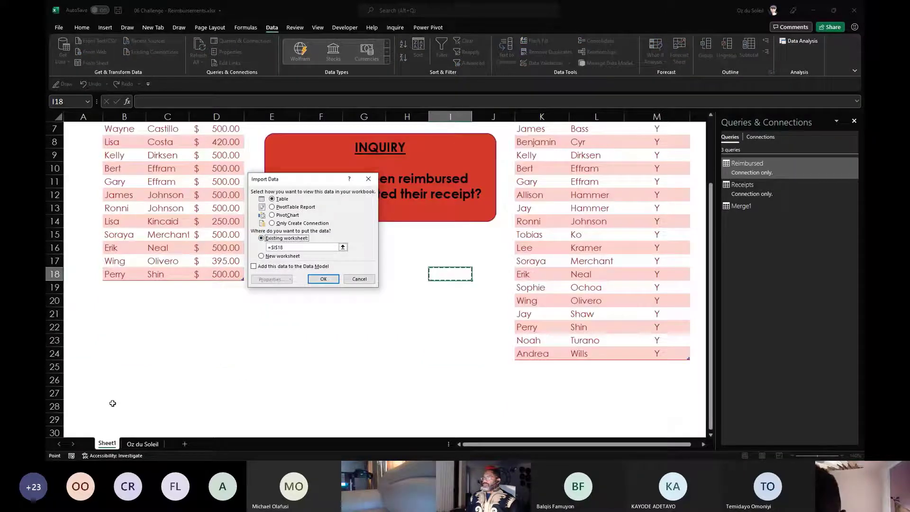
left_click(109, 403)
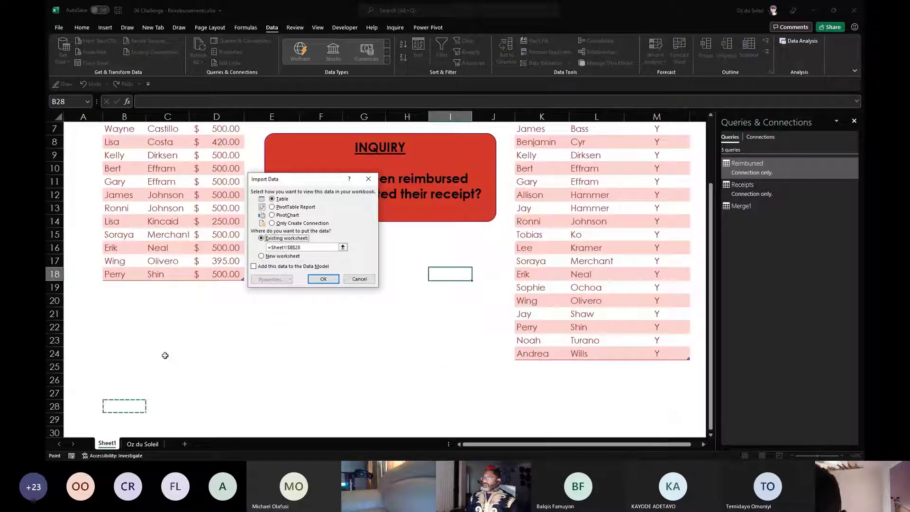
left_click(322, 281)
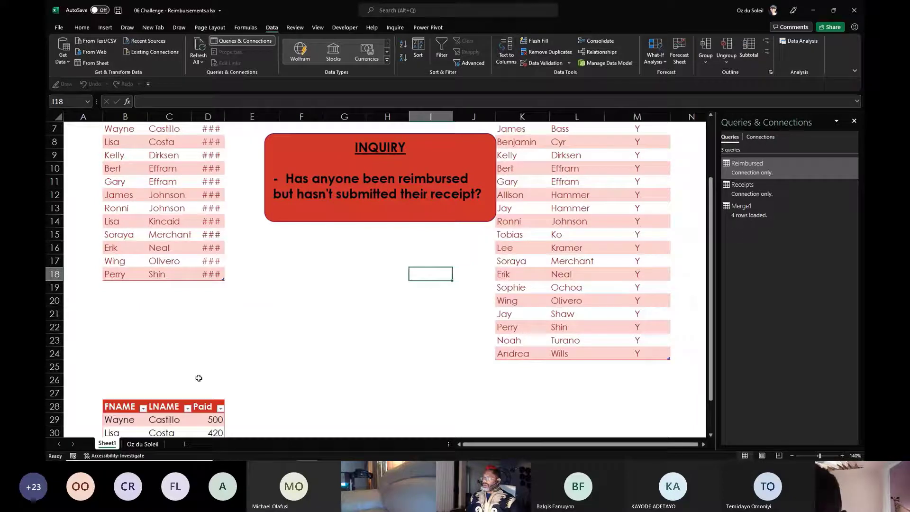
- AutoFit the width of column D on Sheet1 to its Paid amounts
scroll(199, 378, "down", 2)
scroll(223, 142, "up", 3)
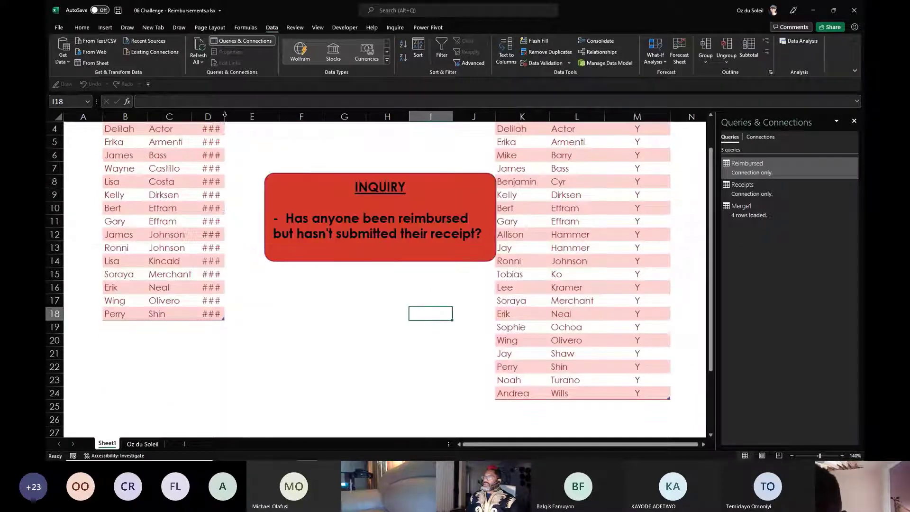
double_click(225, 115)
scroll(224, 302, "down", 5)
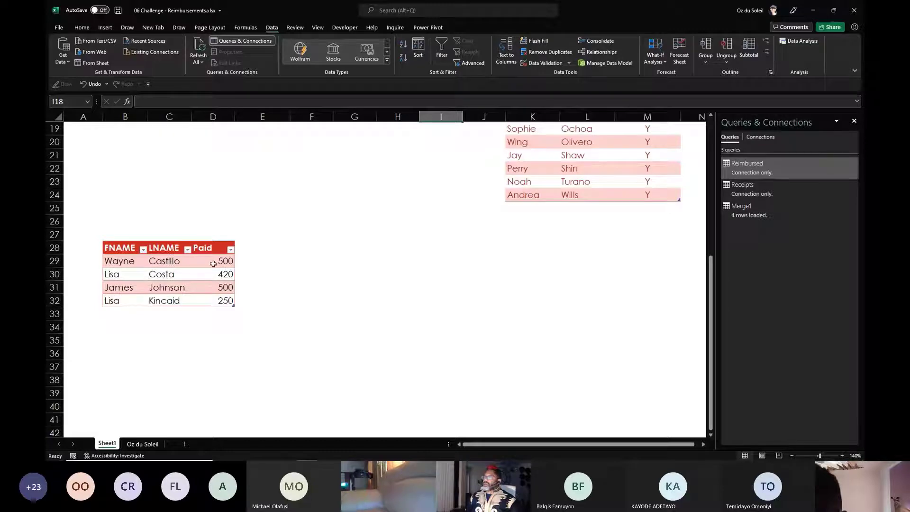
- Compare the loaded merge table with the Reimbursed and To Be Reimbursed lists, and turn off its filter buttons
scroll(211, 263, "up", 3)
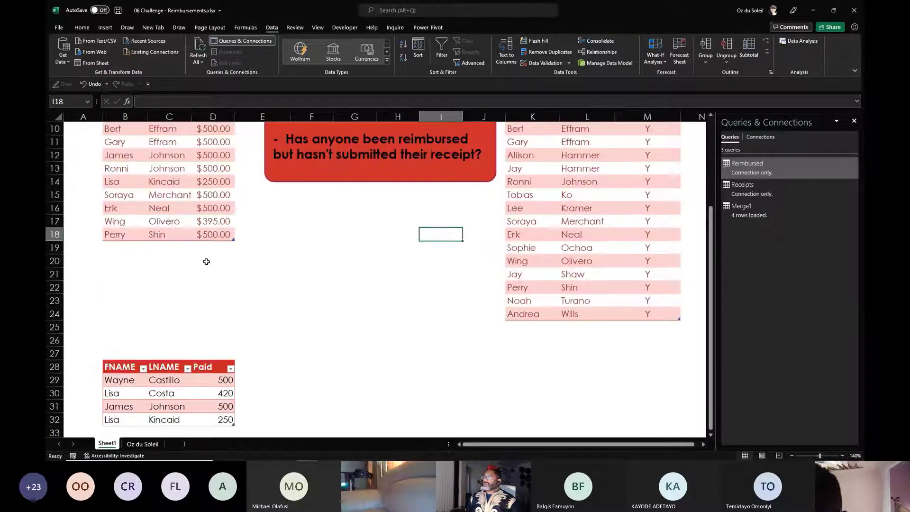
scroll(206, 262, "up", 2)
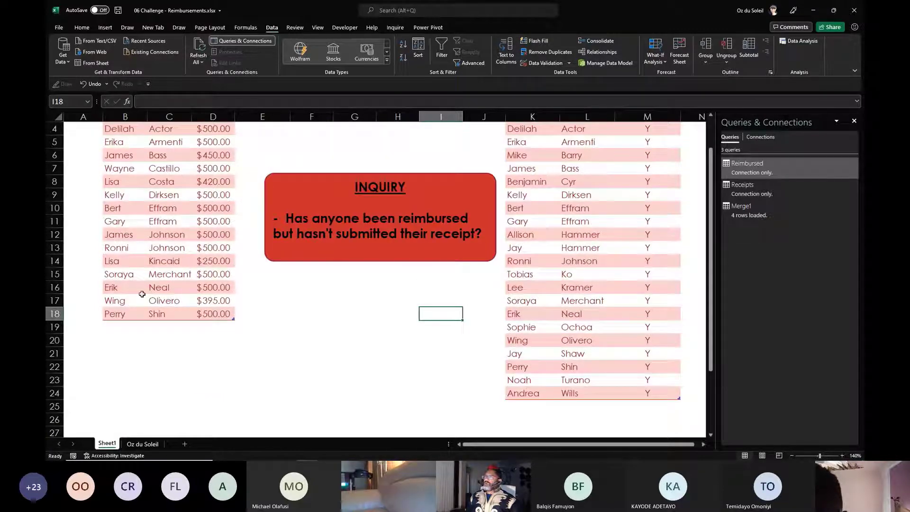
scroll(142, 294, "up", 1)
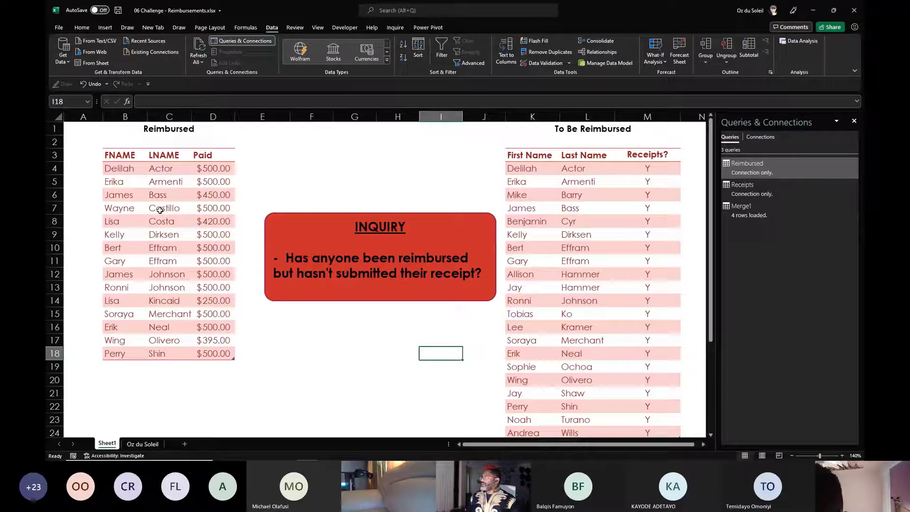
scroll(535, 313, "down", 2)
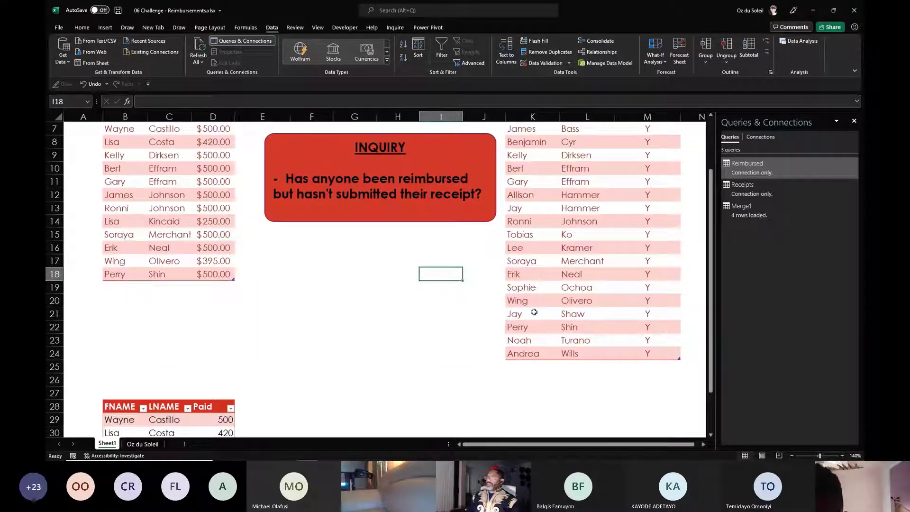
scroll(122, 400, "down", 2)
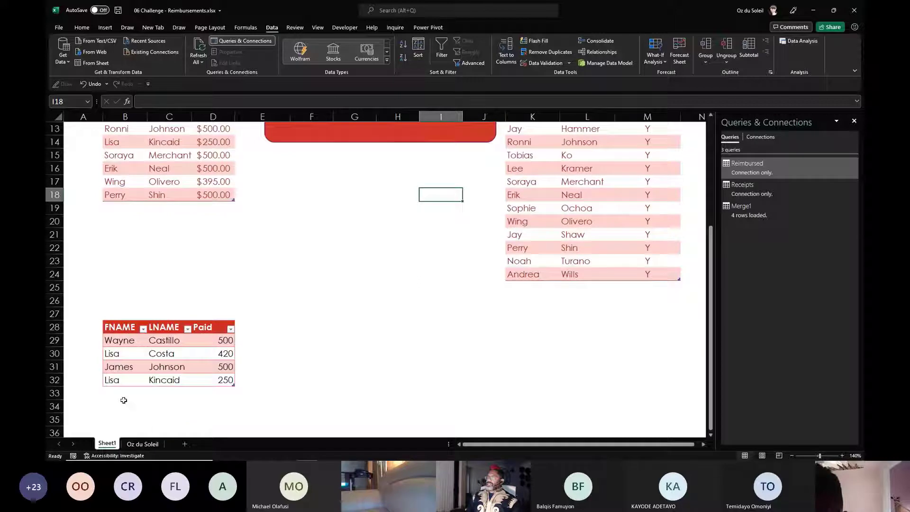
left_click(137, 355)
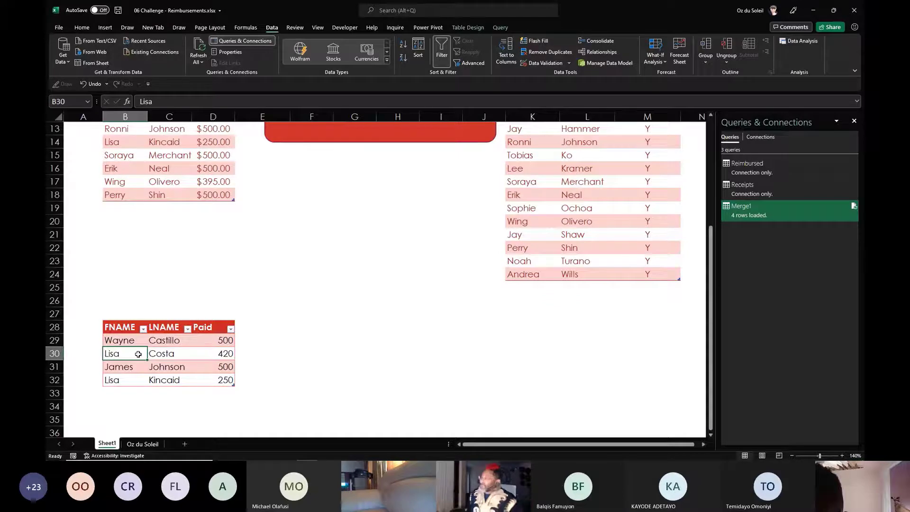
left_click(184, 368)
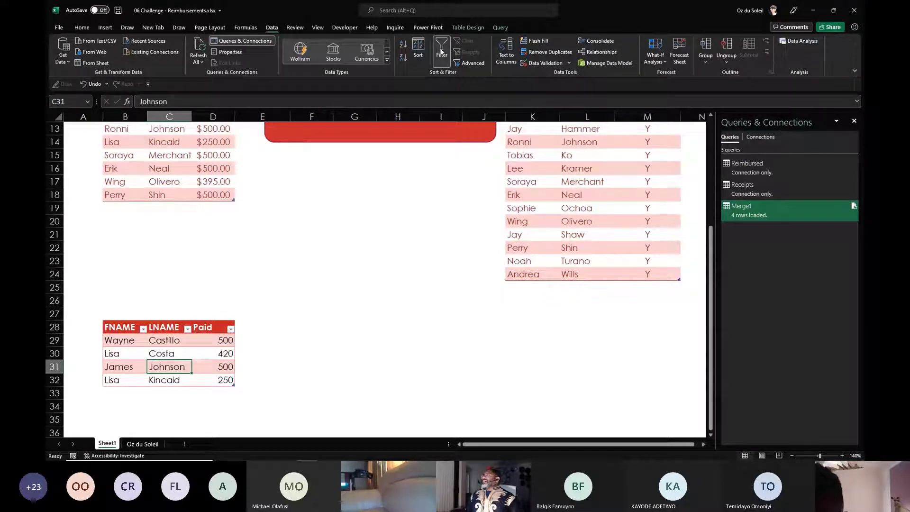
left_click(497, 28)
left_click(470, 29)
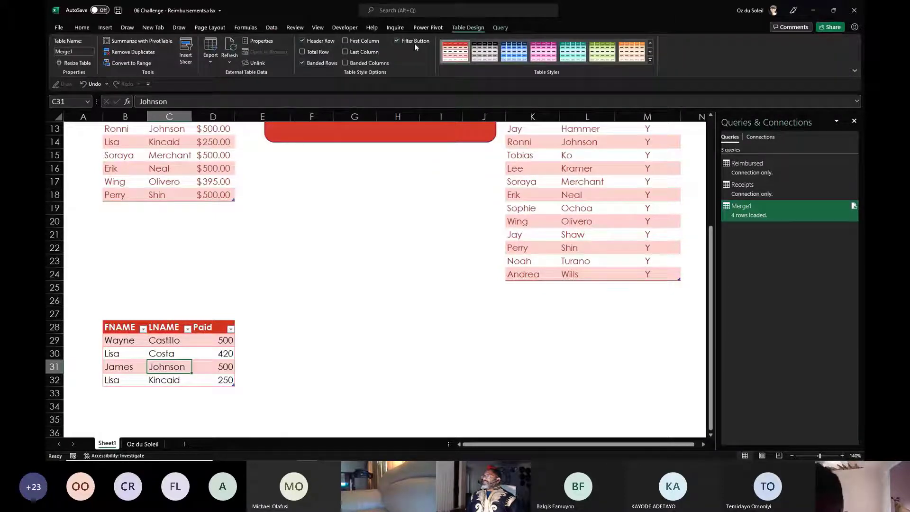
left_click(414, 43)
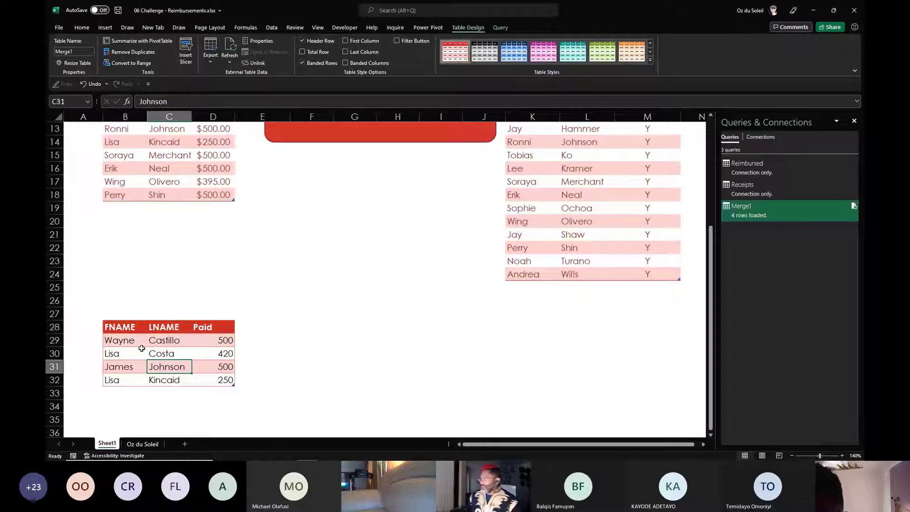
- Close 06 Challenge - Reimbursements.xlsx without saving
scroll(142, 349, "up", 4)
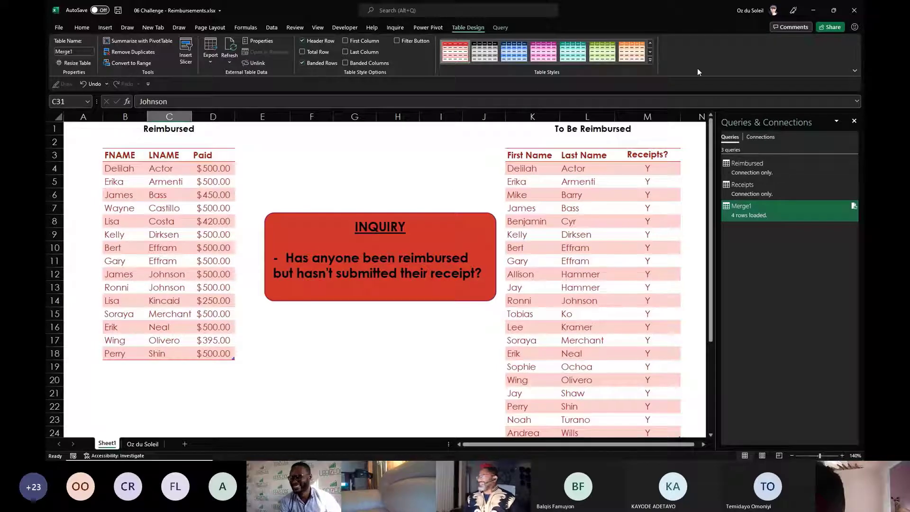
left_click(855, 10)
left_click(455, 245)
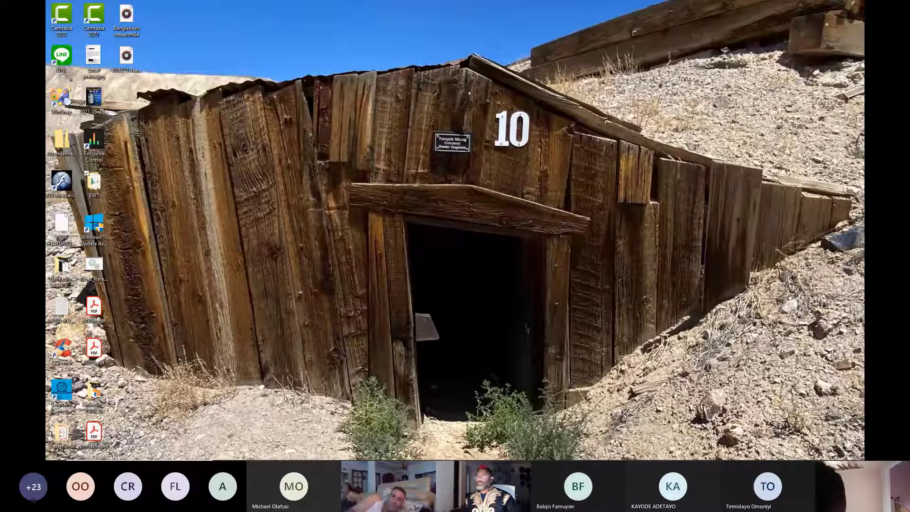
- Switch to the Fuzzy matches - Words.xlsx workbook and enlarge its sheet to 100% zoom
key("alt+Tab")
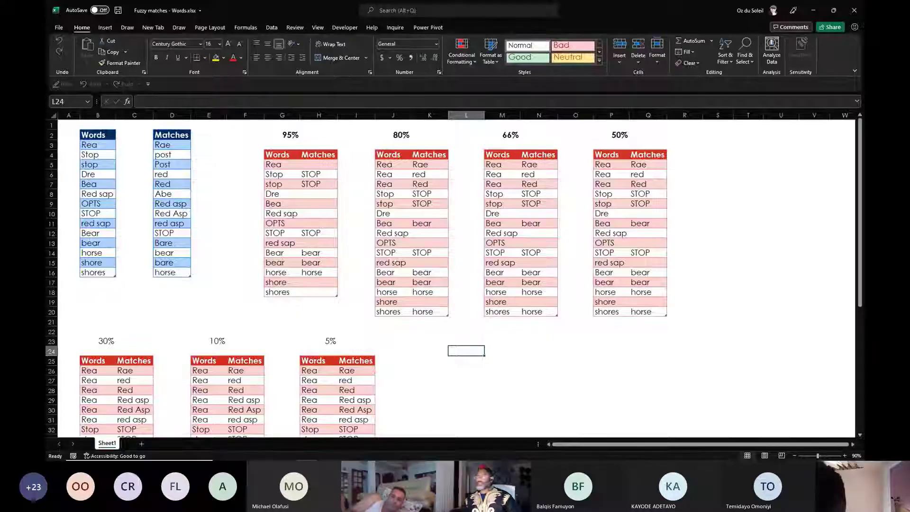
left_click(844, 456)
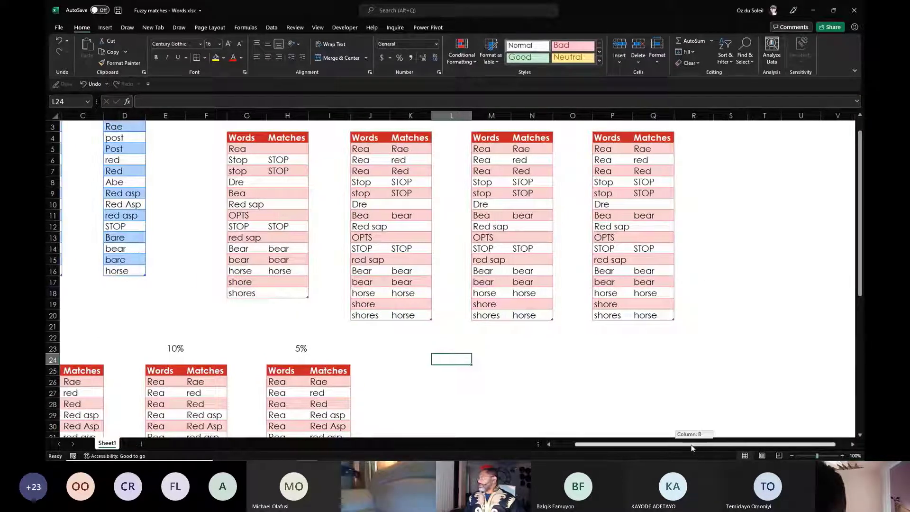
scroll(91, 182, "left", 2)
scroll(91, 182, "up", 1)
- Show the workbook's queries and open the 80% query in the Power Query Editor
left_click(92, 181)
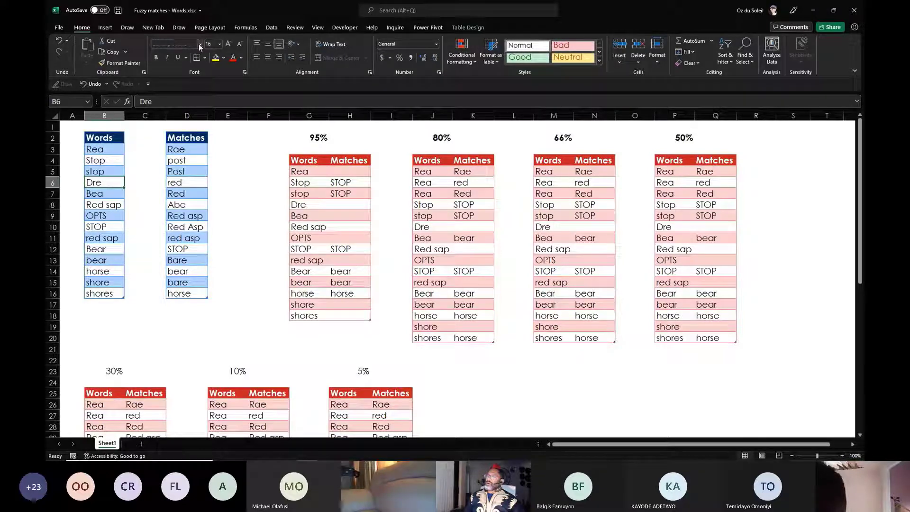
left_click(271, 28)
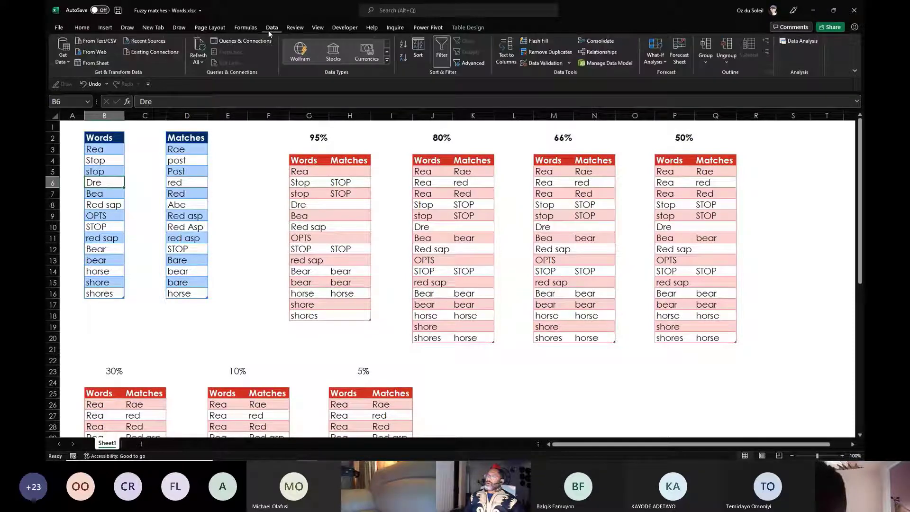
left_click(243, 41)
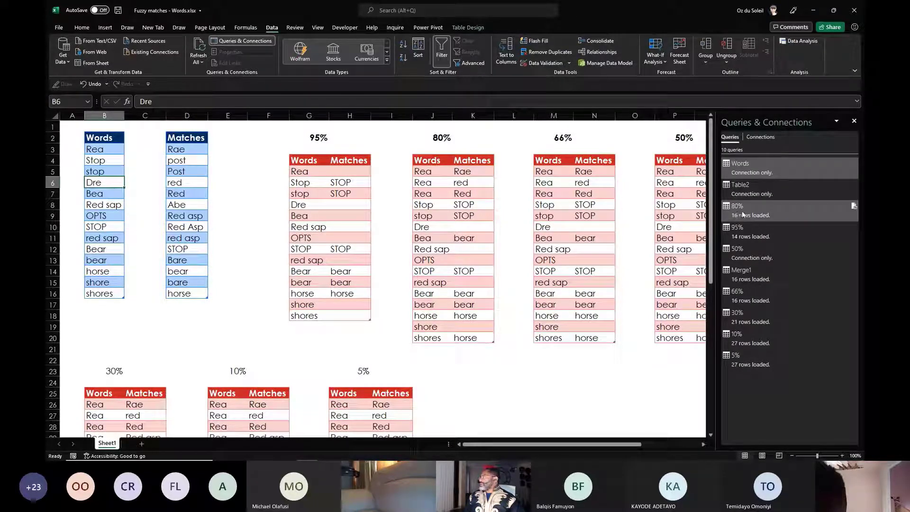
mouse_move(742, 210)
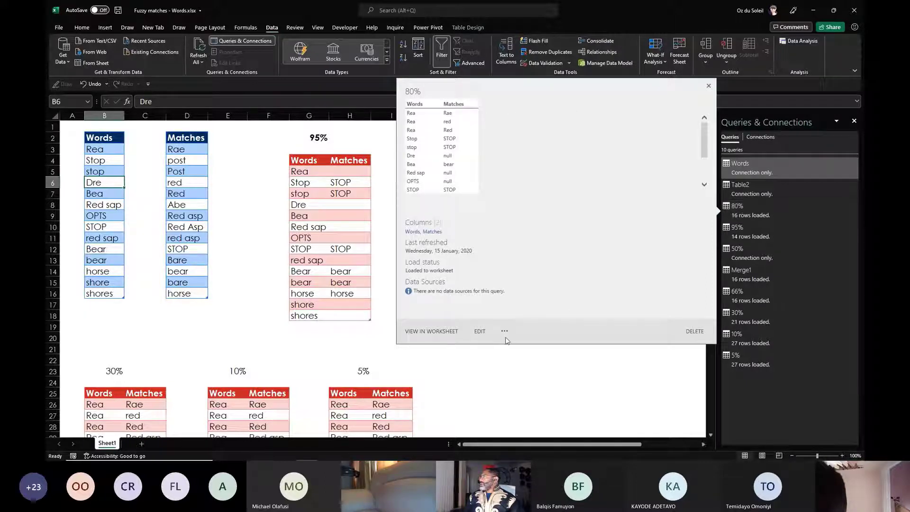
left_click(480, 332)
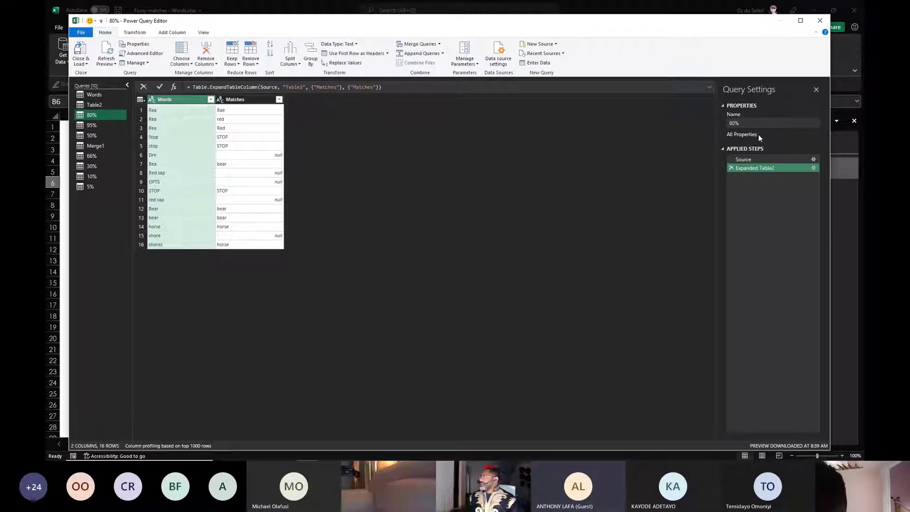
- Examine the fuzzy matching options in the merge settings of the 80% query's Source step, and leave without changes
left_click(814, 159)
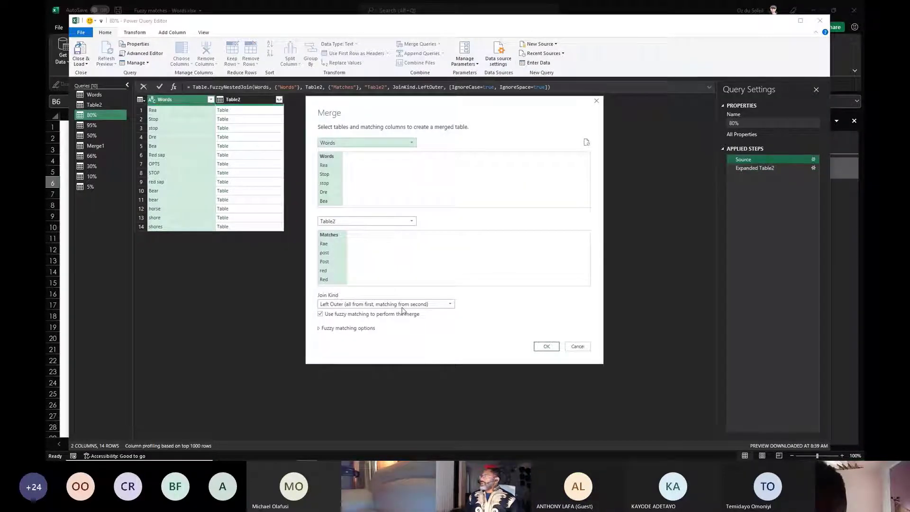
left_click(368, 329)
scroll(403, 343, "down", 2)
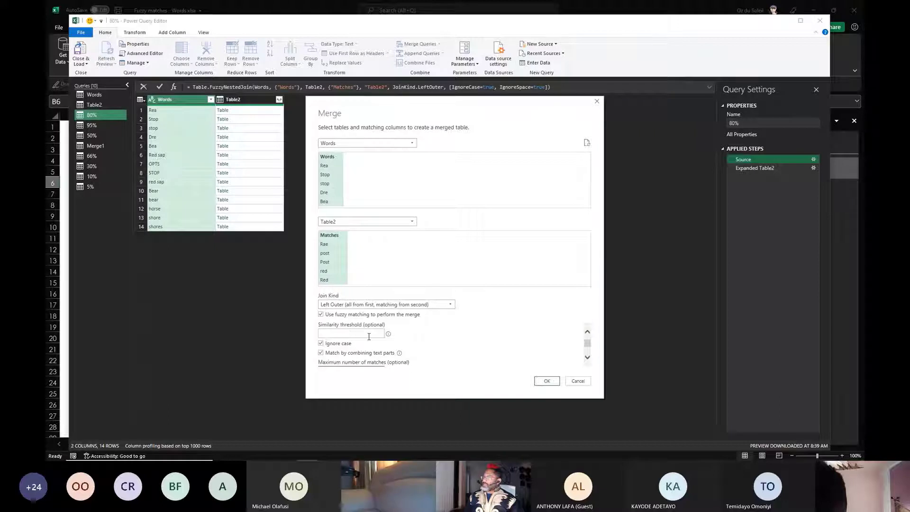
scroll(450, 346, "down", 1)
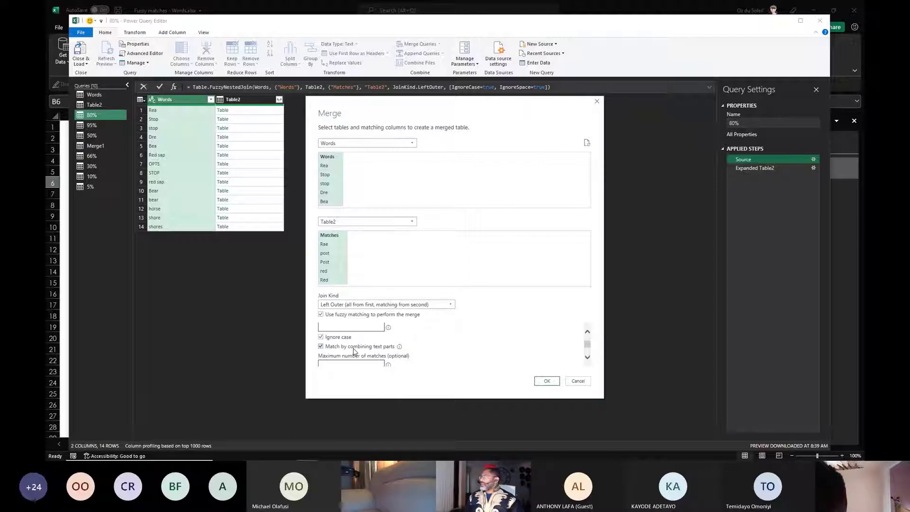
scroll(474, 357, "up", 1)
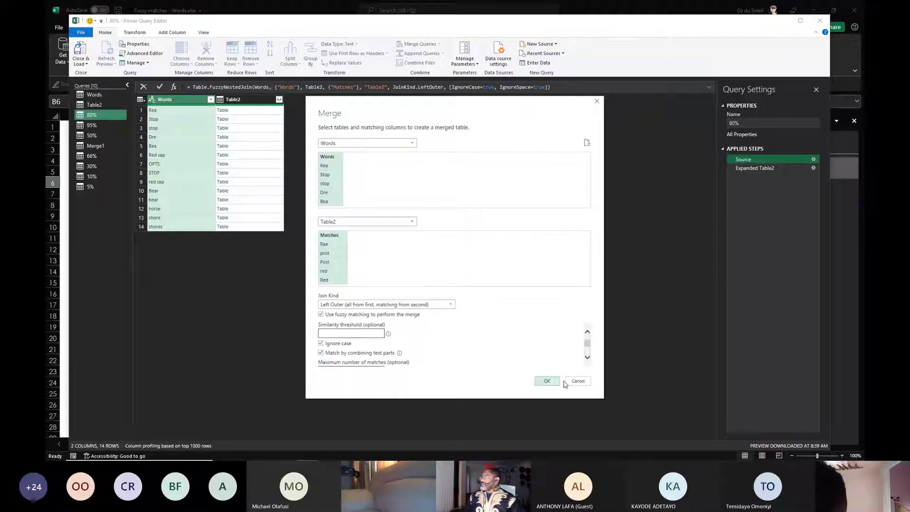
left_click(578, 381)
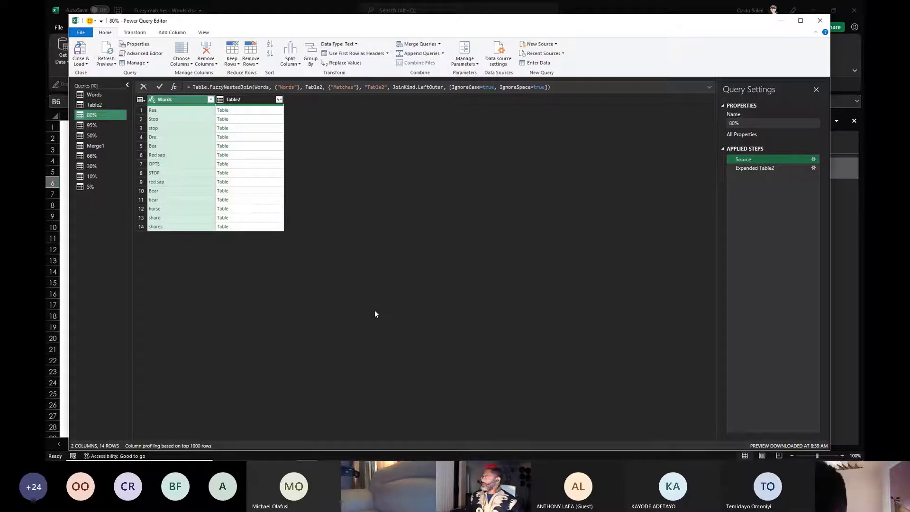
- Enlarge the Power Query Editor's text, and view the 80% query's matches at the Expanded Table2 step
key("ctrl+shift+equal")
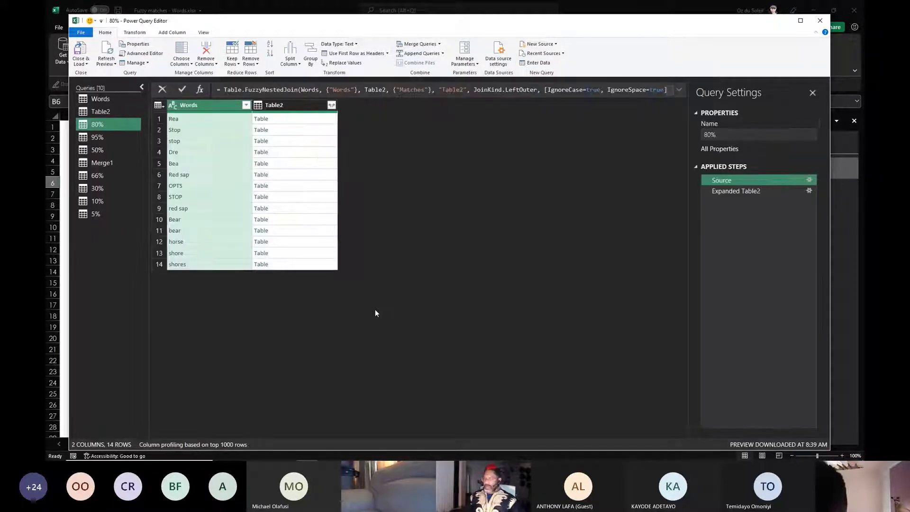
key("ctrl+shift+equal")
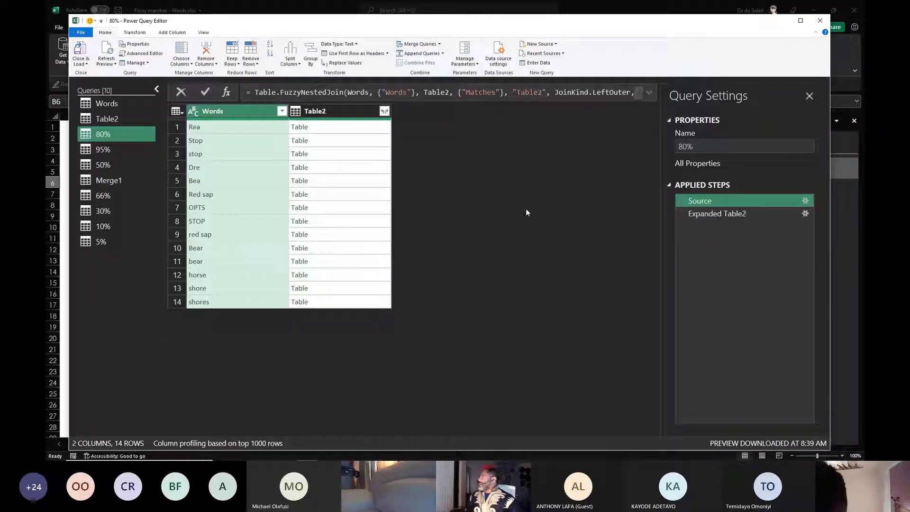
left_click(722, 212)
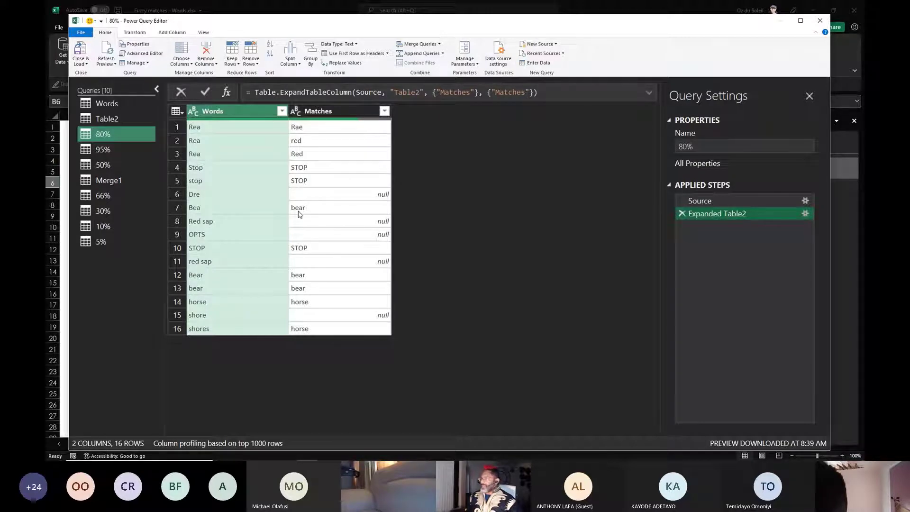
- Leave the Power Query Editor and compare the 95%, 80%, 66% and 50% match tables on the sheet at 110% zoom
left_click(820, 27)
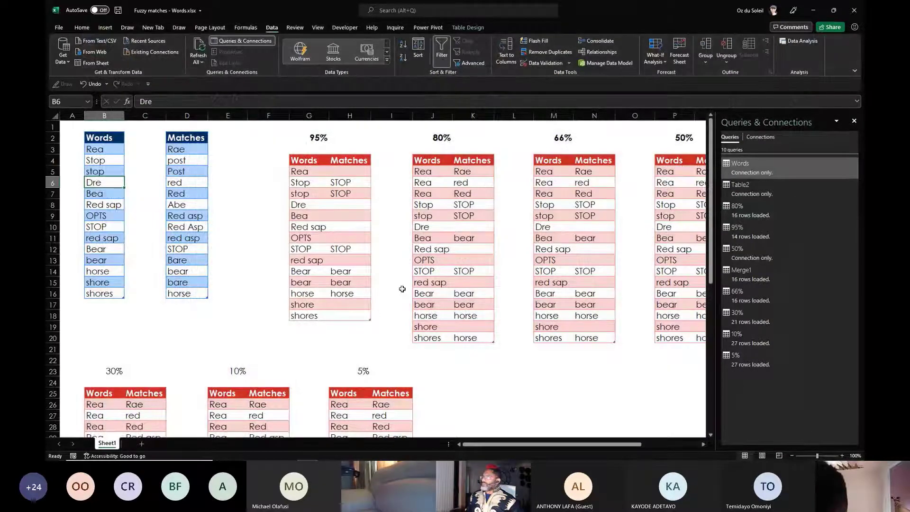
left_click(843, 456)
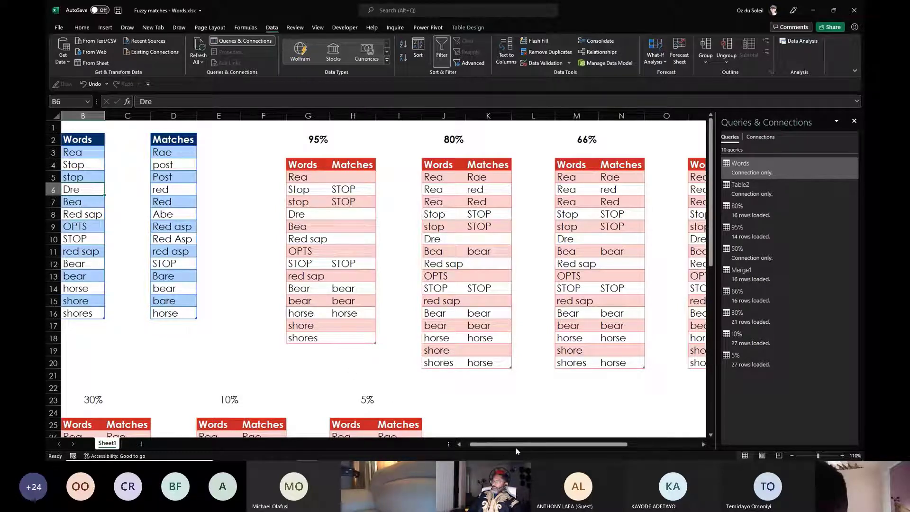
left_click_drag(536, 447, 541, 443)
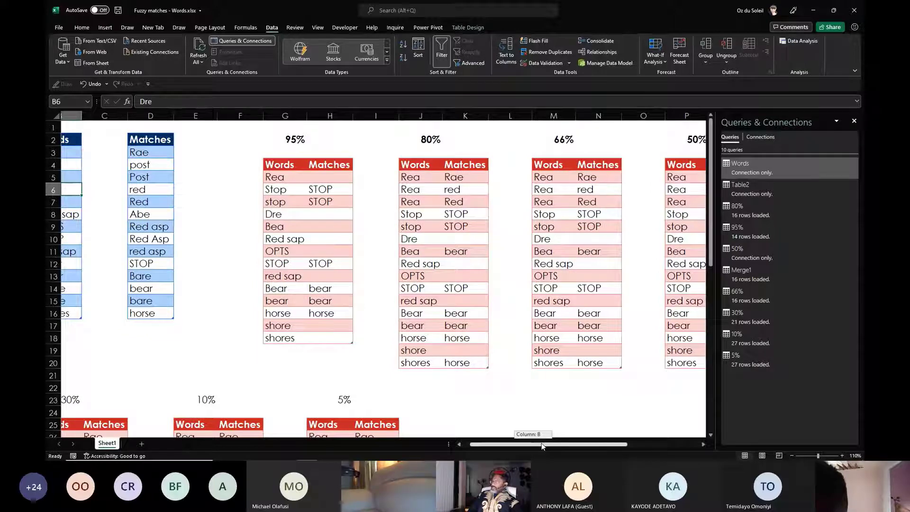
left_click_drag(542, 443, 584, 443)
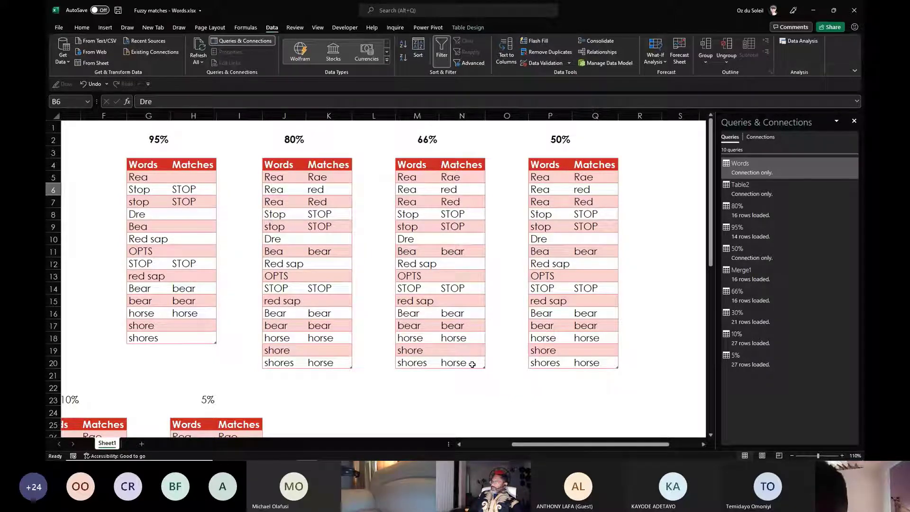
scroll(470, 363, "down", 6)
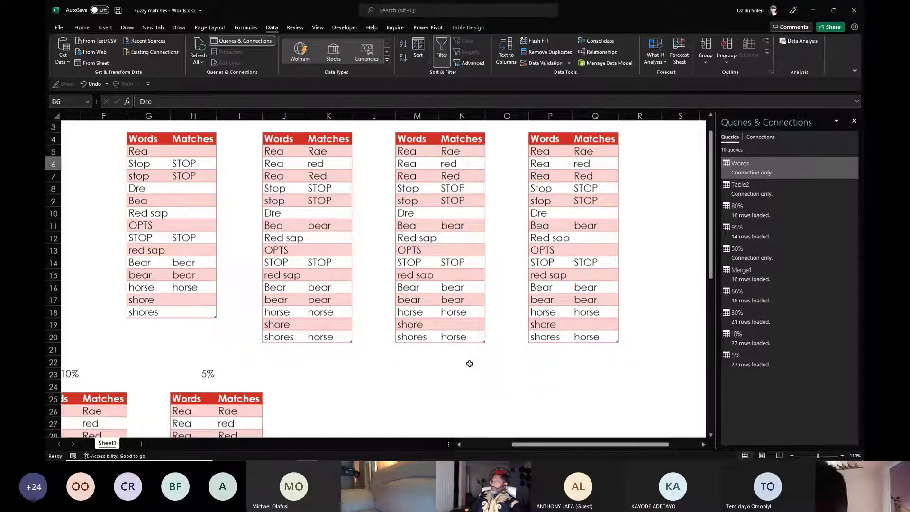
- Compare the fuzzy matches in the 30%, 10% and 5% tables, and close the Fuzzy matches - Words.xlsx workbook
left_click_drag(515, 444, 468, 443)
scroll(409, 338, "down", 3)
scroll(409, 338, "up", 3)
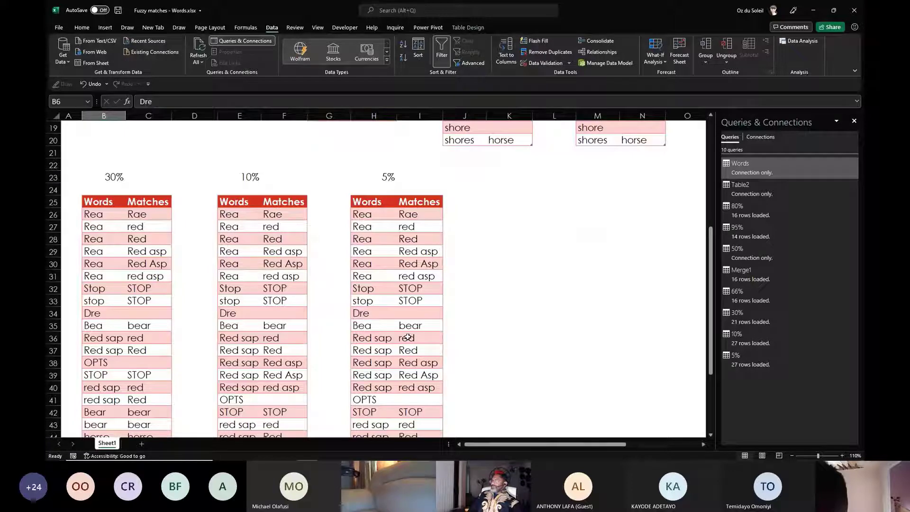
scroll(401, 273, "down", 3)
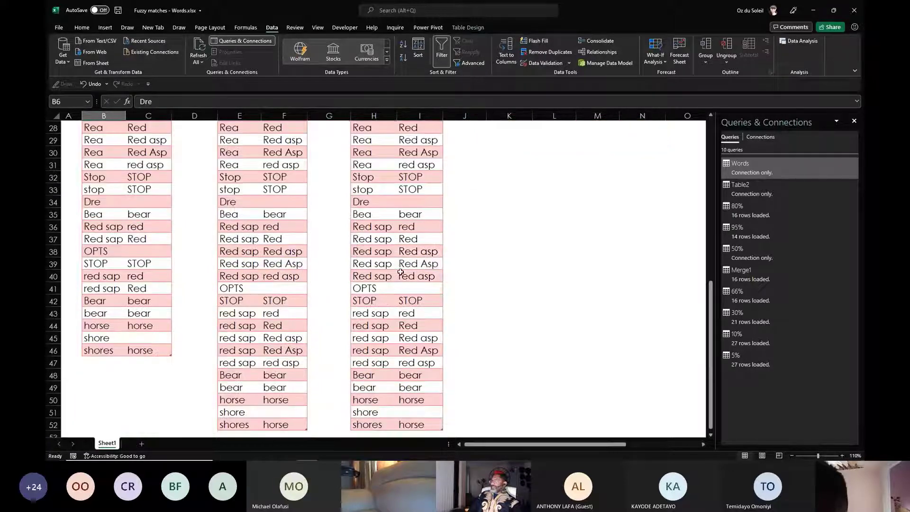
scroll(401, 272, "down", 3)
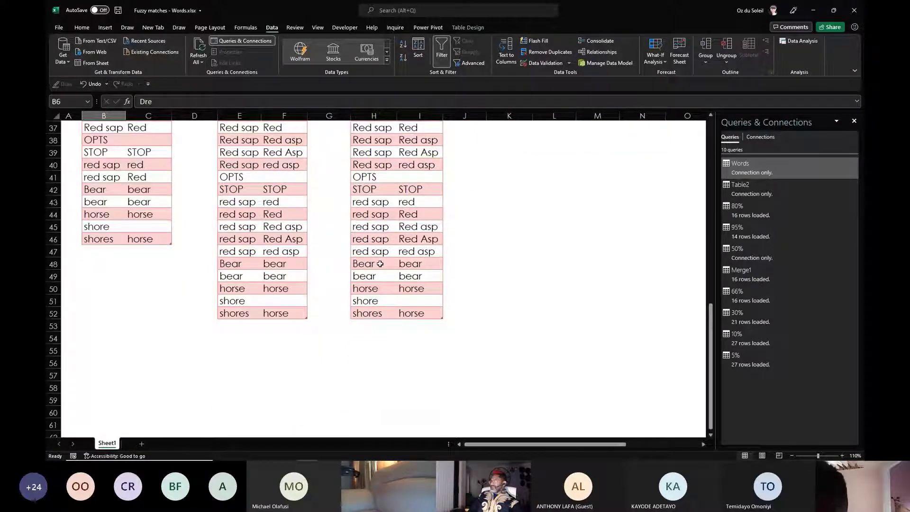
scroll(380, 264, "up", 4)
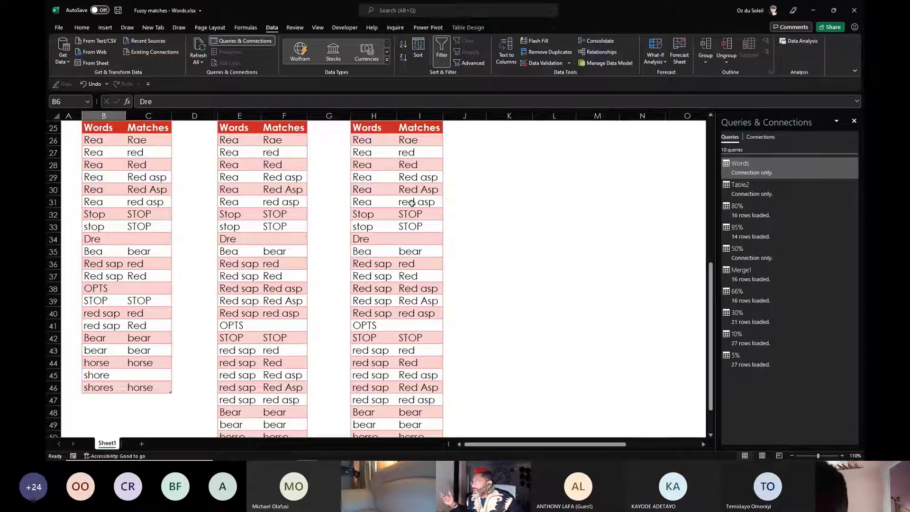
scroll(393, 352, "down", 1)
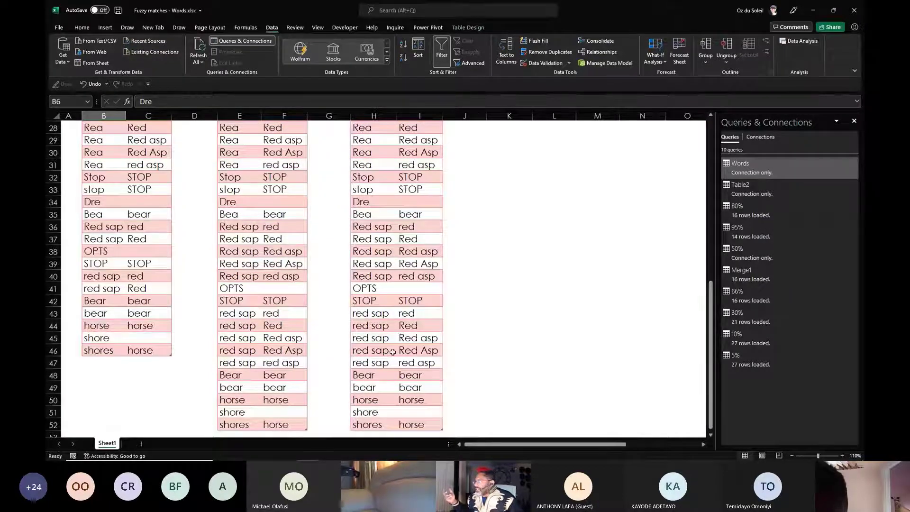
scroll(393, 352, "down", 2)
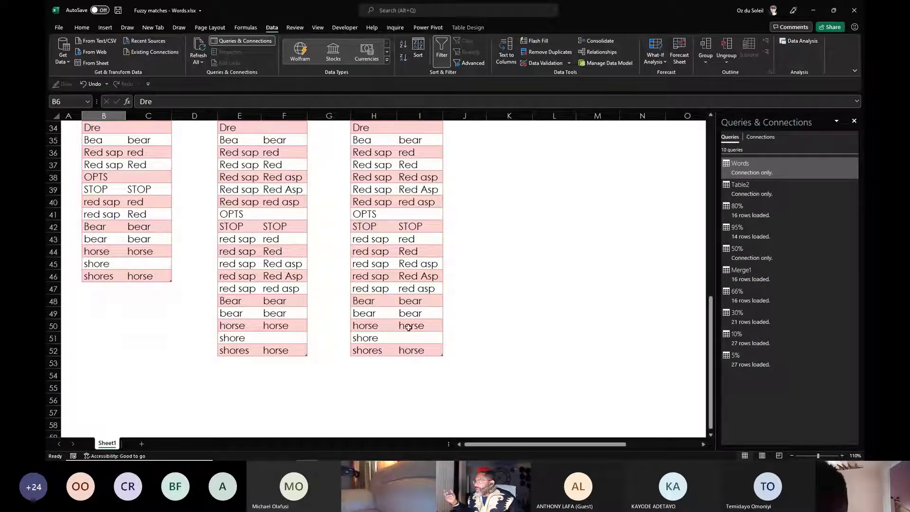
scroll(384, 357, "up", 3)
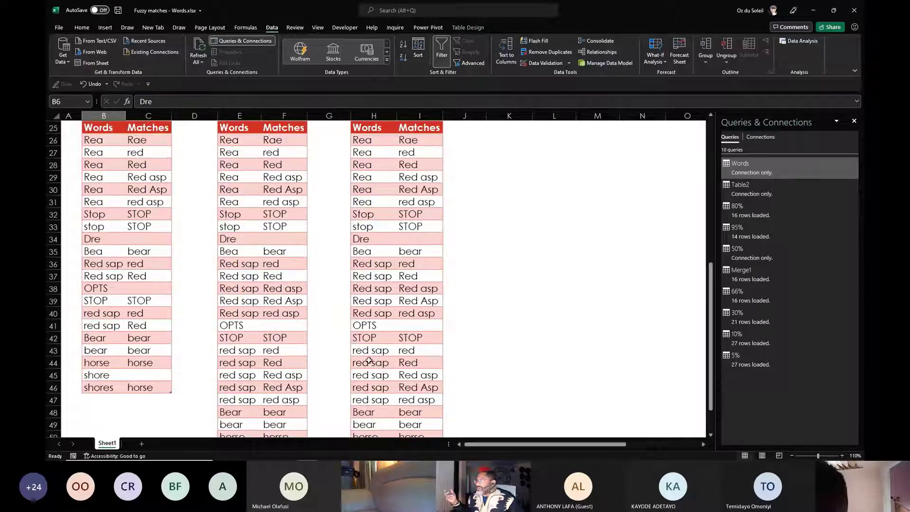
scroll(369, 361, "up", 8)
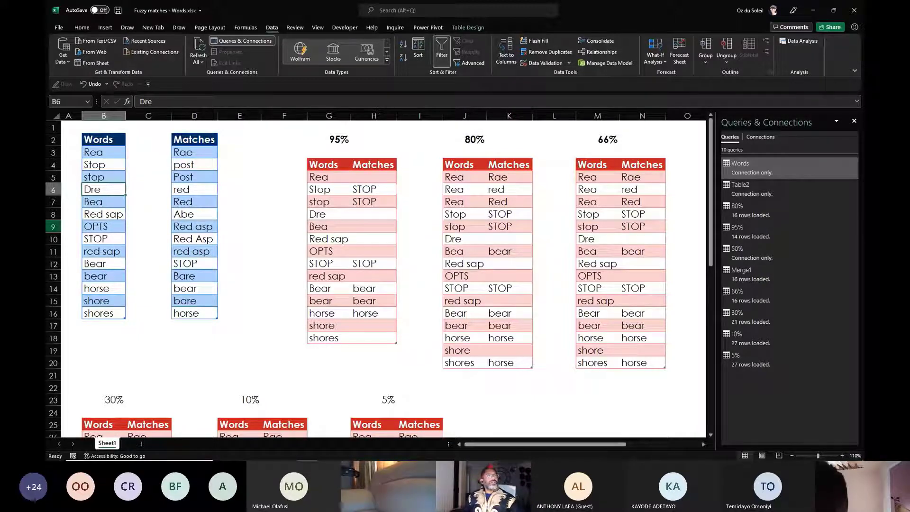
left_click(854, 13)
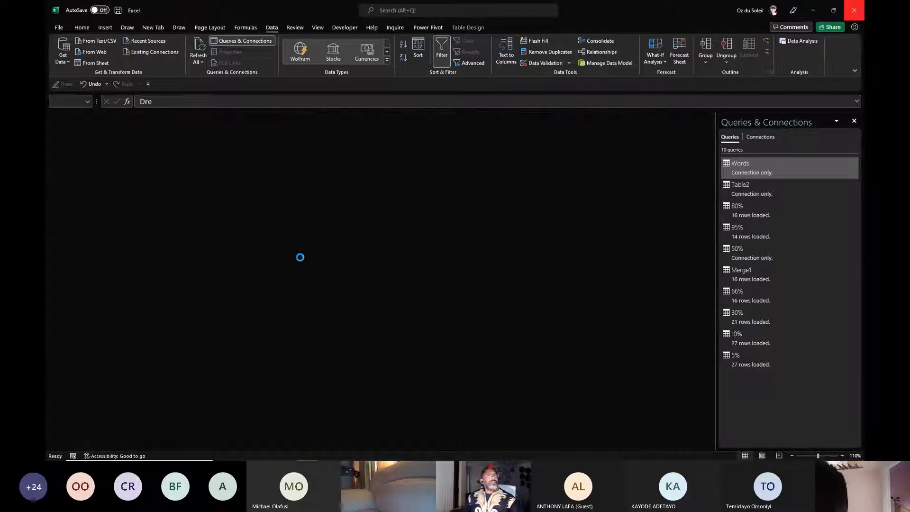